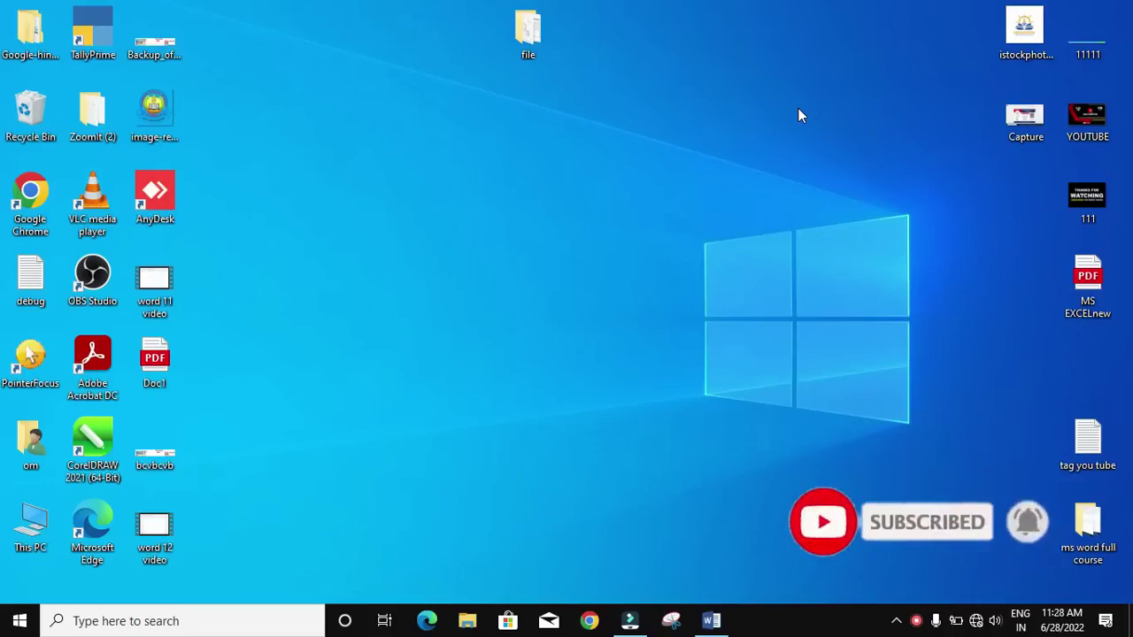
Bring up the blank Document1 window in Word and adjust its zoom level
{"action": "left_click", "coordinate": [710, 621]}
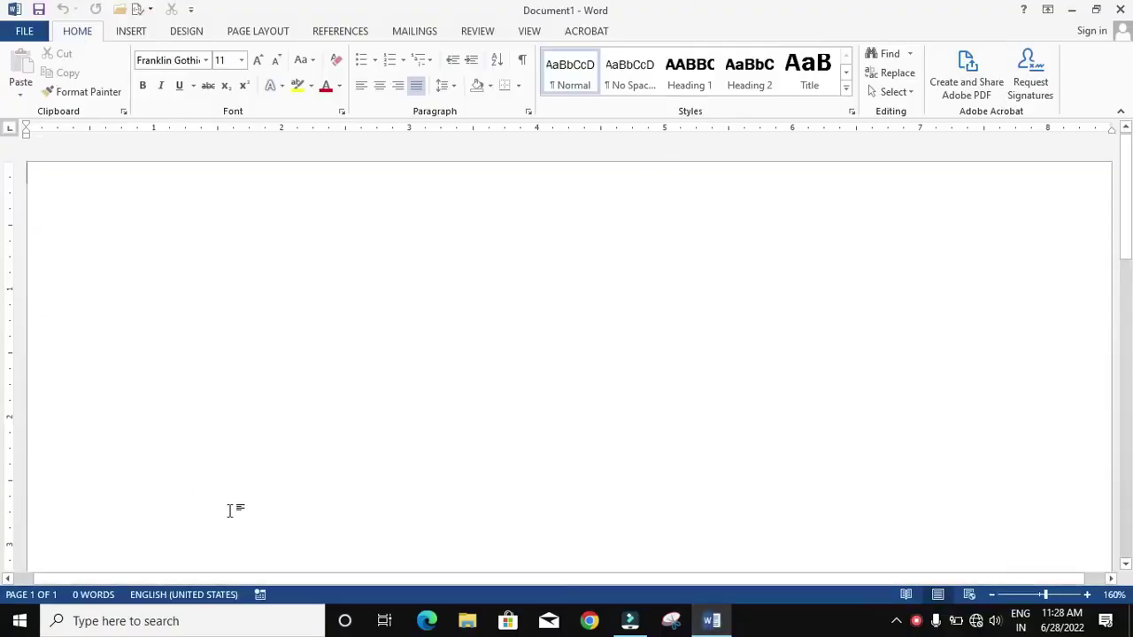
{"action": "scroll", "coordinate": [798, 299], "scroll_direction": "down", "scroll_amount": 3, "text": "ctrl"}
{"action": "scroll", "coordinate": [799, 298], "scroll_direction": "down", "scroll_amount": 2, "text": "ctrl"}
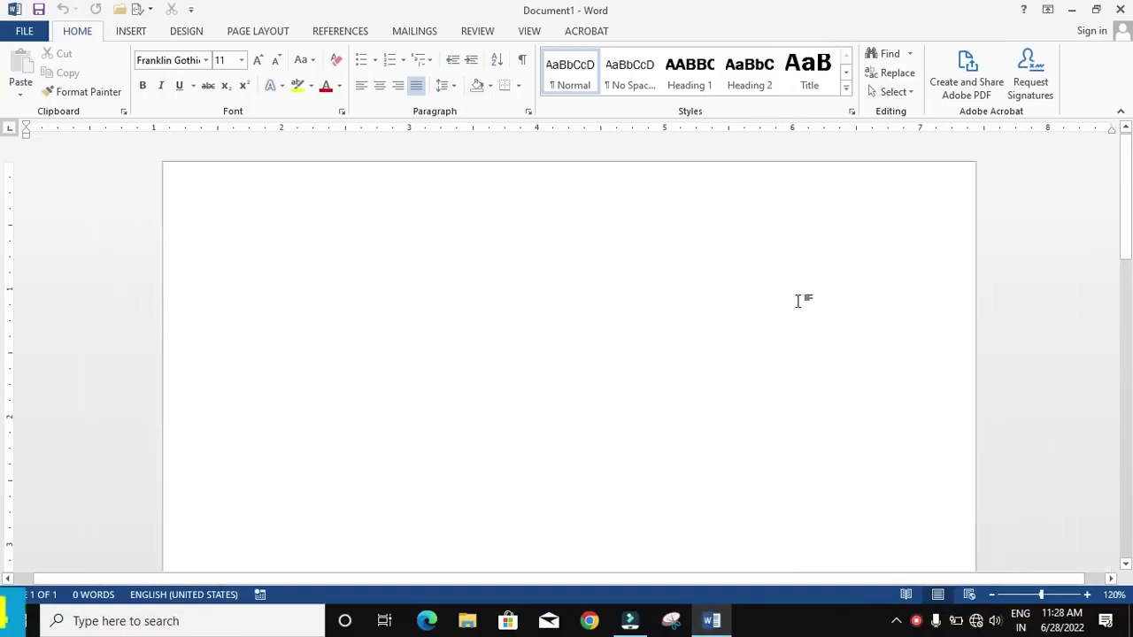
{"action": "scroll", "coordinate": [799, 309], "scroll_direction": "down", "scroll_amount": 2, "text": "ctrl"}
{"action": "scroll", "coordinate": [809, 333], "scroll_direction": "down", "scroll_amount": 2, "text": "ctrl"}
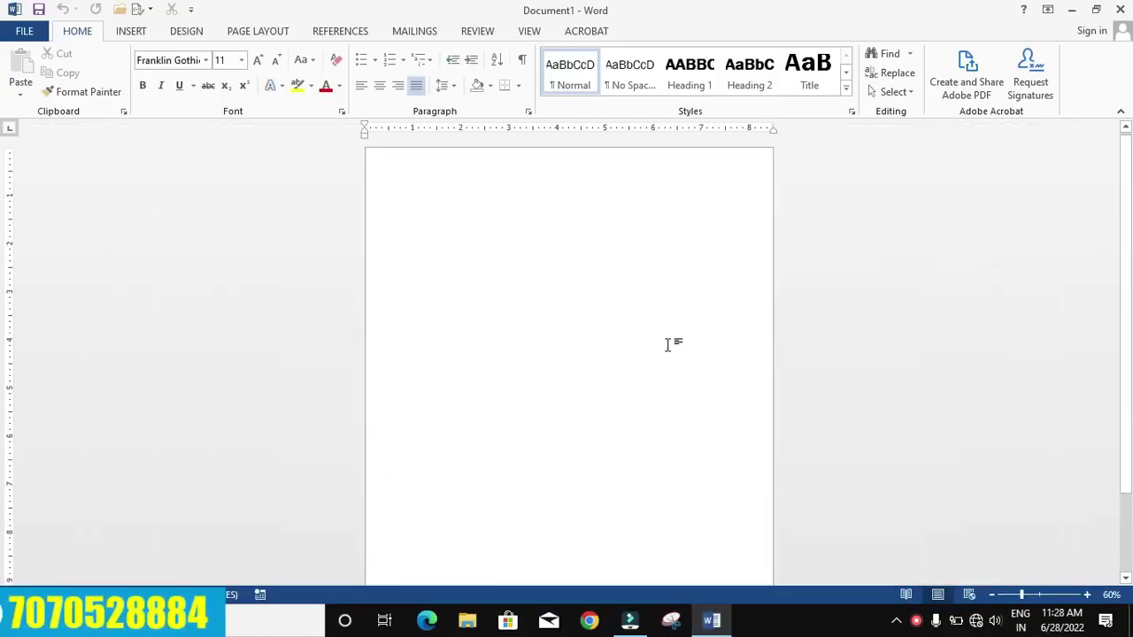
{"action": "scroll", "coordinate": [669, 344], "scroll_direction": "down", "scroll_amount": 5, "text": "ctrl"}
{"action": "scroll", "coordinate": [669, 345], "scroll_direction": "up", "scroll_amount": 7, "text": "ctrl"}
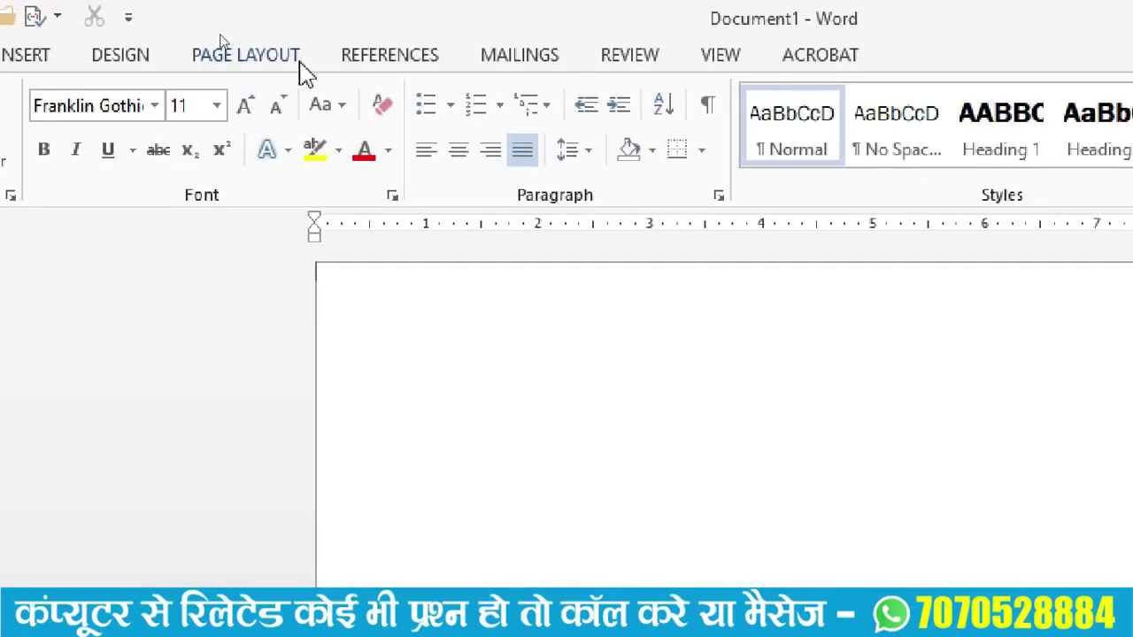
Set custom margins of 0.2 inches for top, bottom, left and right
{"action": "left_click", "coordinate": [254, 31]}
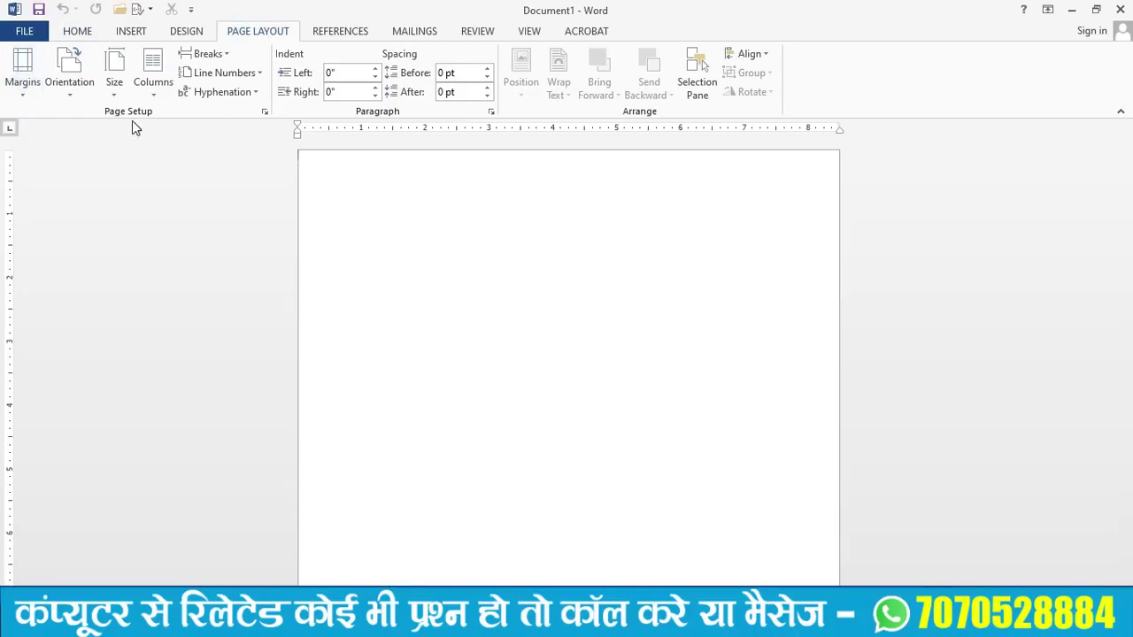
{"action": "left_click", "coordinate": [24, 97]}
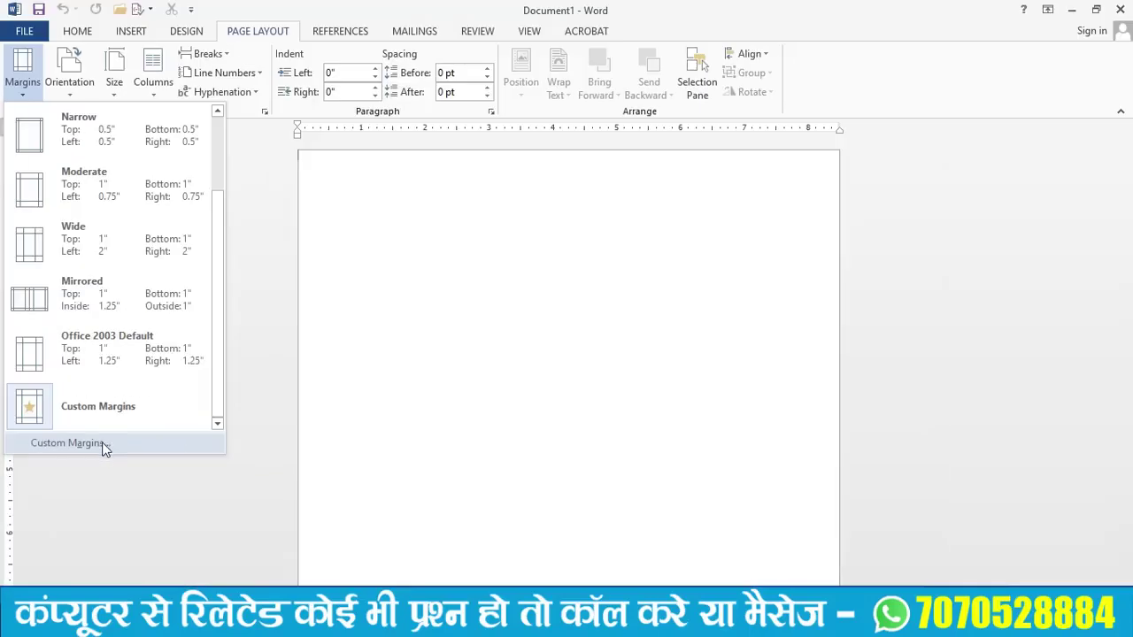
{"action": "left_click", "coordinate": [103, 446]}
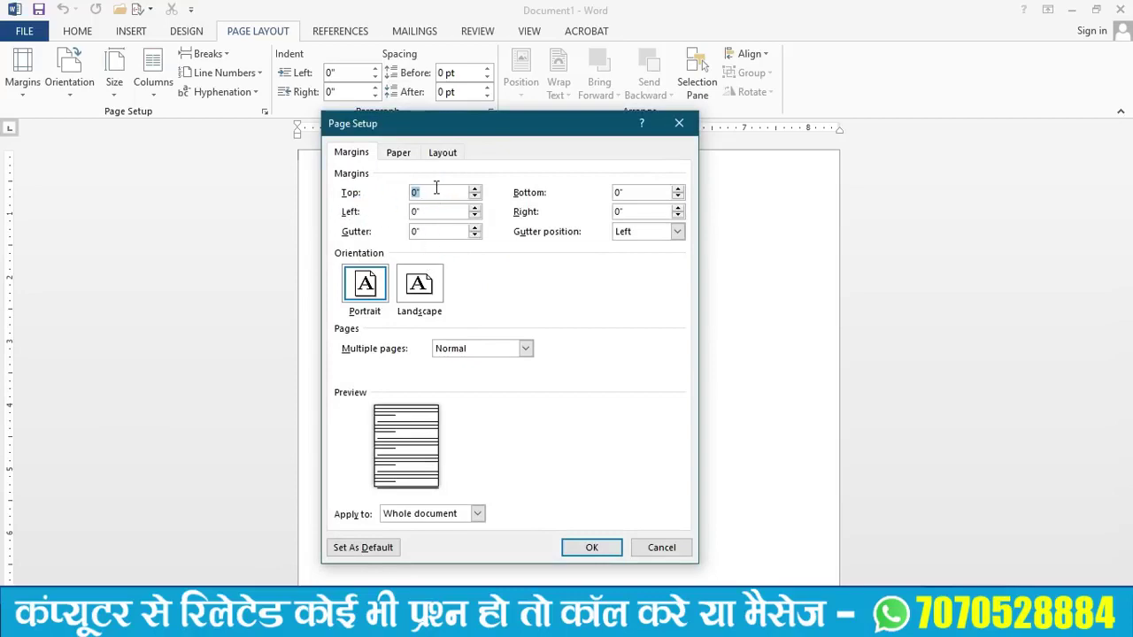
{"action": "key", "text": "Tab"}
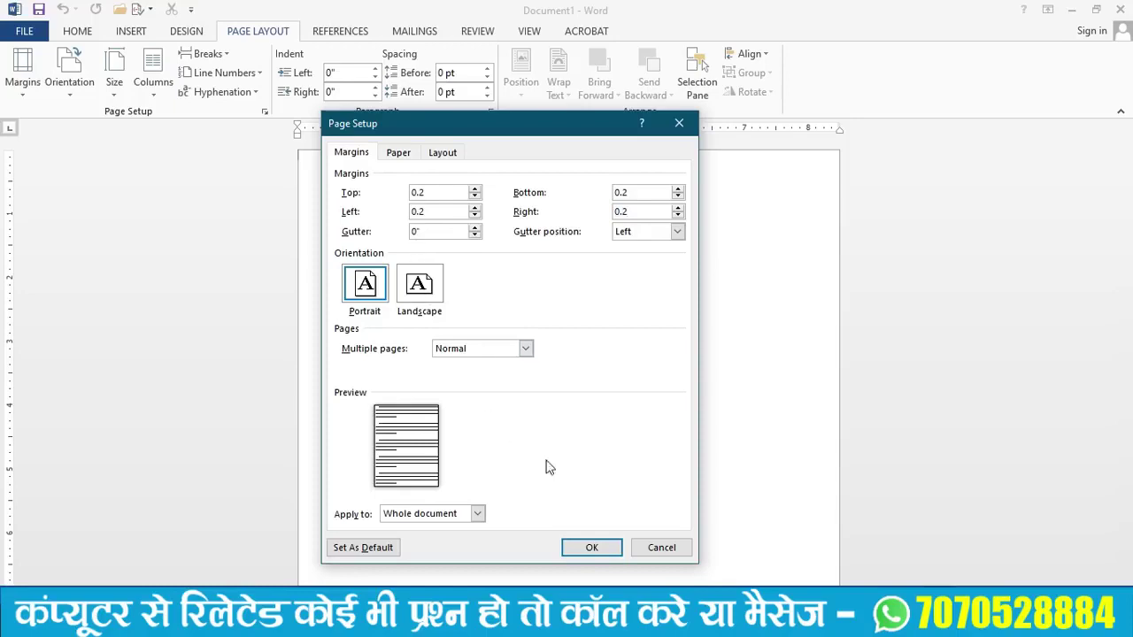
{"action": "left_click", "coordinate": [591, 548]}
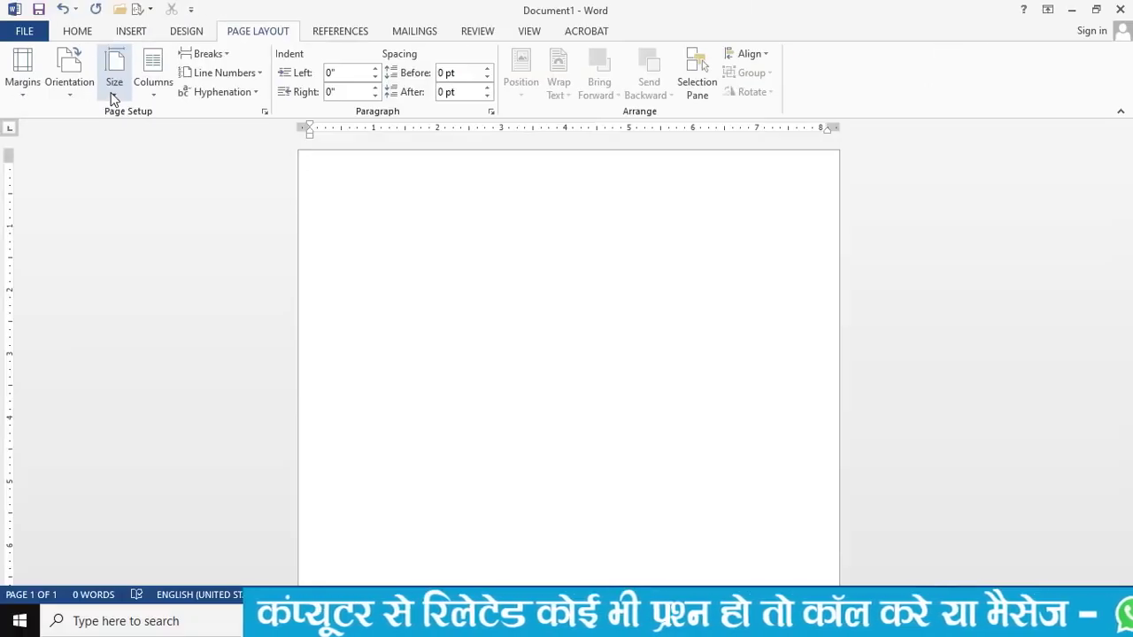
Give the page a custom paper size of 4.5 inches wide by 5.5 inches high
{"action": "left_click", "coordinate": [117, 92]}
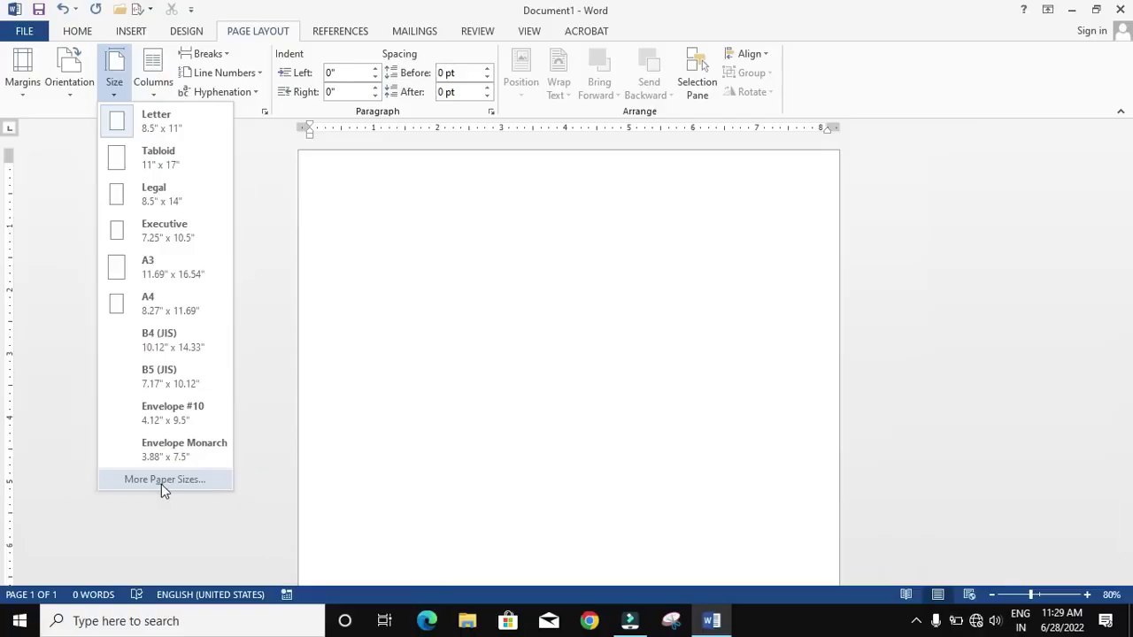
{"action": "left_click", "coordinate": [162, 482]}
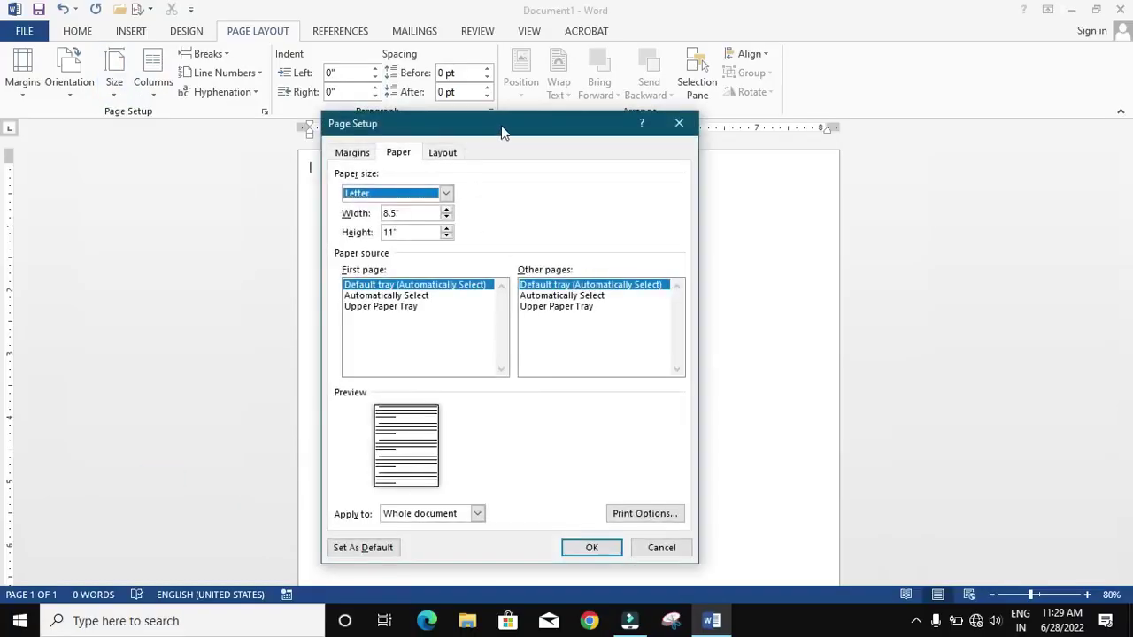
{"action": "left_click_drag", "start_coordinate": [502, 131], "coordinate": [505, 92]}
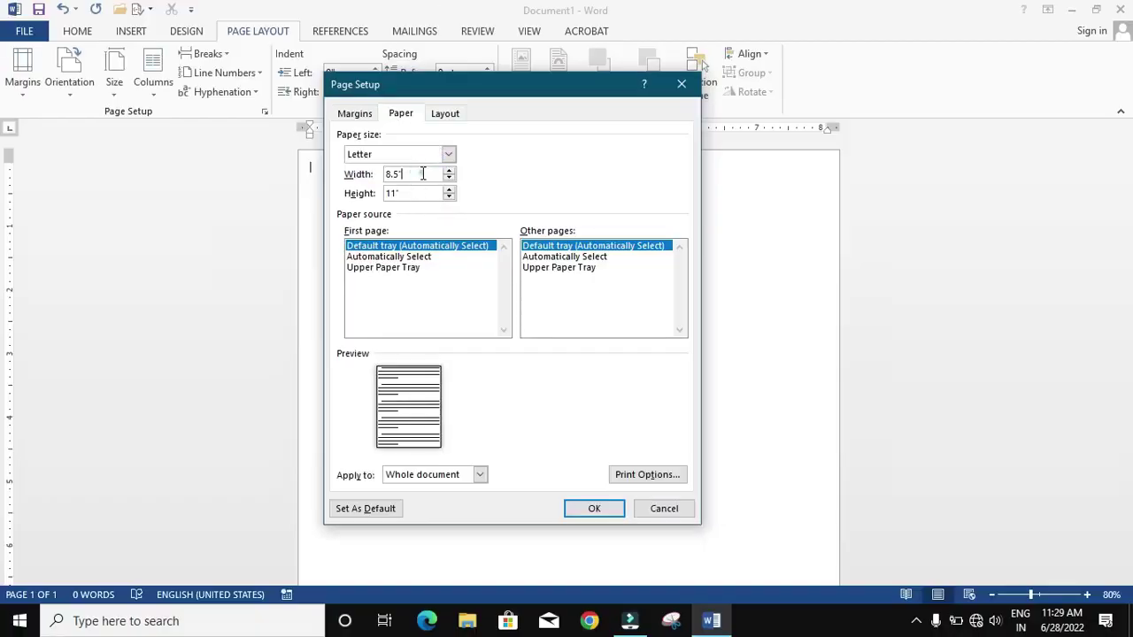
{"action": "left_click_drag", "start_coordinate": [421, 176], "coordinate": [358, 179]}
{"action": "type", "text": "4"}
{"action": "key", "text": "Tab"}
{"action": "type", "text": "5.5"}
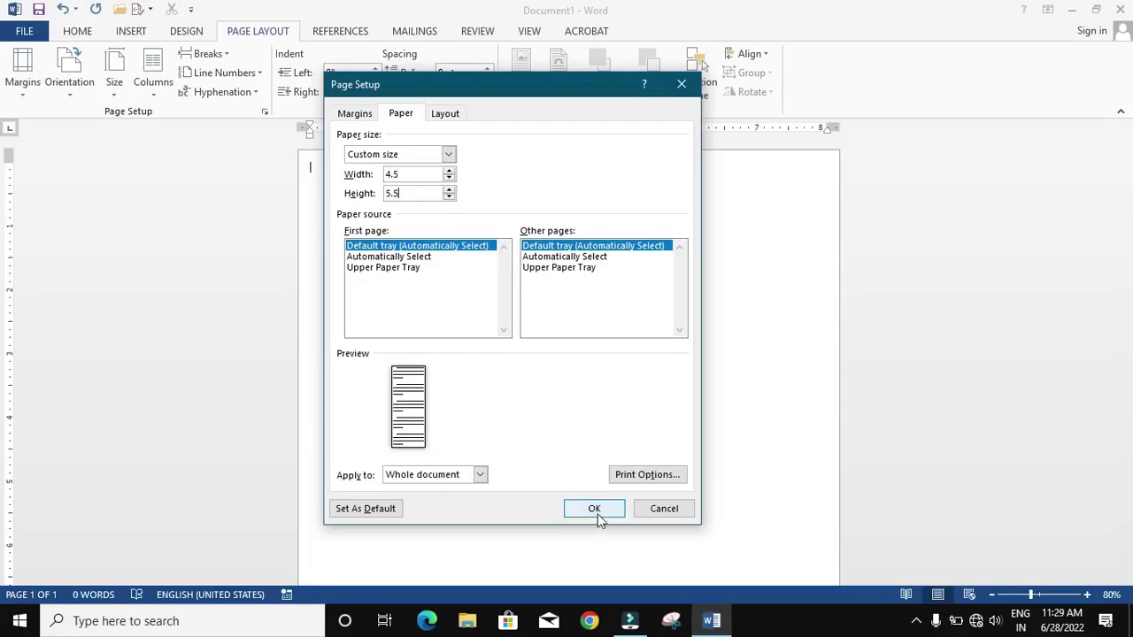
{"action": "left_click", "coordinate": [597, 511]}
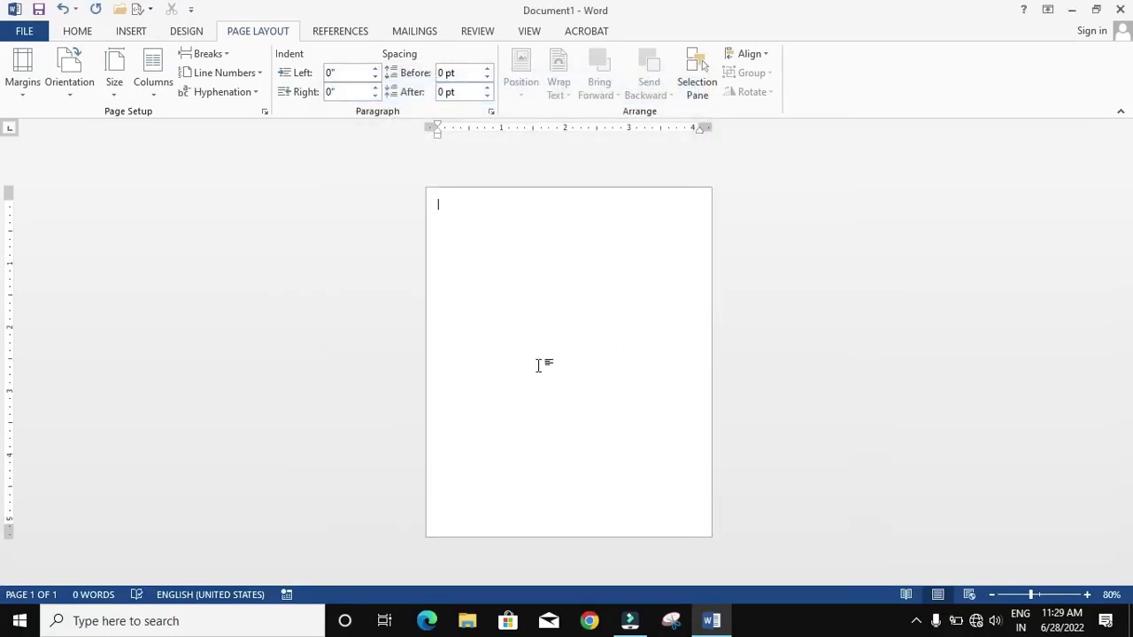
{"action": "scroll", "coordinate": [564, 359], "scroll_direction": "up", "scroll_amount": 1}
{"action": "scroll", "coordinate": [564, 359], "scroll_direction": "up", "scroll_amount": 1}
{"action": "scroll", "coordinate": [563, 372], "scroll_direction": "down", "scroll_amount": 1}
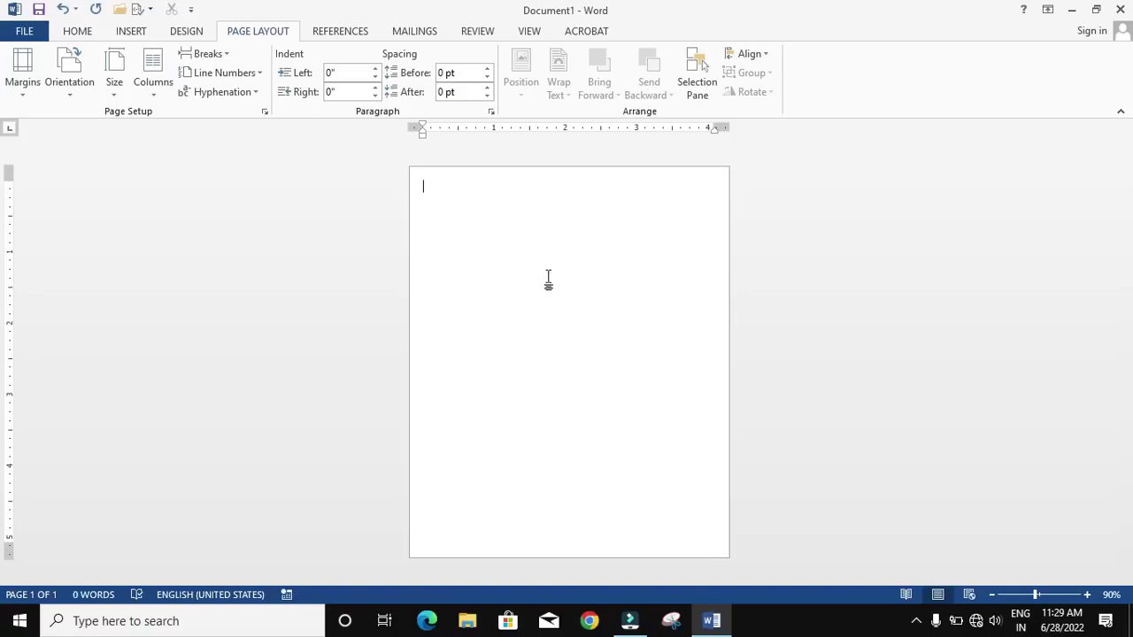
{"action": "scroll", "coordinate": [546, 266], "scroll_direction": "up", "scroll_amount": 4}
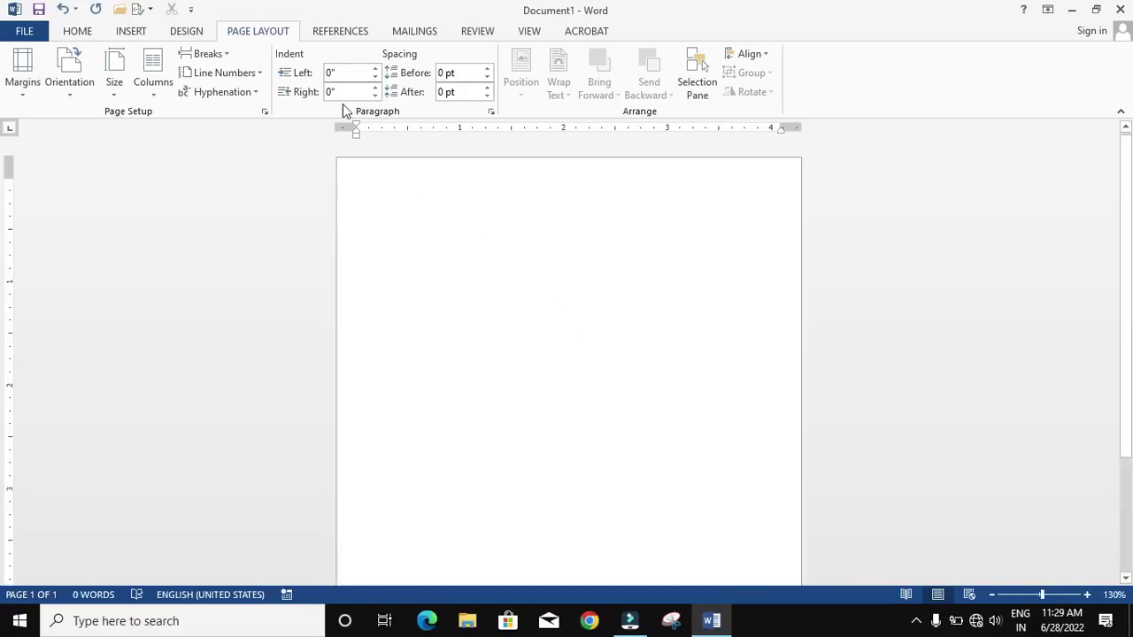
{"action": "left_click", "coordinate": [135, 33]}
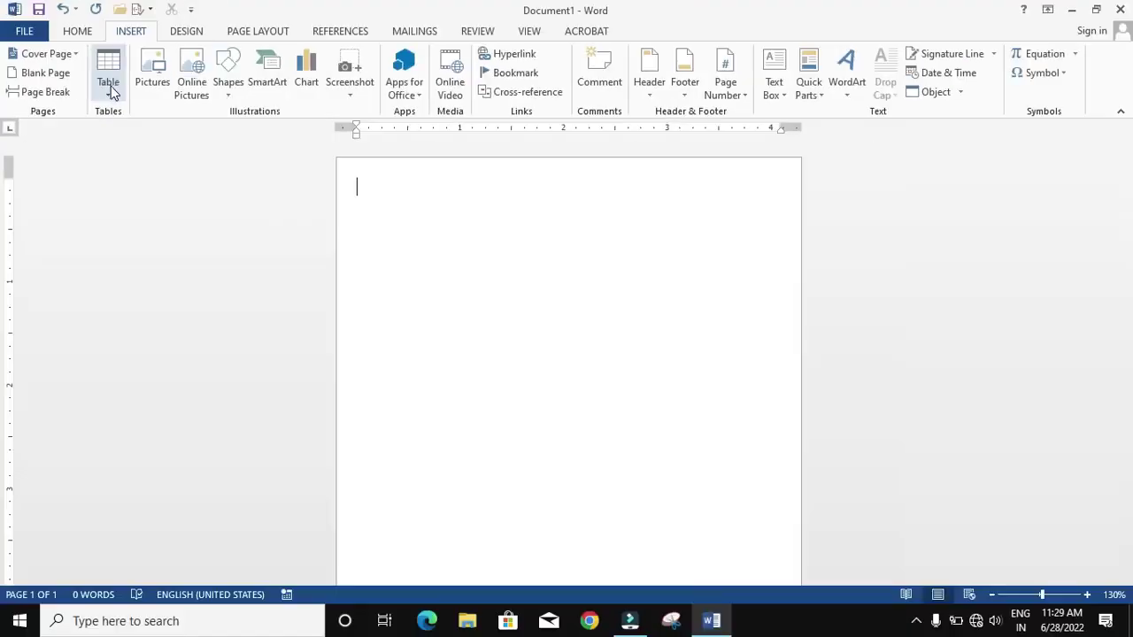
Insert a 5×4 table, merge its first row into one cell, and add a blank line above it
{"action": "left_click", "coordinate": [108, 84]}
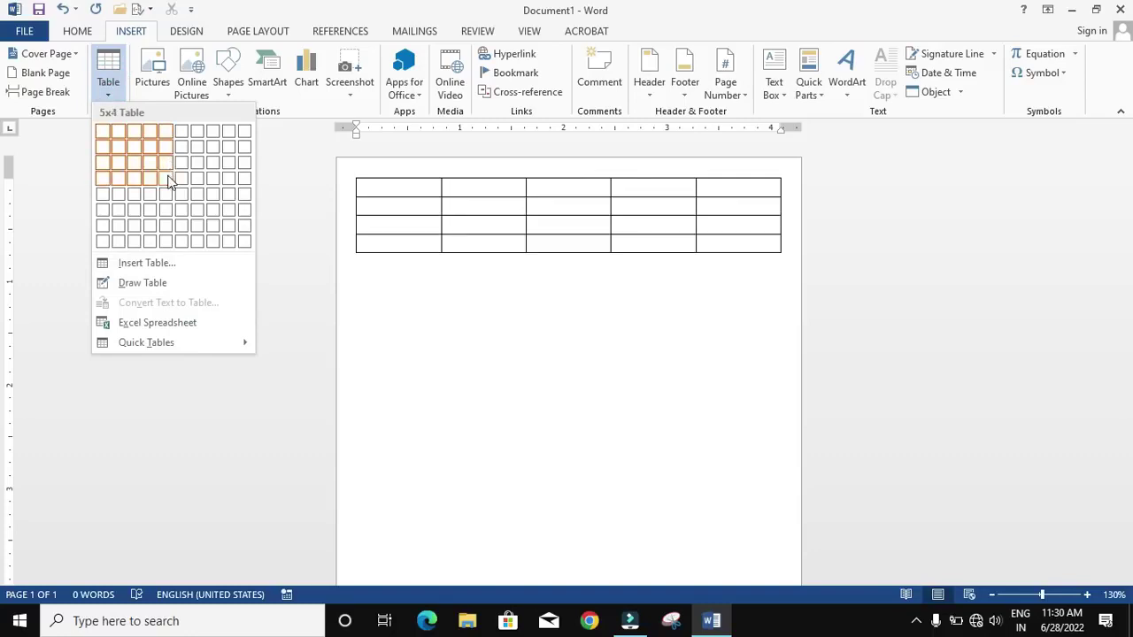
{"action": "left_click", "coordinate": [170, 181]}
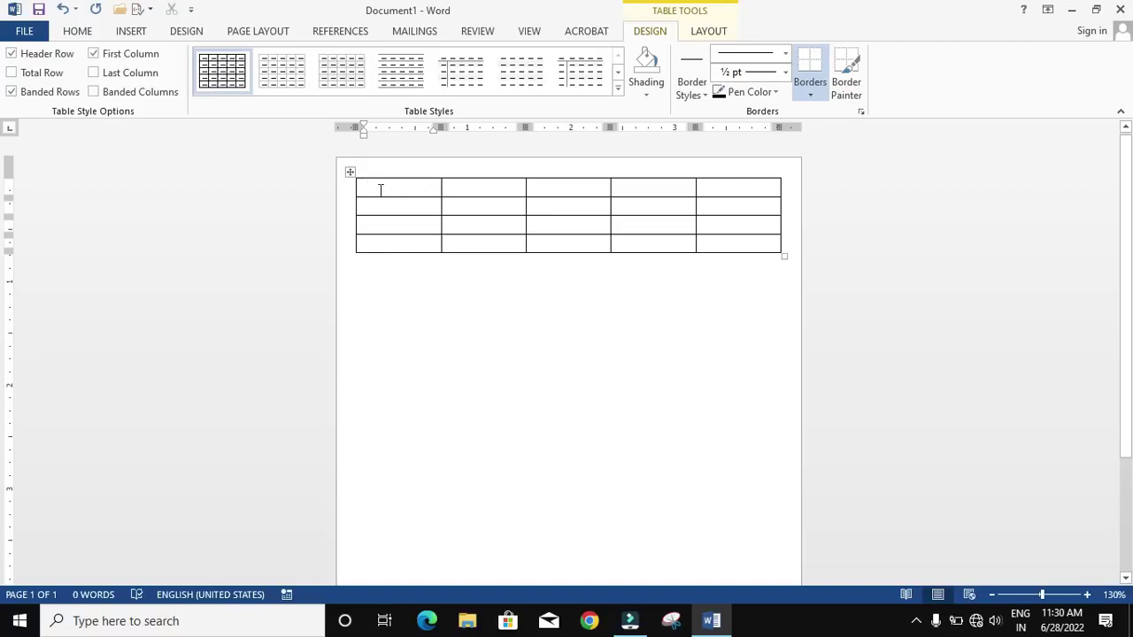
{"action": "left_click_drag", "start_coordinate": [381, 187], "coordinate": [726, 188]}
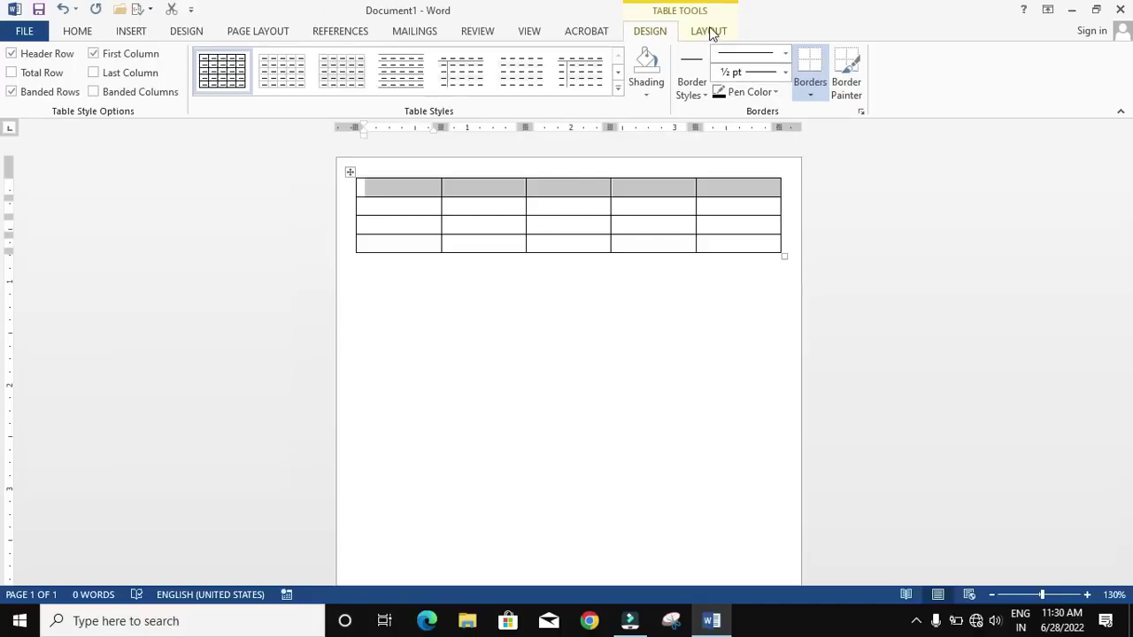
{"action": "left_click", "coordinate": [710, 32]}
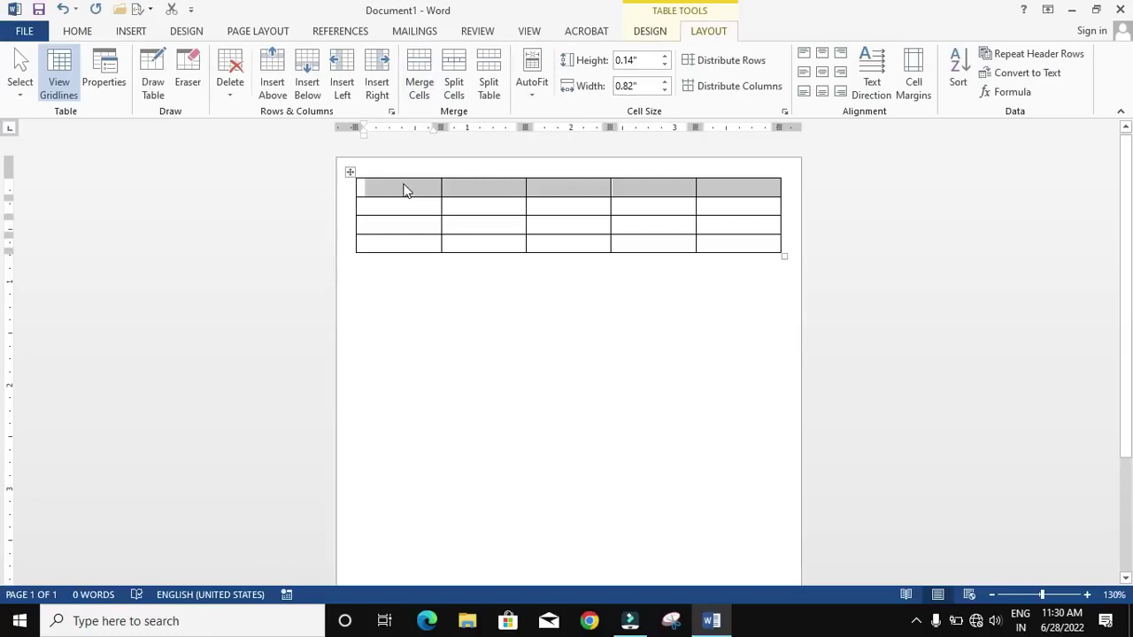
{"action": "left_click", "coordinate": [421, 75]}
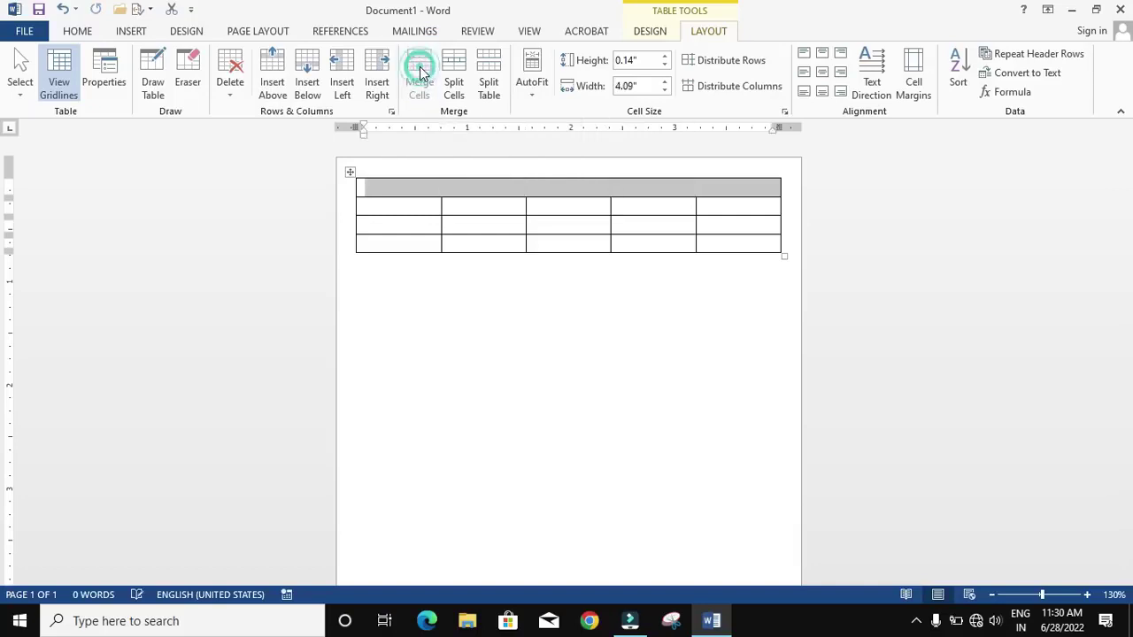
{"action": "left_click", "coordinate": [482, 187]}
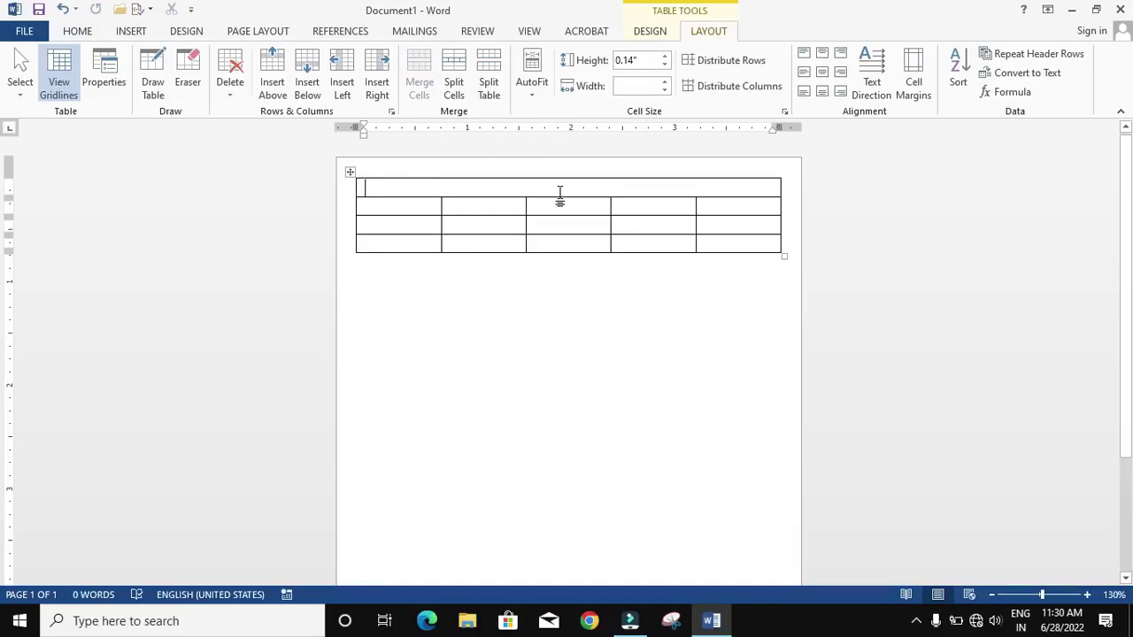
{"action": "key", "text": "Return"}
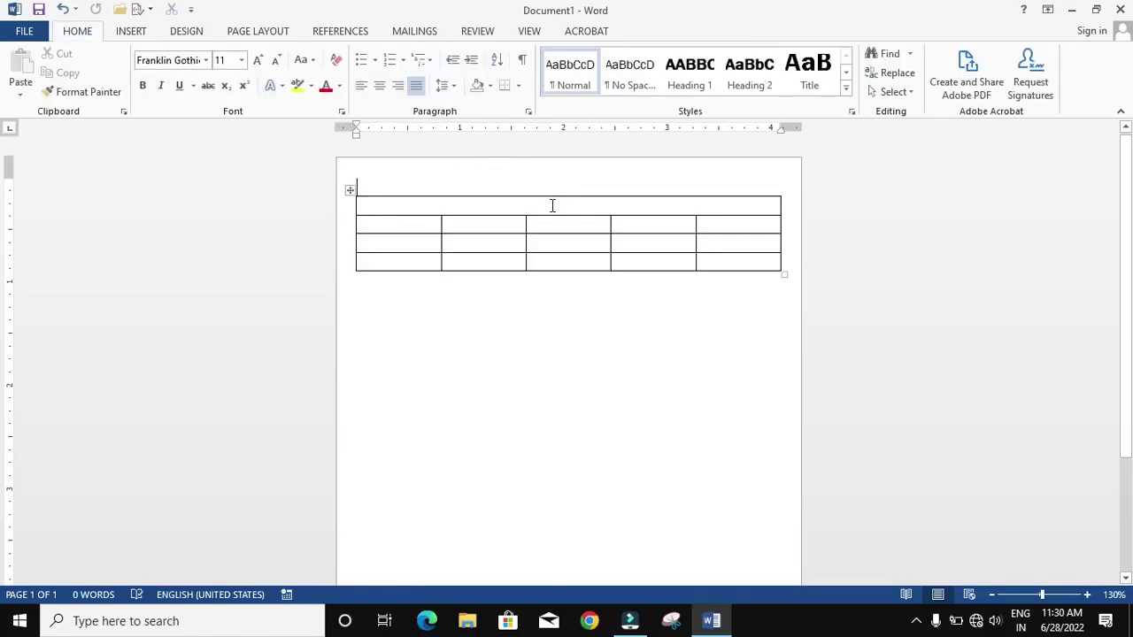
Replace the placeholder in the merged cell with 'Gst No - 255525 Tax Invoice Bill Date.........'
{"action": "left_click", "coordinate": [551, 207]}
{"action": "type", "text": "ghgh"}
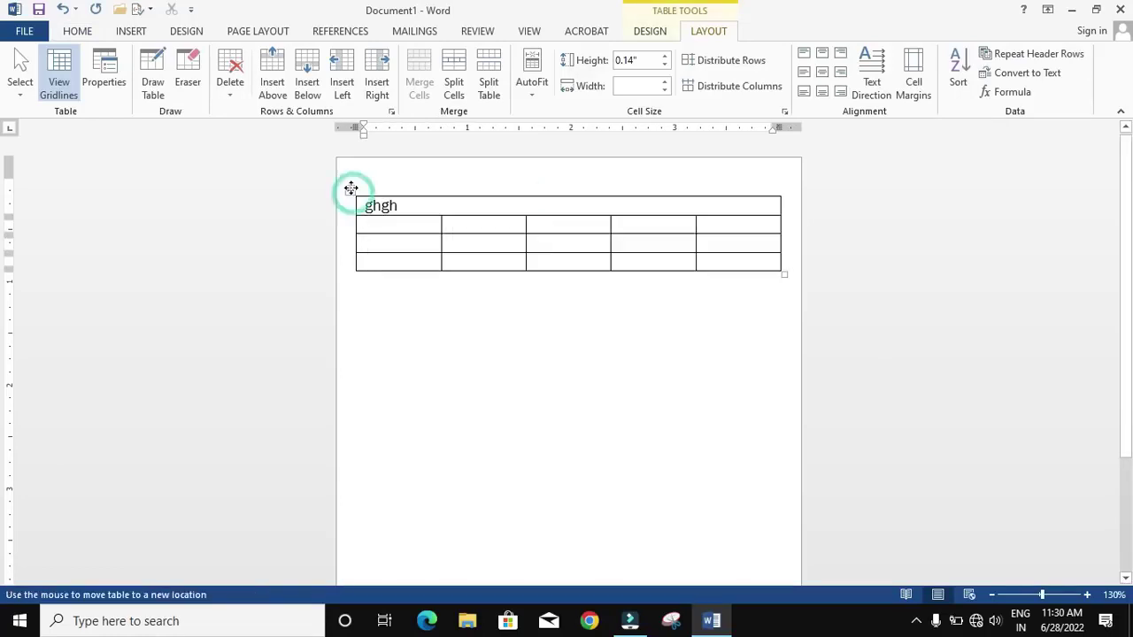
{"action": "left_click", "coordinate": [350, 191]}
{"action": "type", "text": "dgfdh"}
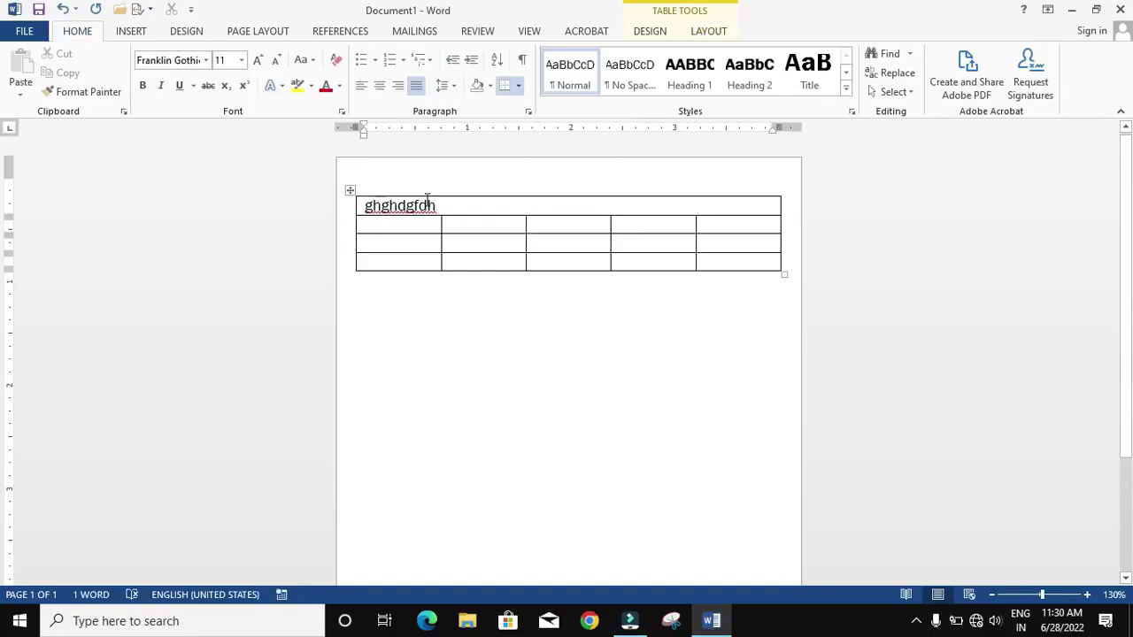
{"action": "key", "text": "Return"}
{"action": "key", "text": "Return"}
{"action": "key", "text": "Return"}
{"action": "key", "text": "Return"}
{"action": "left_click", "coordinate": [461, 205]}
{"action": "left_click_drag", "start_coordinate": [461, 205], "coordinate": [358, 207]}
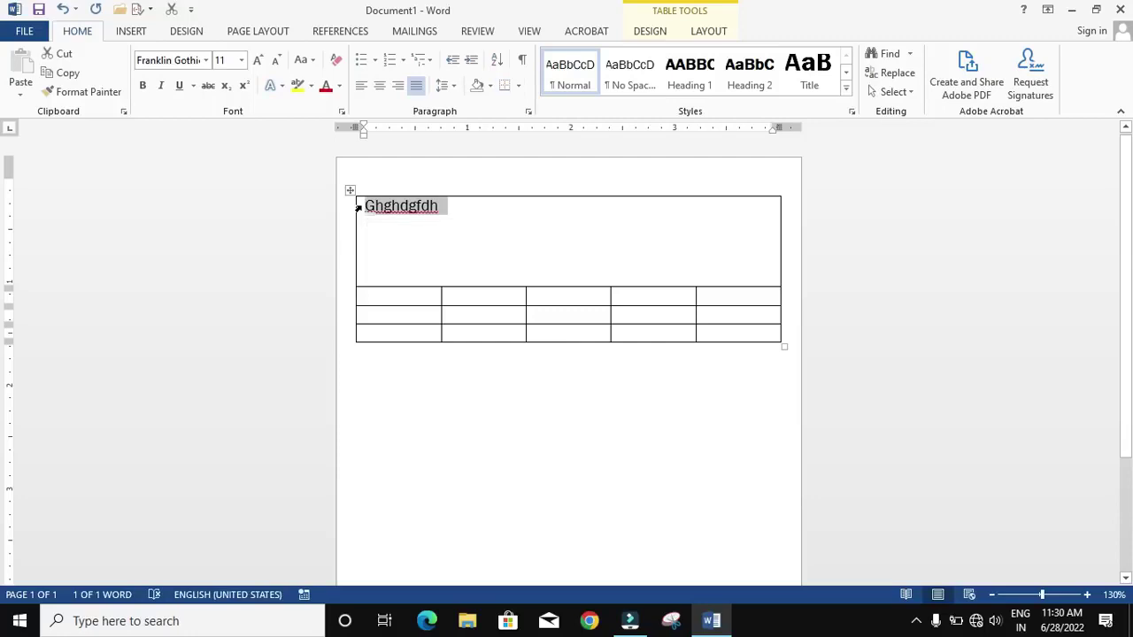
{"action": "type", "text": "Gst No - 255525"}
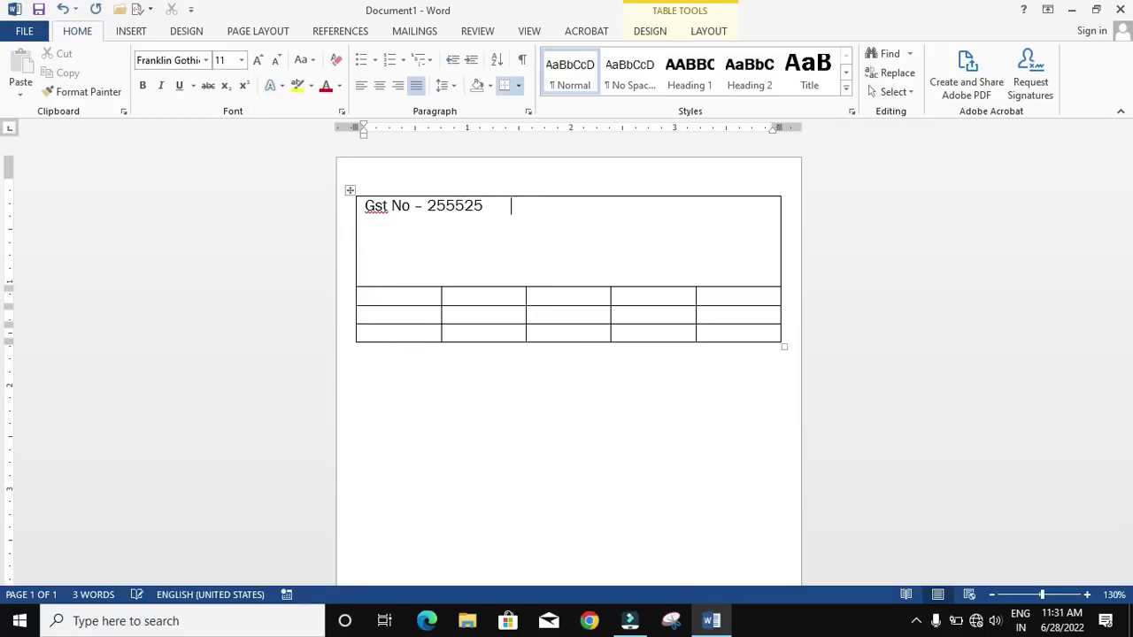
{"action": "type", "text": "   Tax Invoice Bill"}
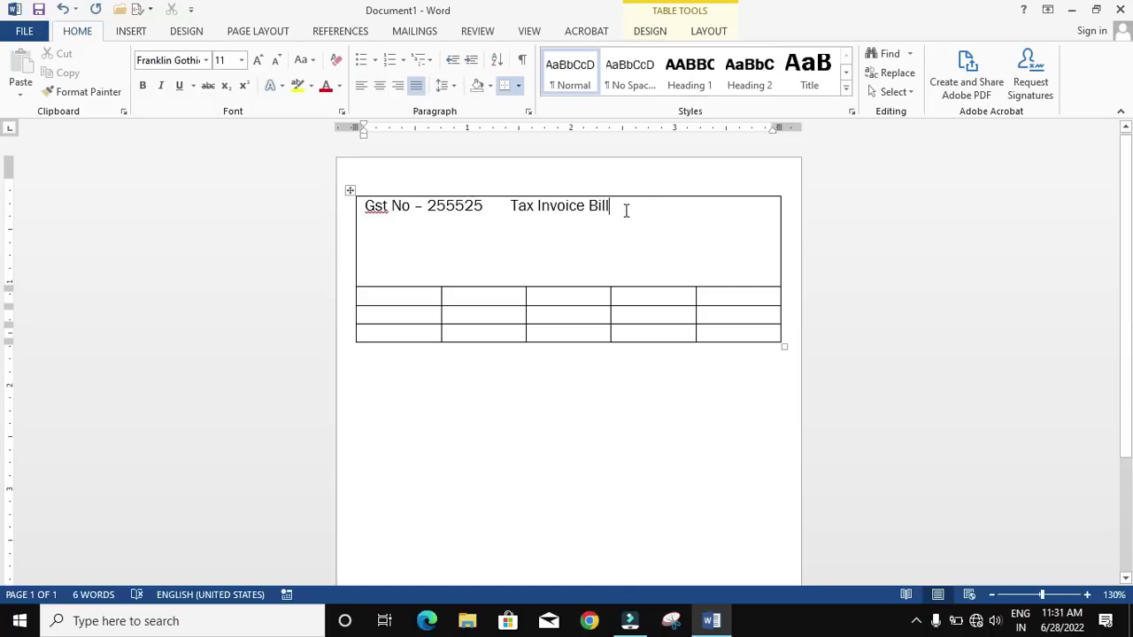
{"action": "type", "text": "      Date......"}
{"action": "type", "text": "......"}
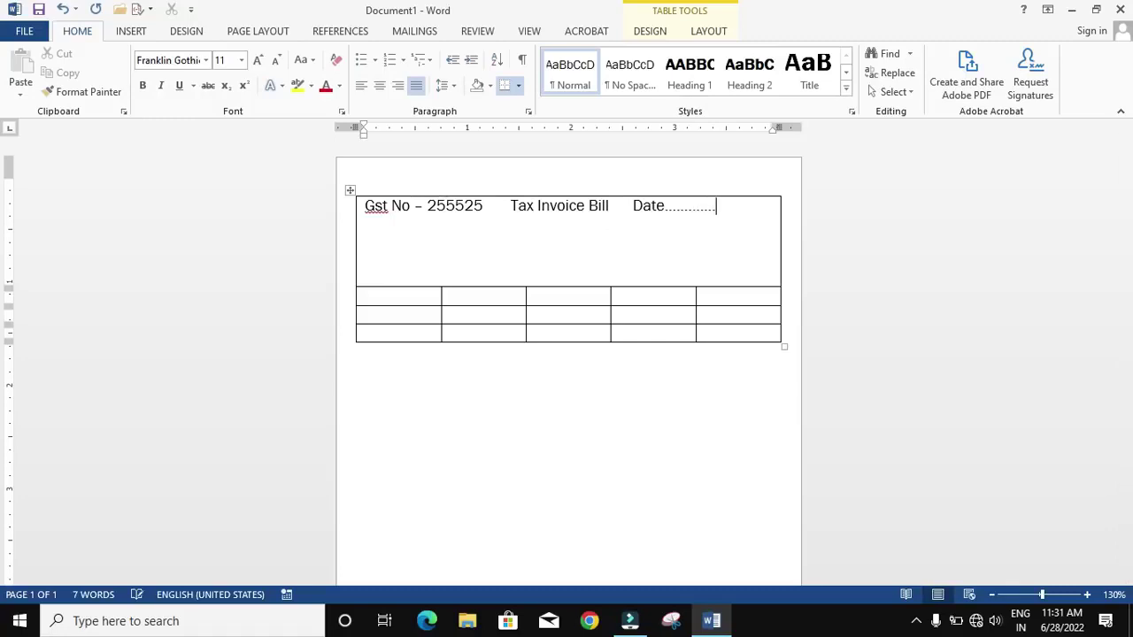
Shrink the 'Gst No - 255525' text and the Date placeholder to size 9
{"action": "left_click_drag", "start_coordinate": [485, 207], "coordinate": [382, 207]}
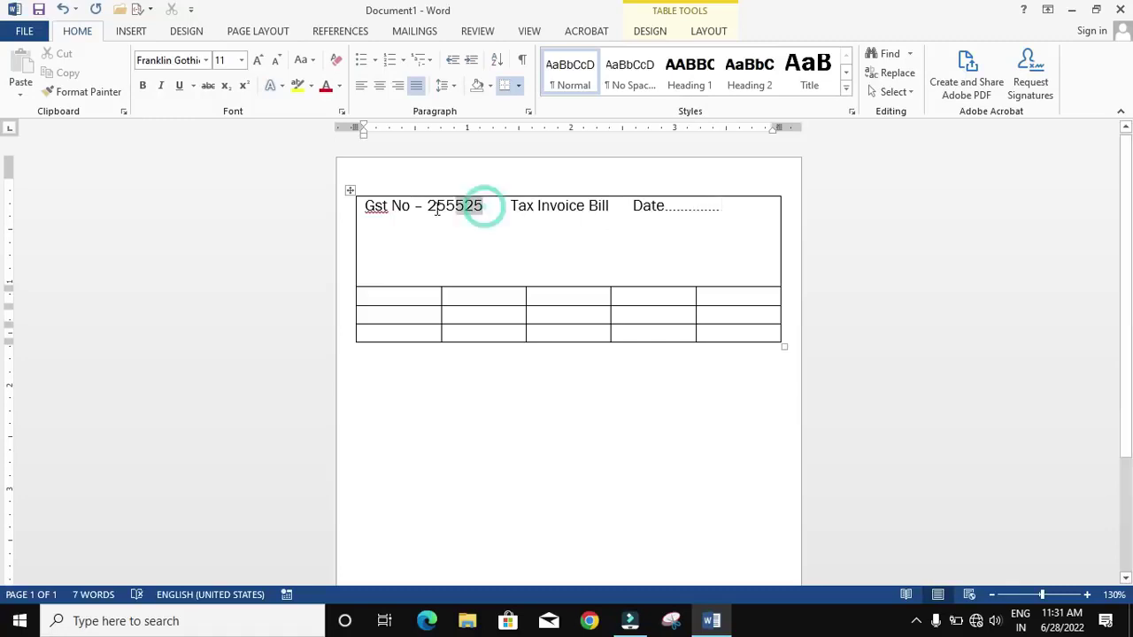
{"action": "left_click", "coordinate": [277, 61]}
{"action": "left_click", "coordinate": [277, 61]}
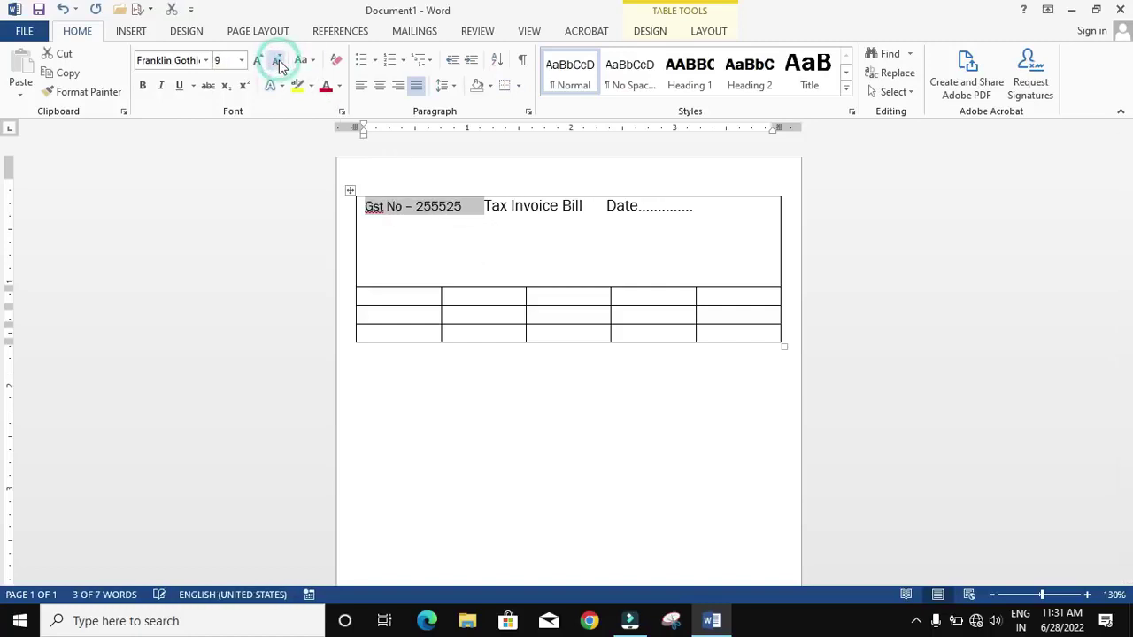
{"action": "left_click_drag", "start_coordinate": [605, 205], "coordinate": [693, 205]}
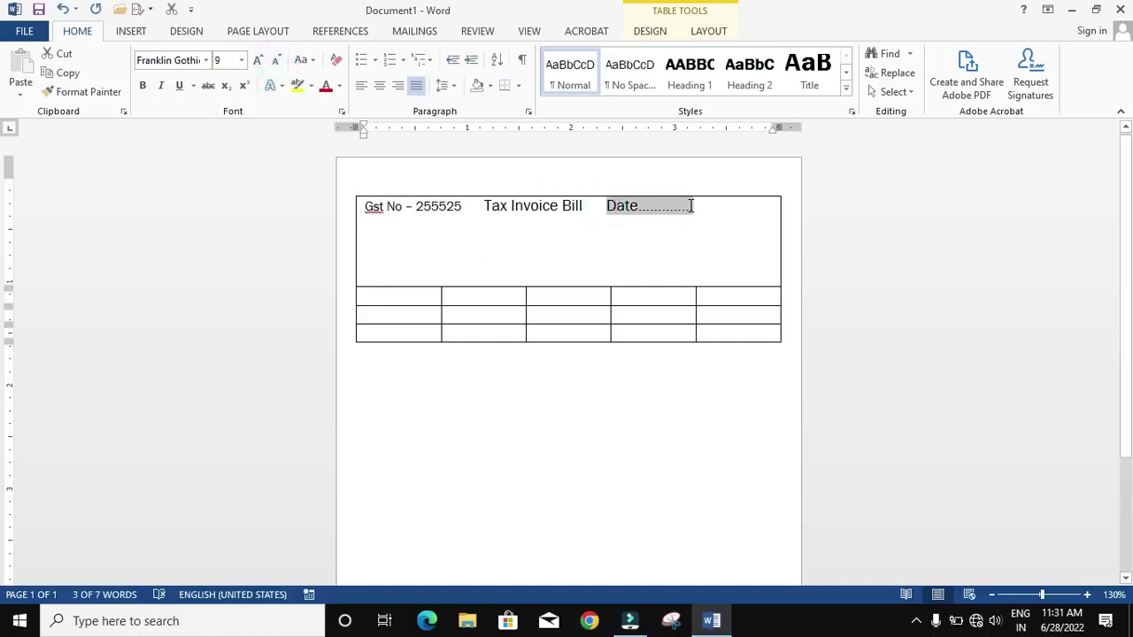
{"action": "left_click", "coordinate": [277, 61]}
{"action": "left_click", "coordinate": [277, 61]}
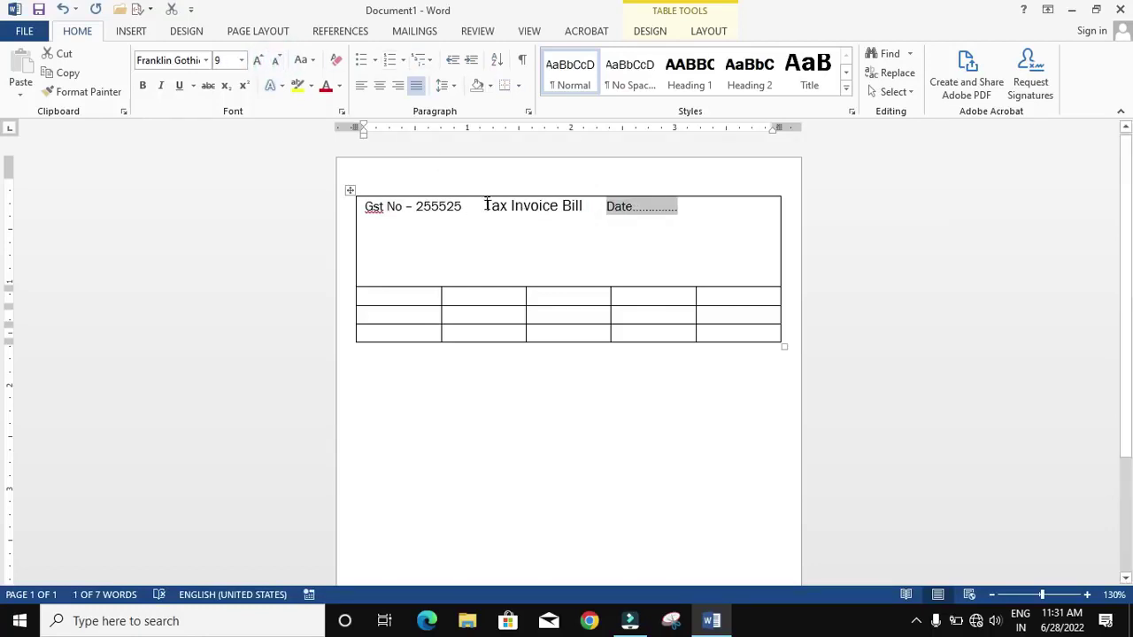
Enlarge 'Tax Invoice Bill' to size 14 and space the title and Date across the line
{"action": "left_click_drag", "start_coordinate": [485, 206], "coordinate": [576, 207]}
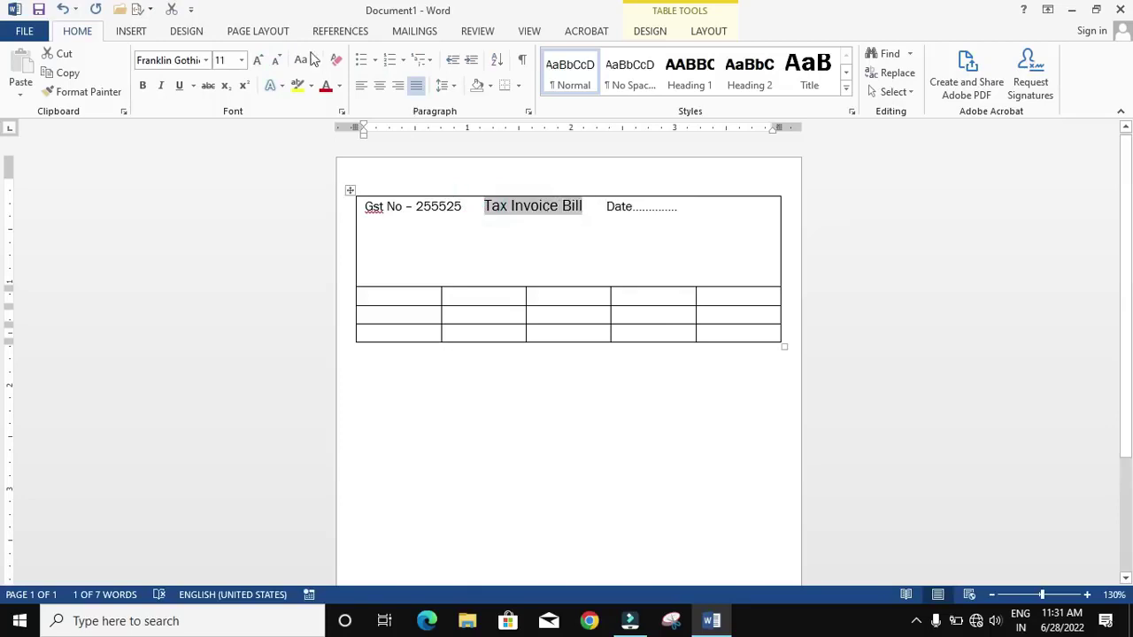
{"action": "left_click", "coordinate": [257, 60]}
{"action": "left_click", "coordinate": [257, 60]}
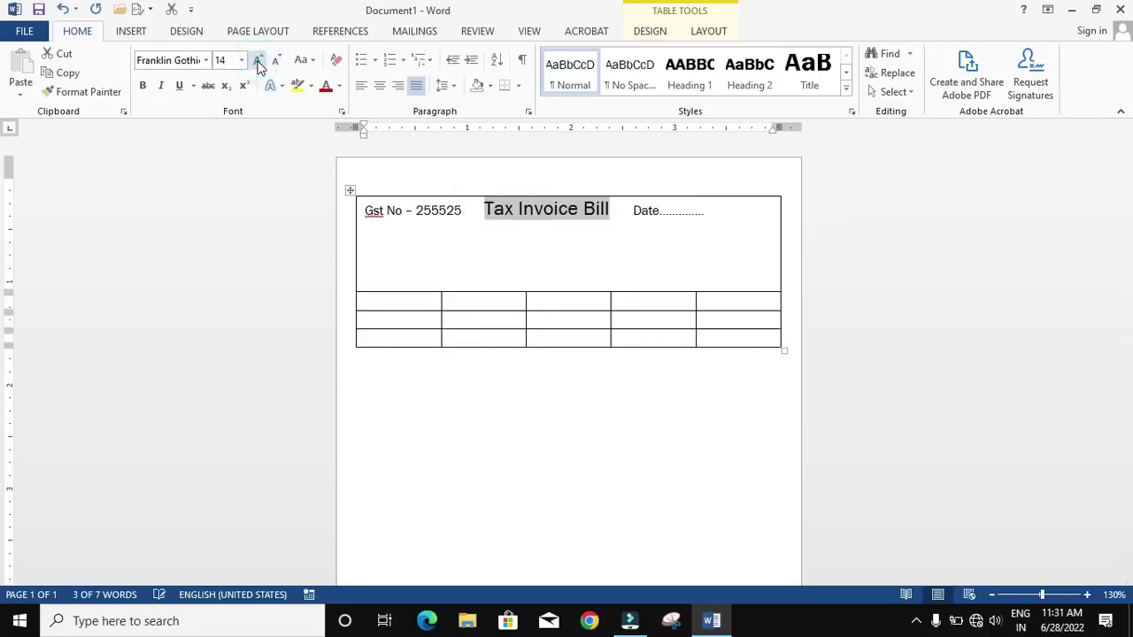
{"action": "left_click", "coordinate": [485, 208]}
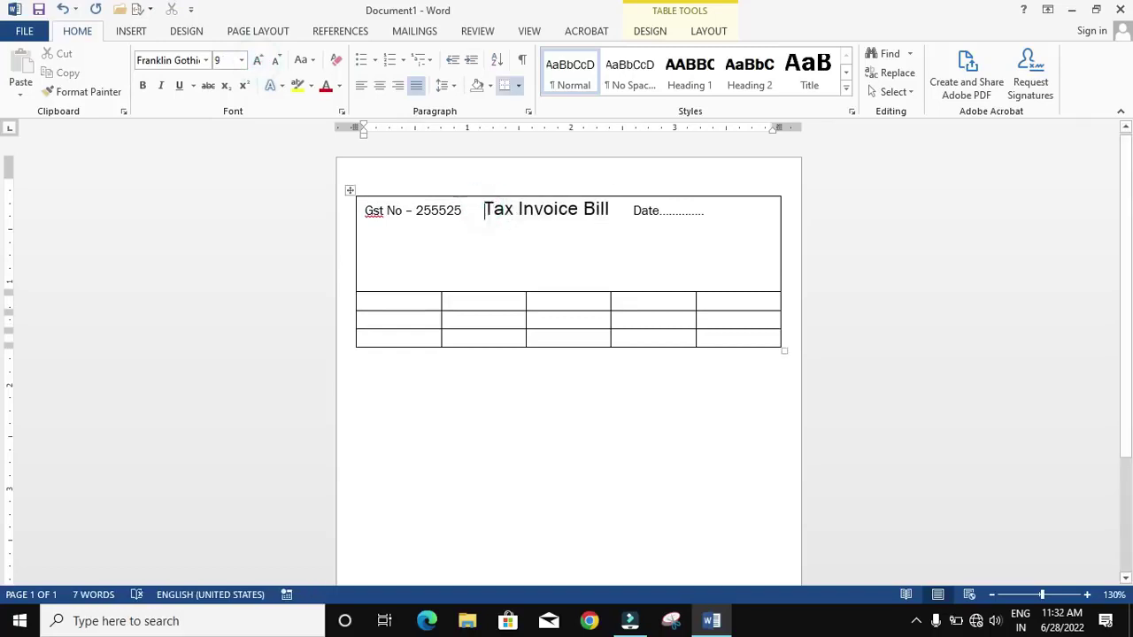
{"action": "left_click", "coordinate": [650, 210]}
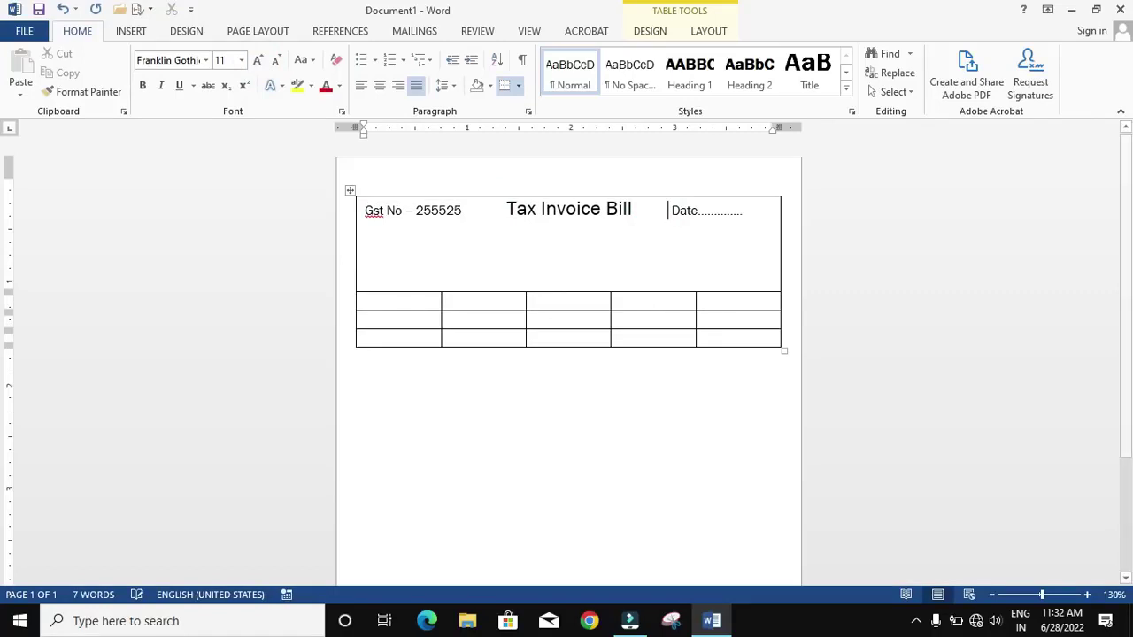
{"action": "left_click", "coordinate": [503, 209]}
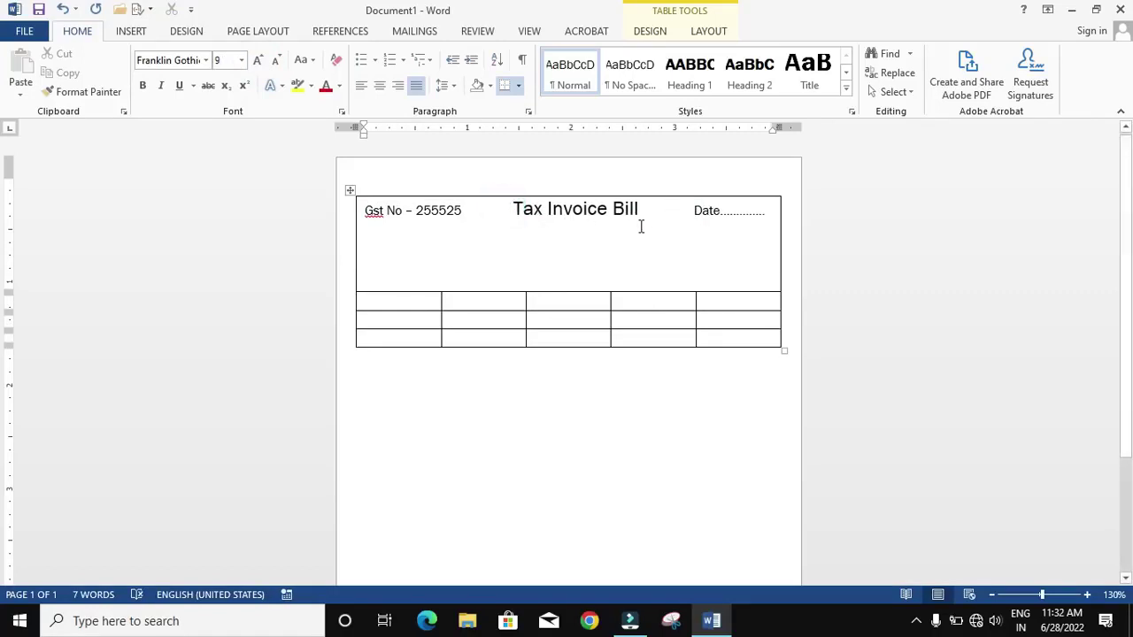
{"action": "scroll", "coordinate": [641, 227], "scroll_direction": "up", "scroll_amount": 9}
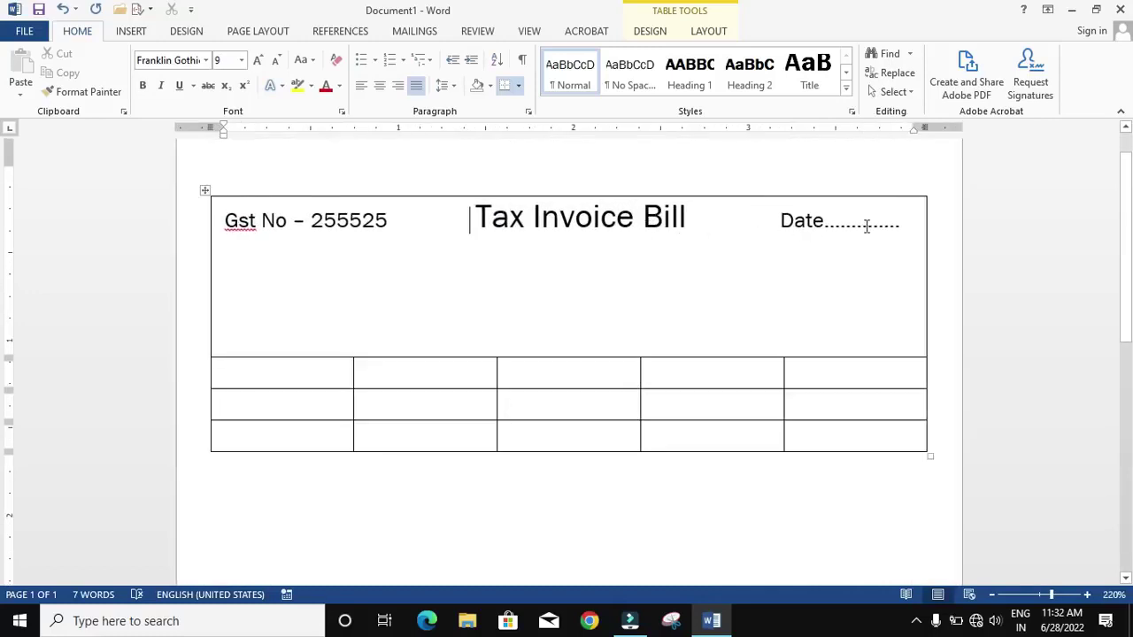
{"action": "left_click", "coordinate": [904, 223]}
Type 'Krishna Electrionic PVT.LTD' on a new line below the heading and select it
{"action": "key", "text": "Return"}
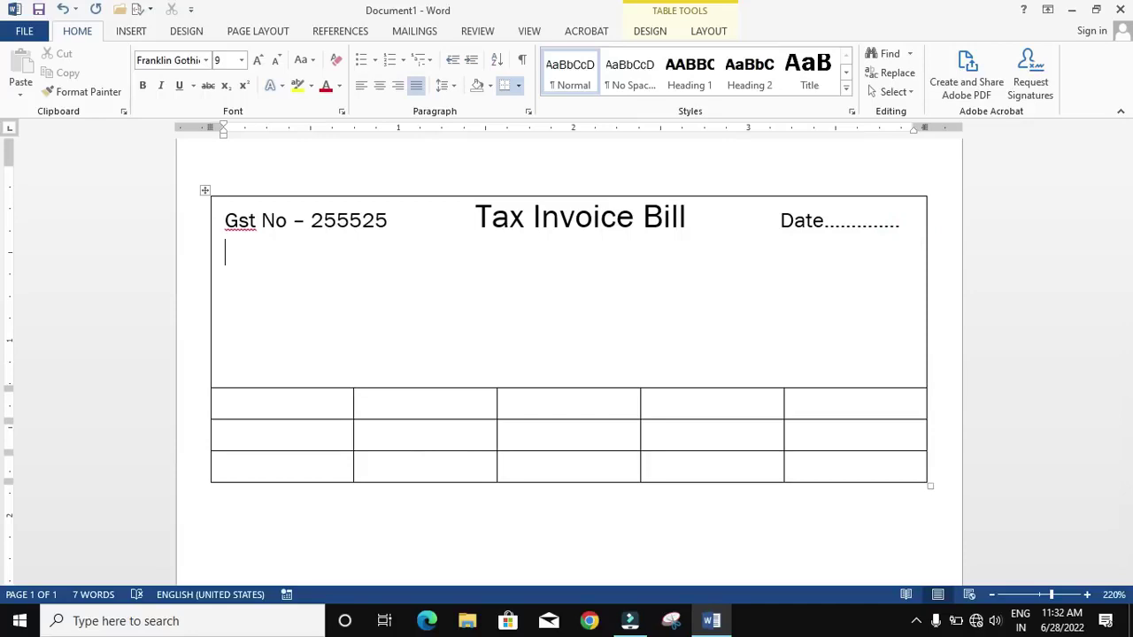
{"action": "type", "text": "Krishna"}
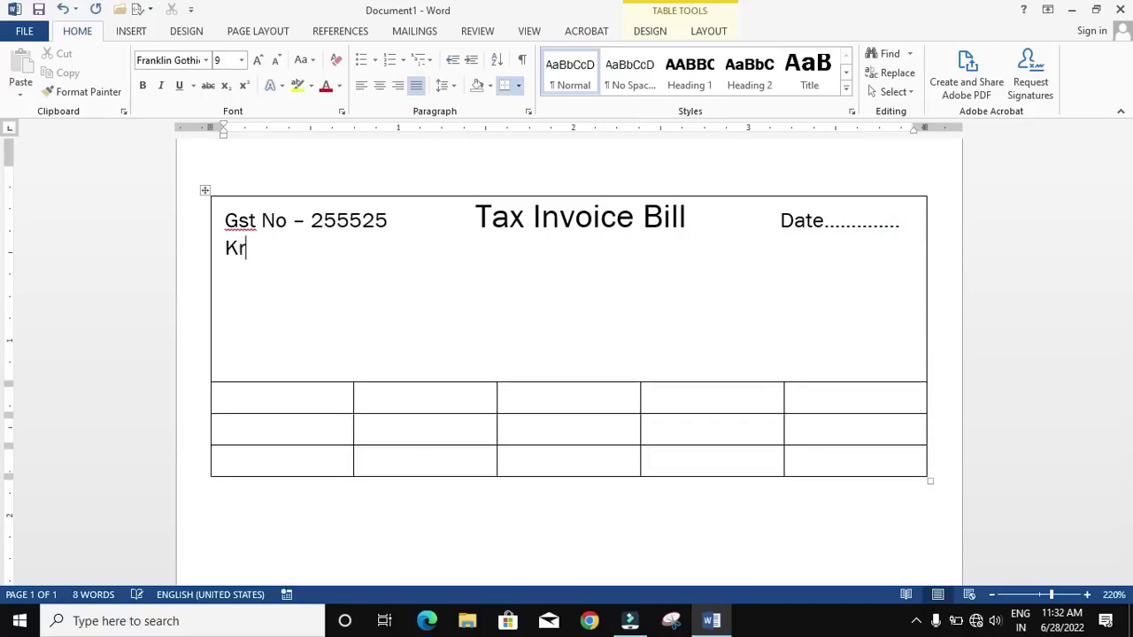
{"action": "type", "text": " Electrionic PVT.LTD"}
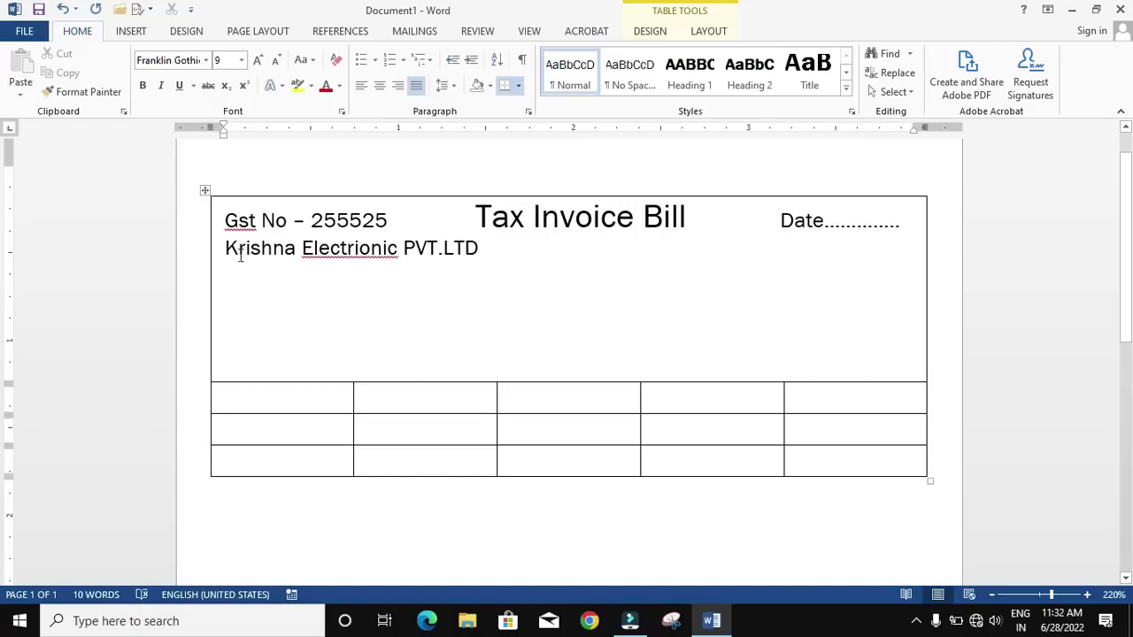
{"action": "left_click_drag", "start_coordinate": [226, 248], "coordinate": [478, 248]}
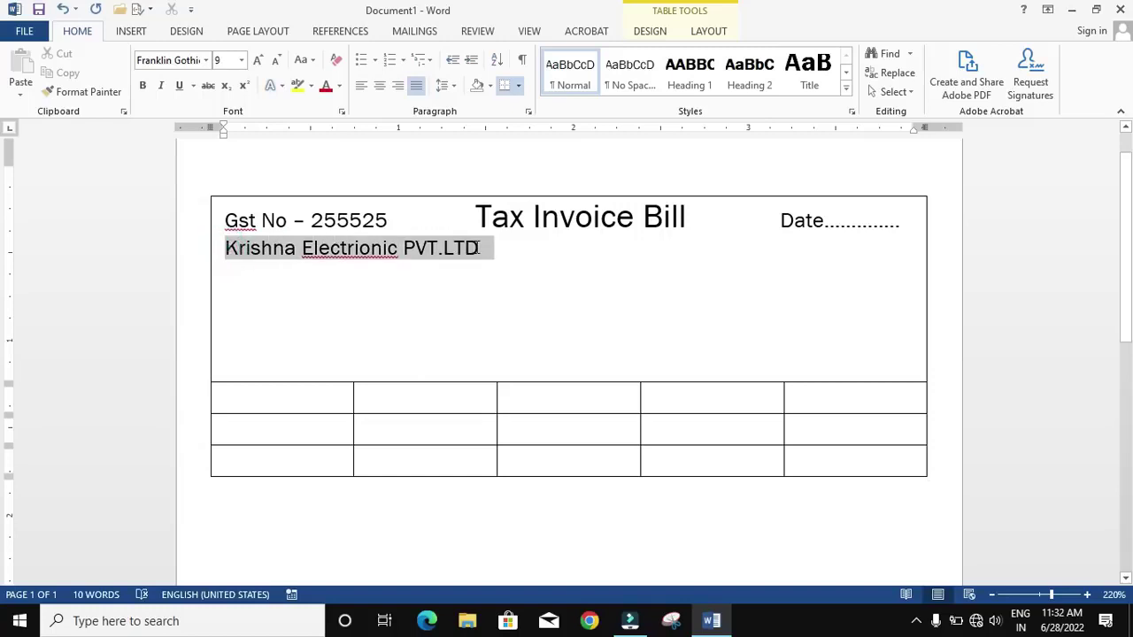
Centre and enlarge the company name, and correct 'Electrionic' to 'Electronic'
{"action": "left_click", "coordinate": [379, 88]}
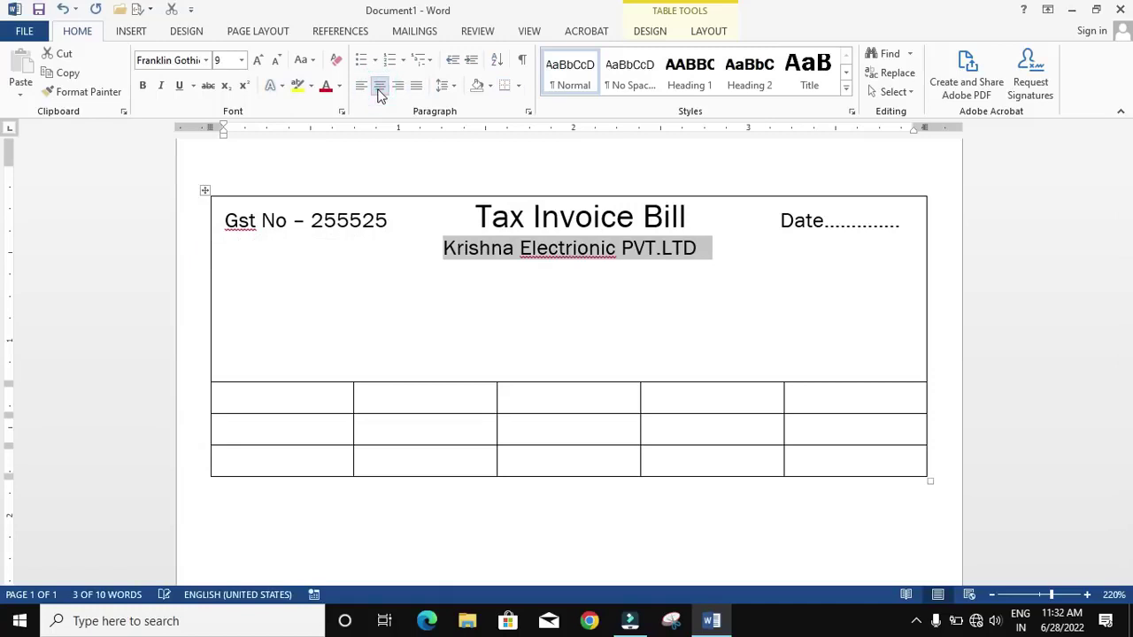
{"action": "left_click", "coordinate": [259, 62]}
{"action": "left_click", "coordinate": [258, 62]}
{"action": "left_click", "coordinate": [258, 62]}
{"action": "left_click", "coordinate": [259, 62]}
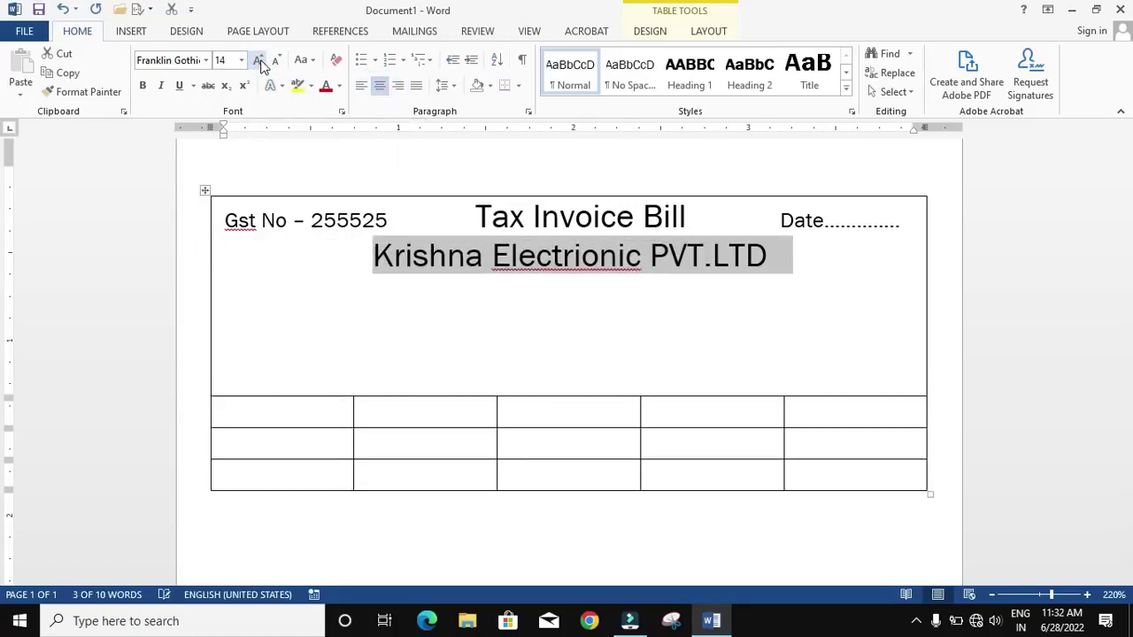
{"action": "left_click", "coordinate": [259, 62]}
{"action": "left_click", "coordinate": [259, 62]}
{"action": "left_click", "coordinate": [258, 62]}
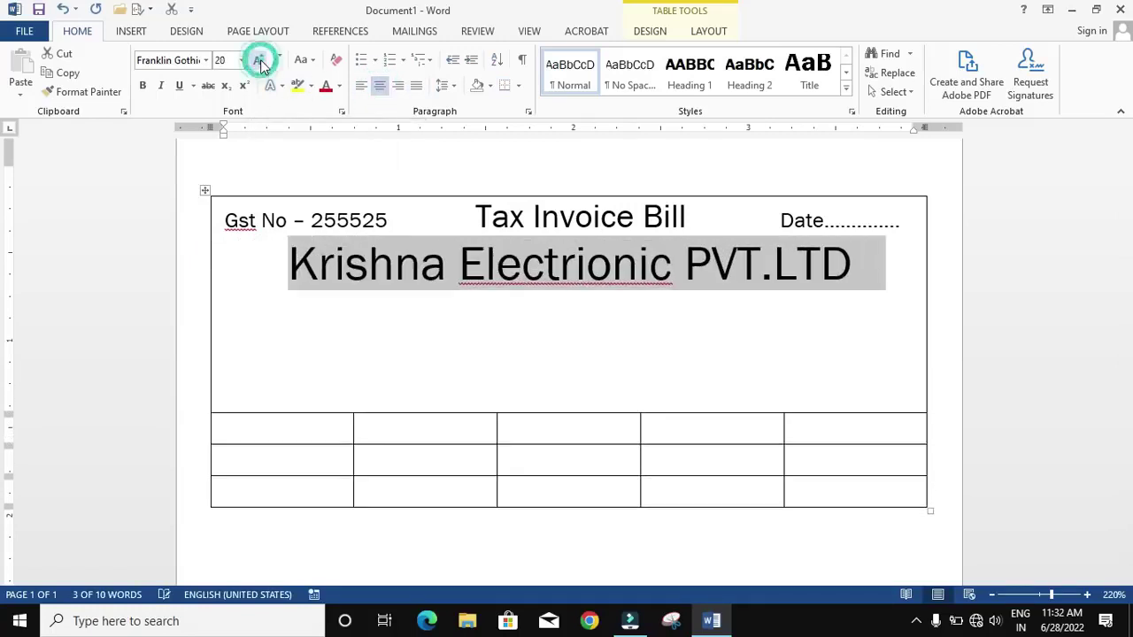
{"action": "left_click", "coordinate": [524, 272]}
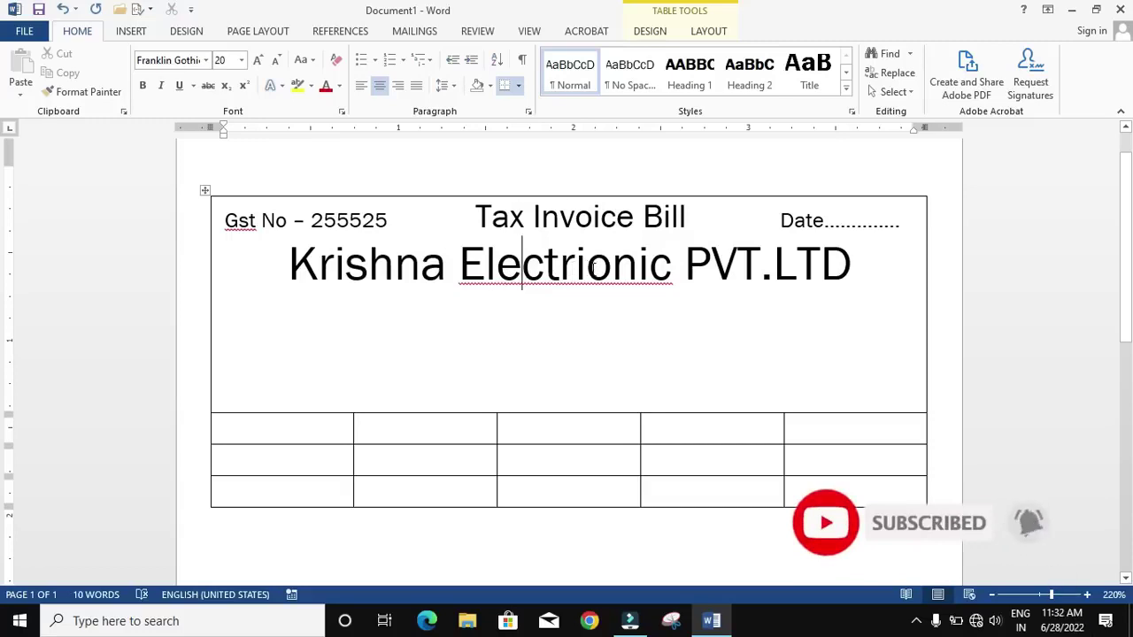
{"action": "left_click", "coordinate": [585, 266]}
{"action": "key", "text": "BackSpace"}
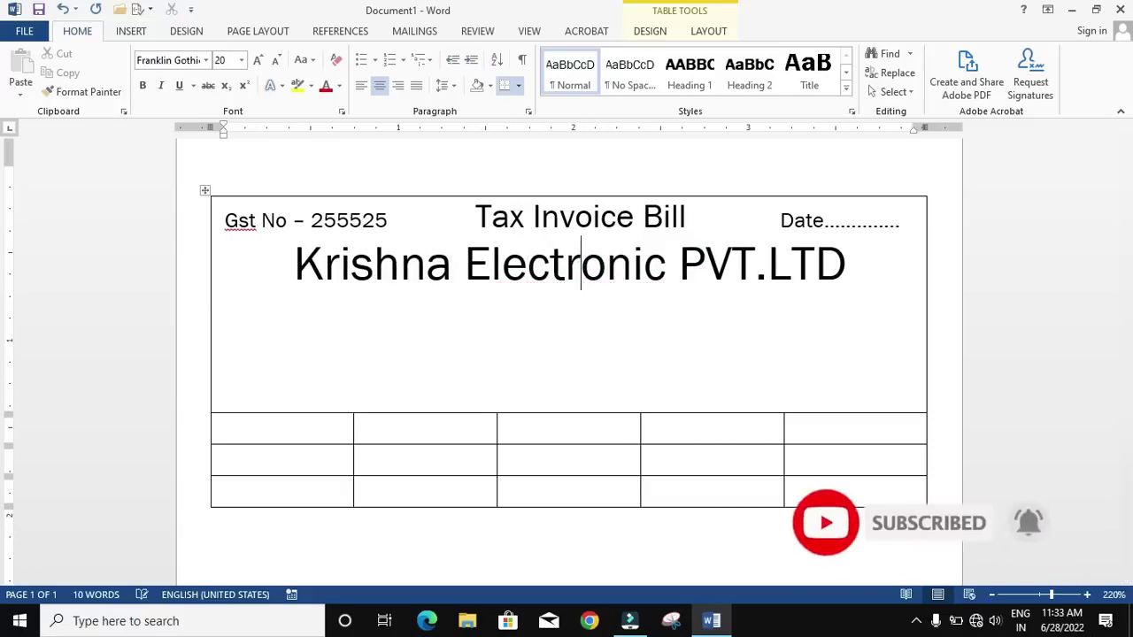
Set the company name in Arial Black at size 16 so it fits on one line
{"action": "left_click_drag", "start_coordinate": [295, 266], "coordinate": [837, 269]}
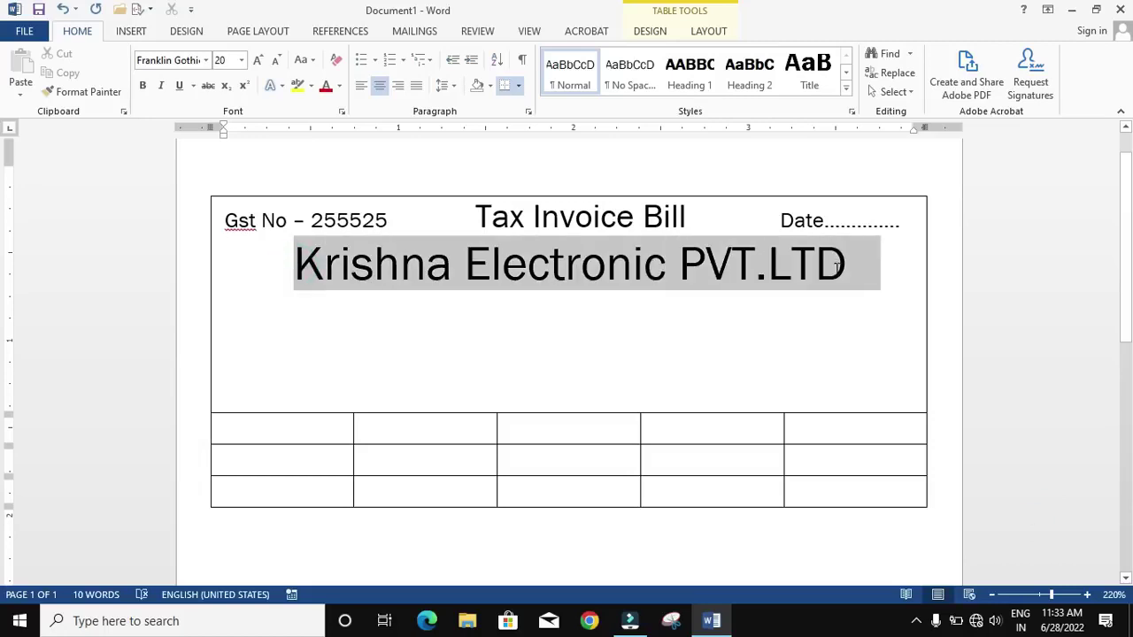
{"action": "left_click", "coordinate": [257, 61]}
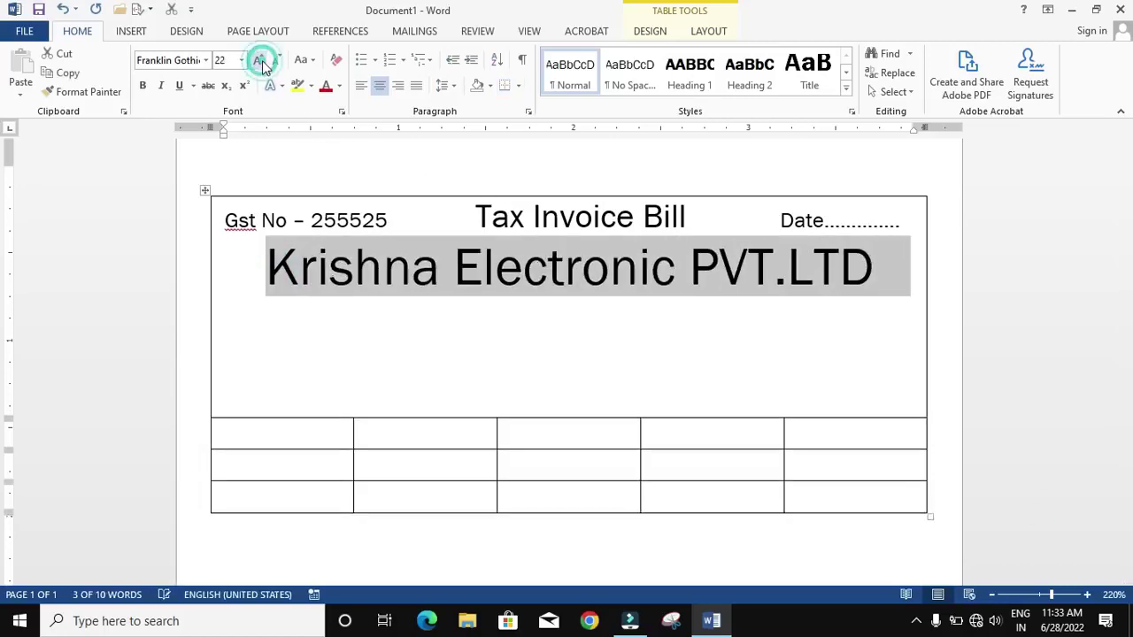
{"action": "left_click", "coordinate": [206, 61]}
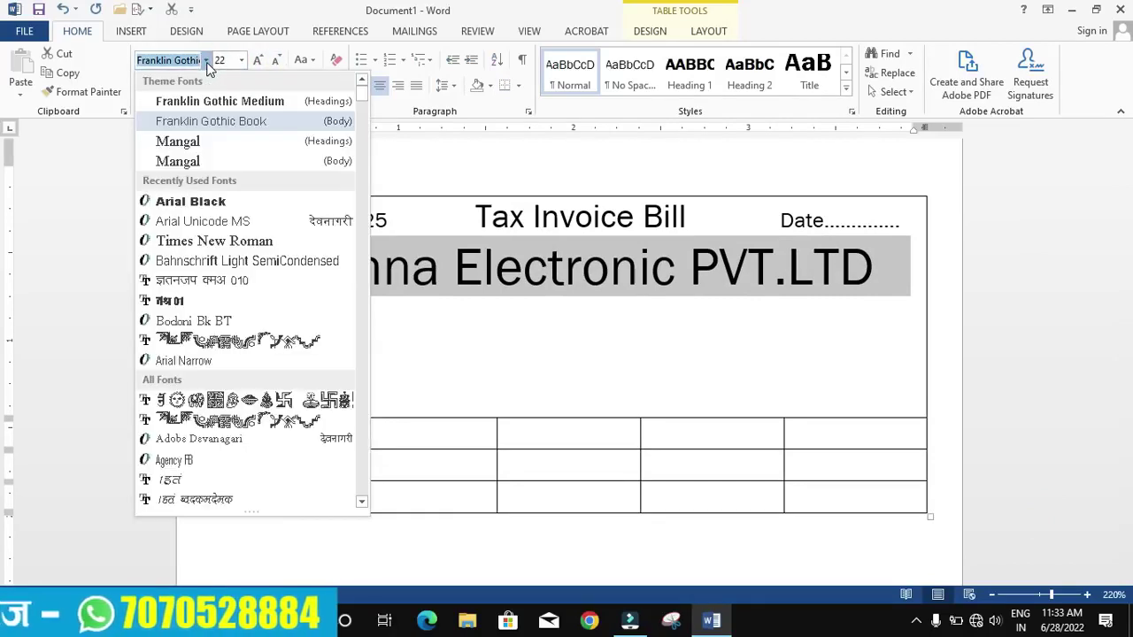
{"action": "left_click", "coordinate": [217, 200]}
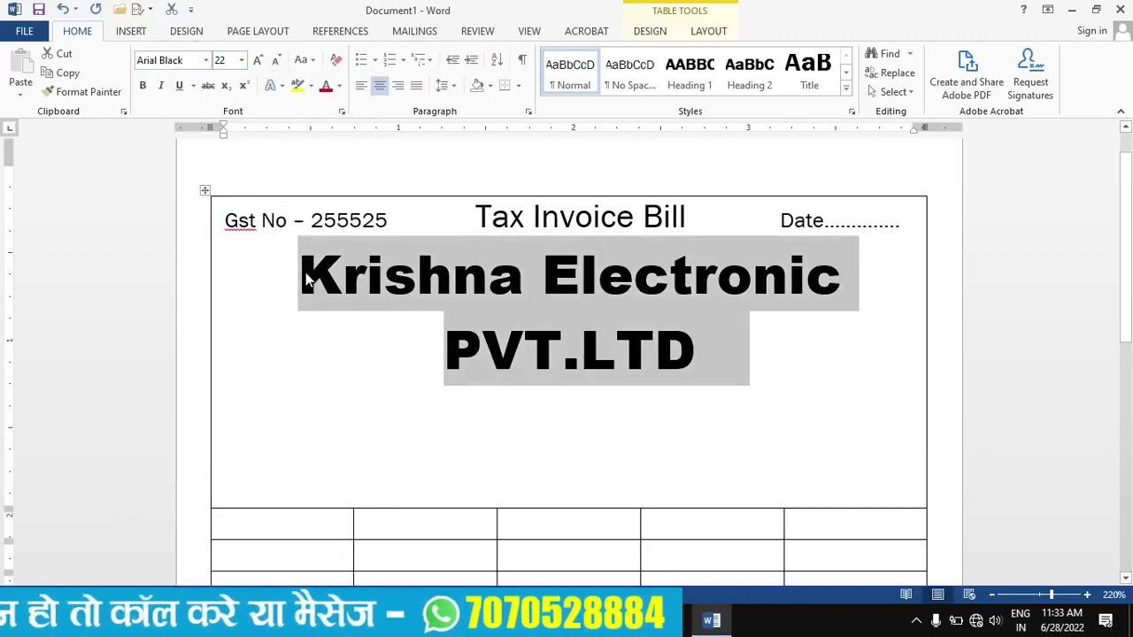
{"action": "left_click", "coordinate": [277, 60]}
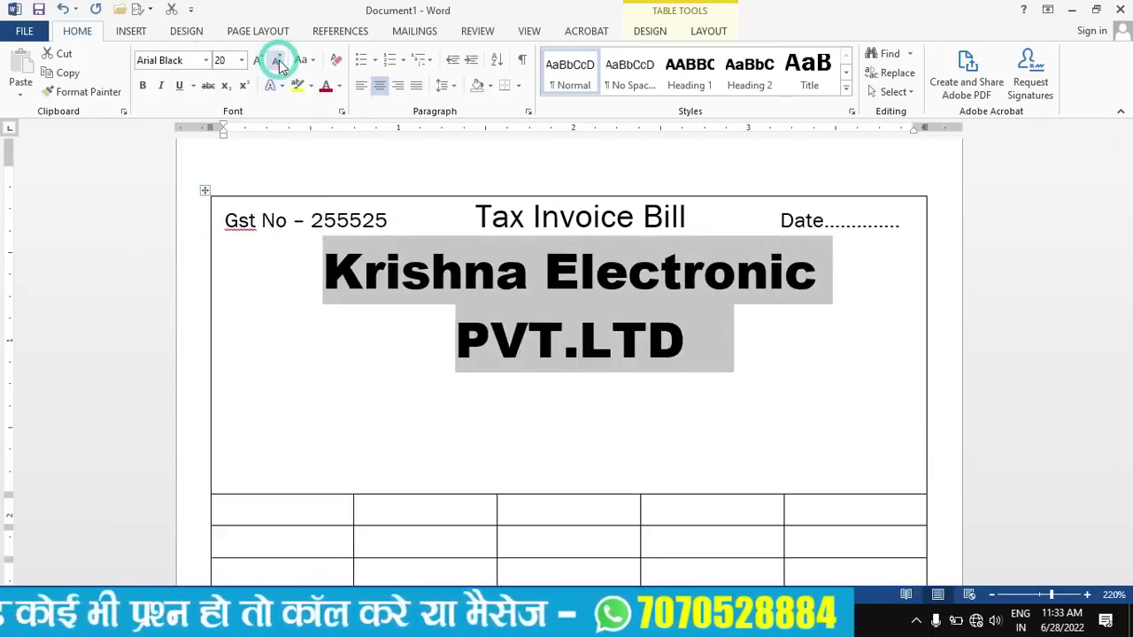
{"action": "left_click", "coordinate": [277, 60]}
{"action": "left_click", "coordinate": [277, 60]}
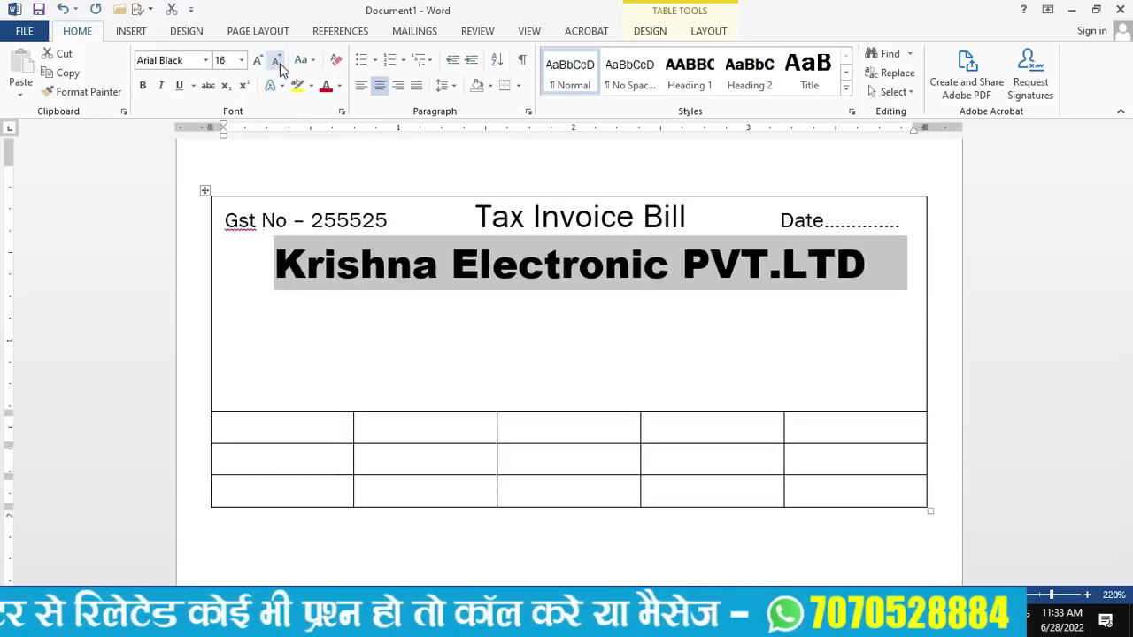
{"action": "left_click", "coordinate": [454, 309]}
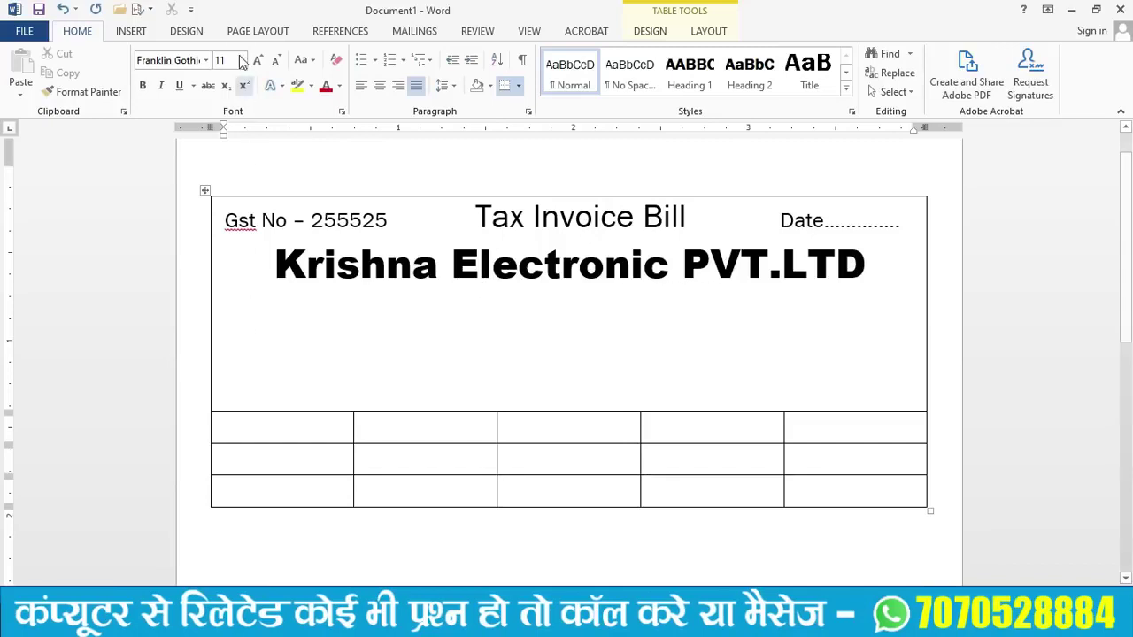
Draw a text box below the company name containing 'Address - Thawe Road Gopalganj'
{"action": "left_click", "coordinate": [125, 34]}
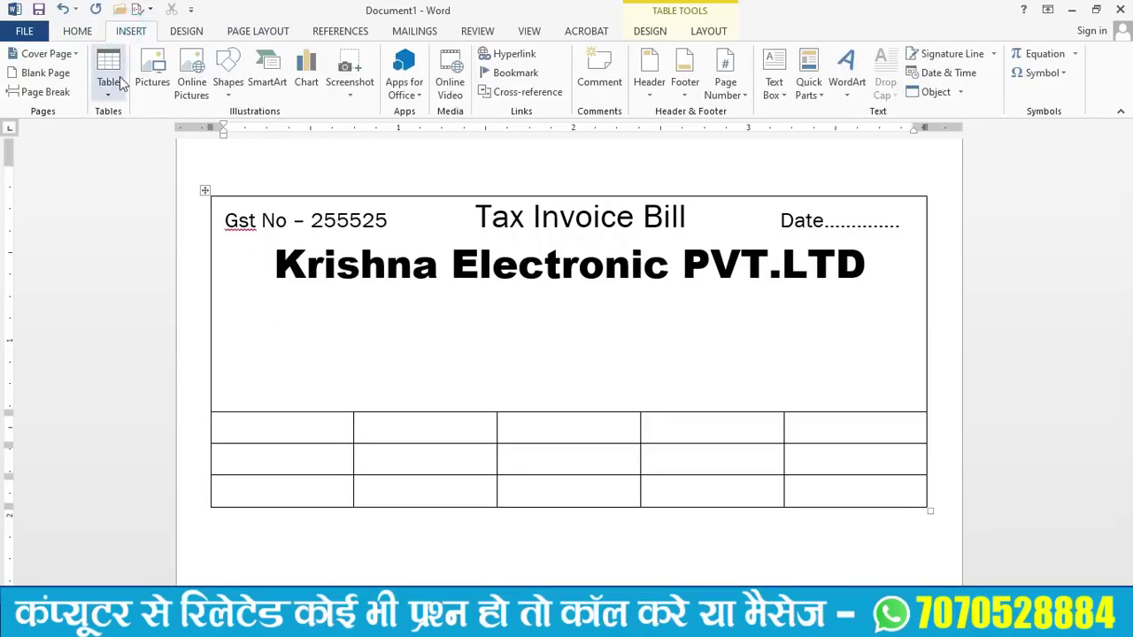
{"action": "left_click", "coordinate": [777, 88]}
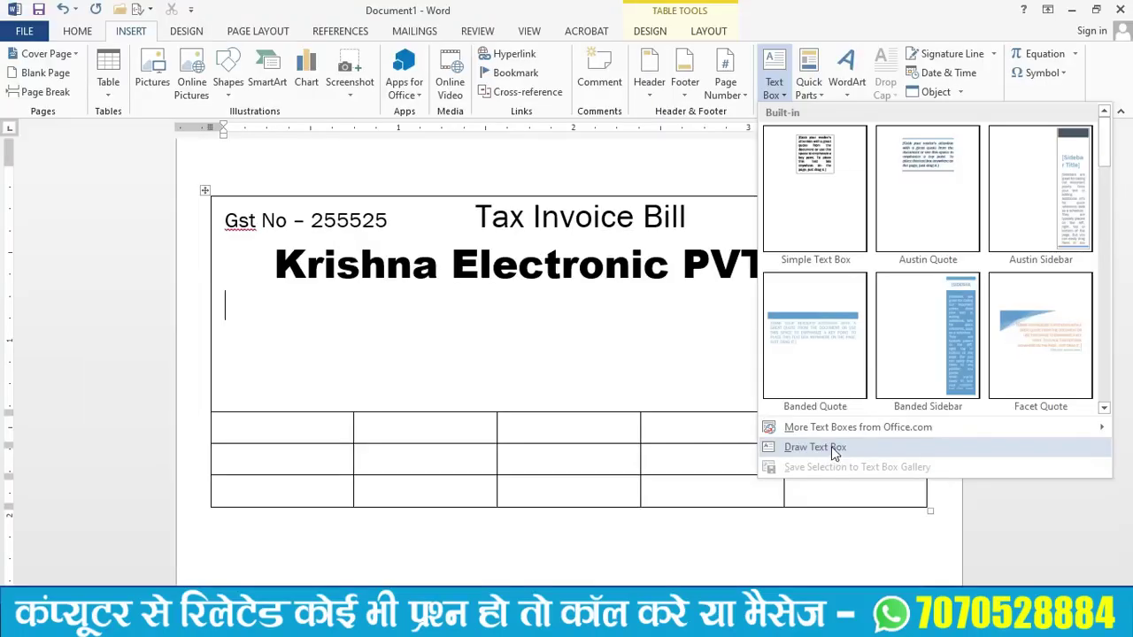
{"action": "left_click", "coordinate": [830, 450]}
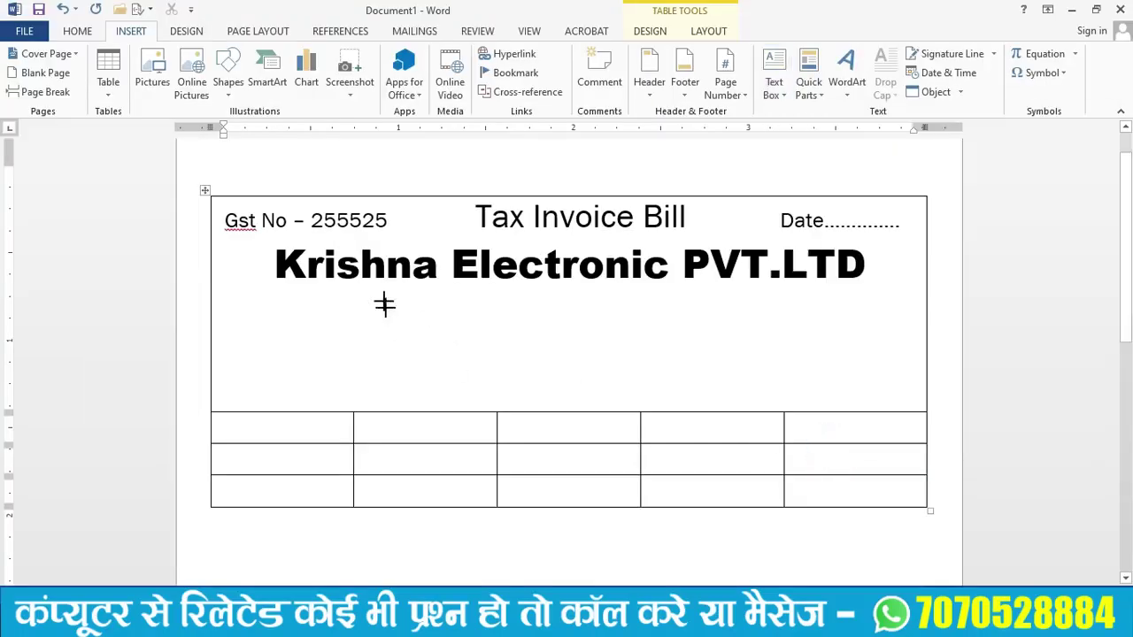
{"action": "left_click_drag", "start_coordinate": [382, 298], "coordinate": [693, 369]}
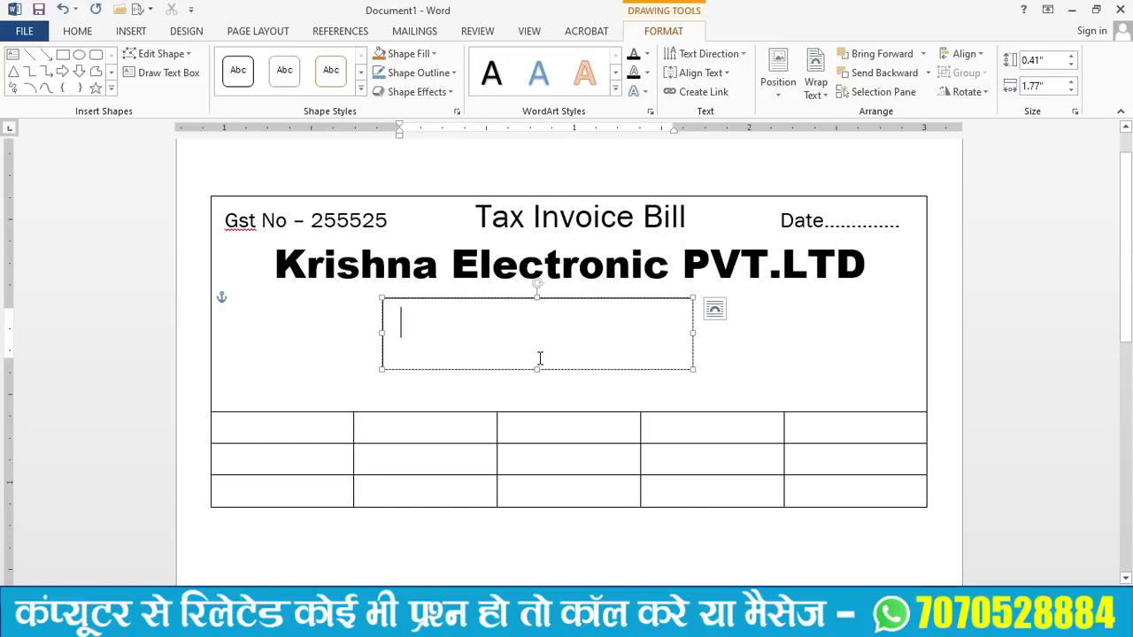
{"action": "type", "text": "Address - Thawe Road Gopalganj"}
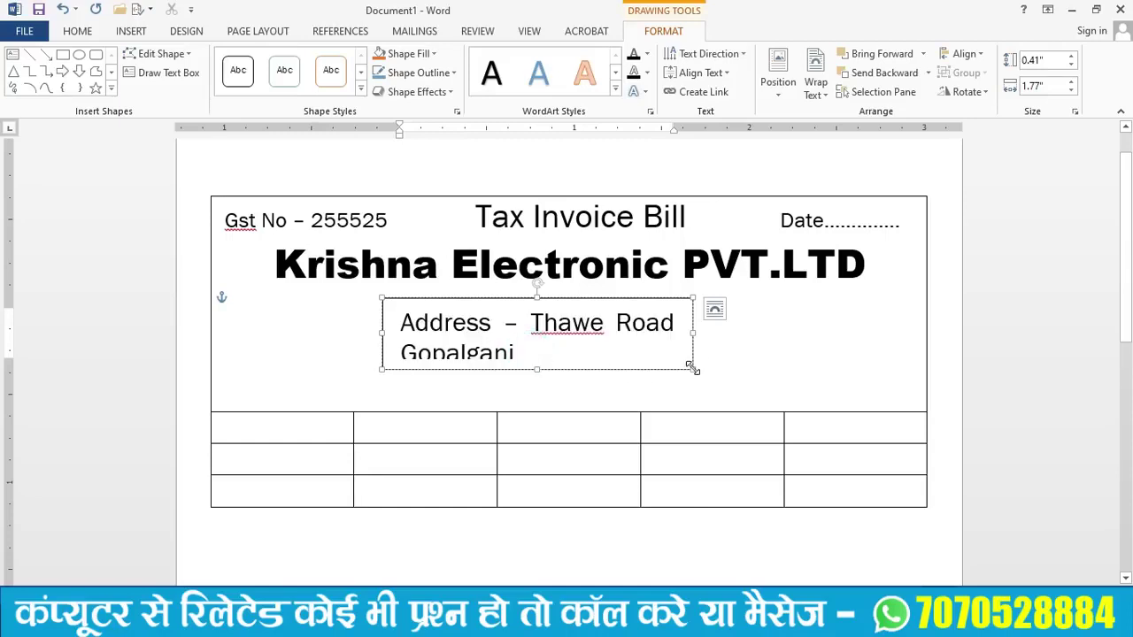
Widen and shorten the address box so it fits one line, and reduce its text to size 9
{"action": "mouse_move", "coordinate": [692, 368]}
{"action": "left_mouse_down"}
{"action": "mouse_move", "coordinate": [763, 345]}
{"action": "mouse_move", "coordinate": [814, 367]}
{"action": "left_mouse_up"}
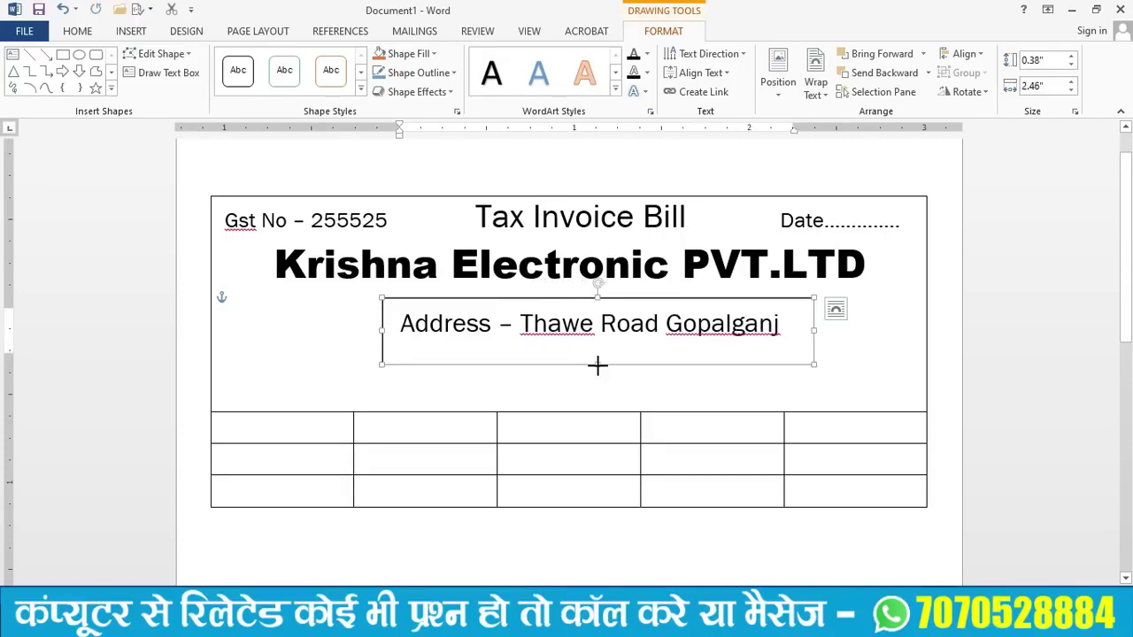
{"action": "left_click_drag", "start_coordinate": [597, 364], "coordinate": [597, 345]}
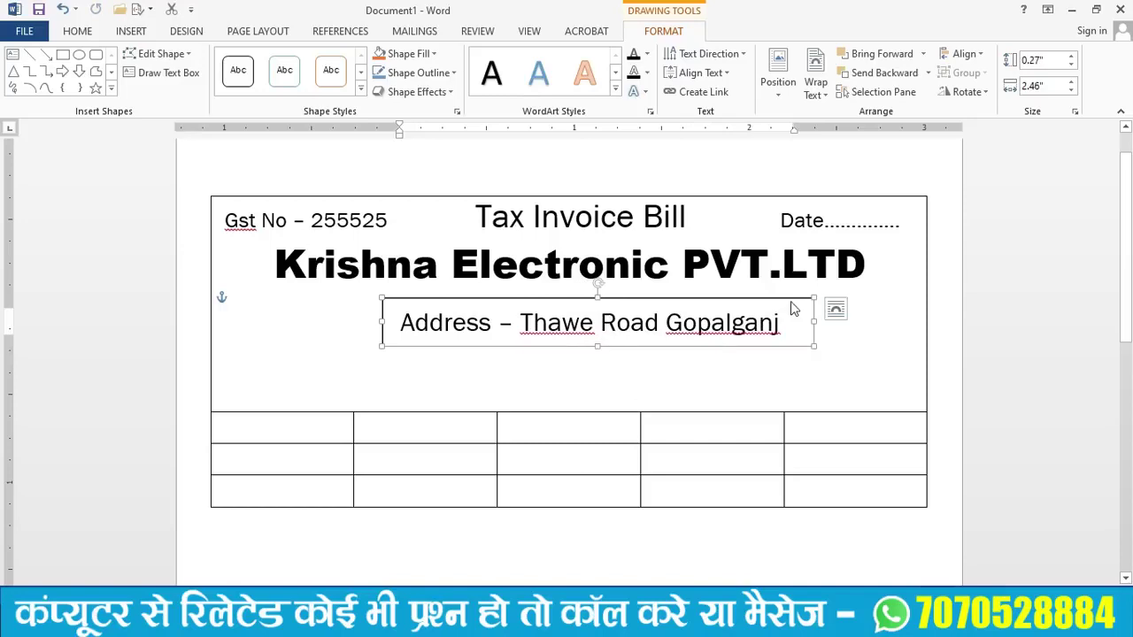
{"action": "left_click_drag", "start_coordinate": [789, 301], "coordinate": [779, 281]}
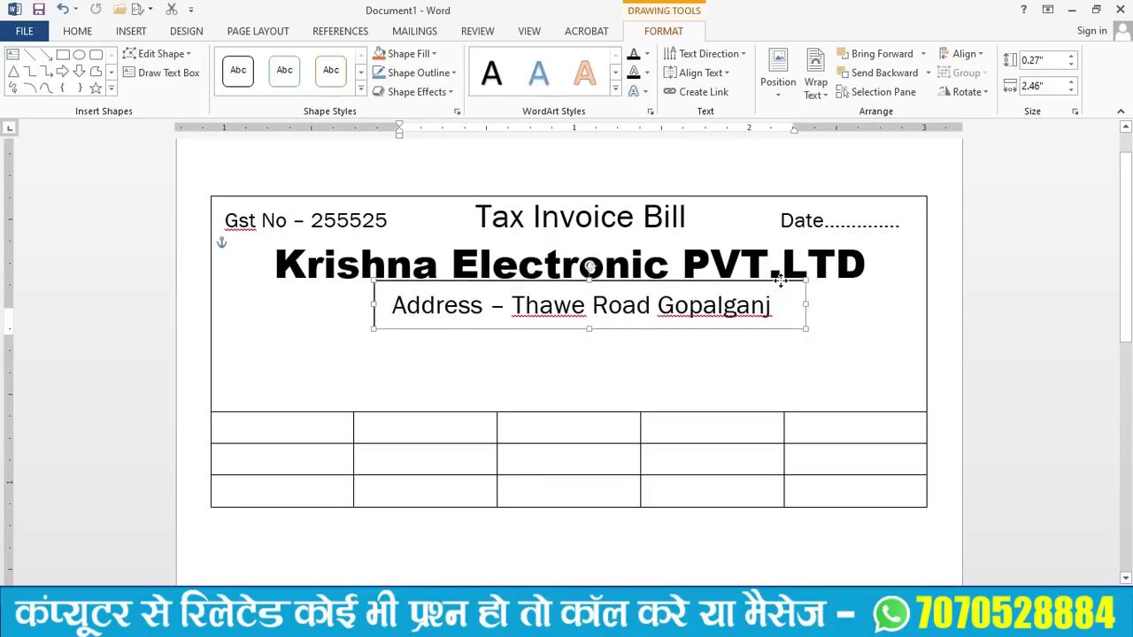
{"action": "left_click_drag", "start_coordinate": [390, 305], "coordinate": [779, 307]}
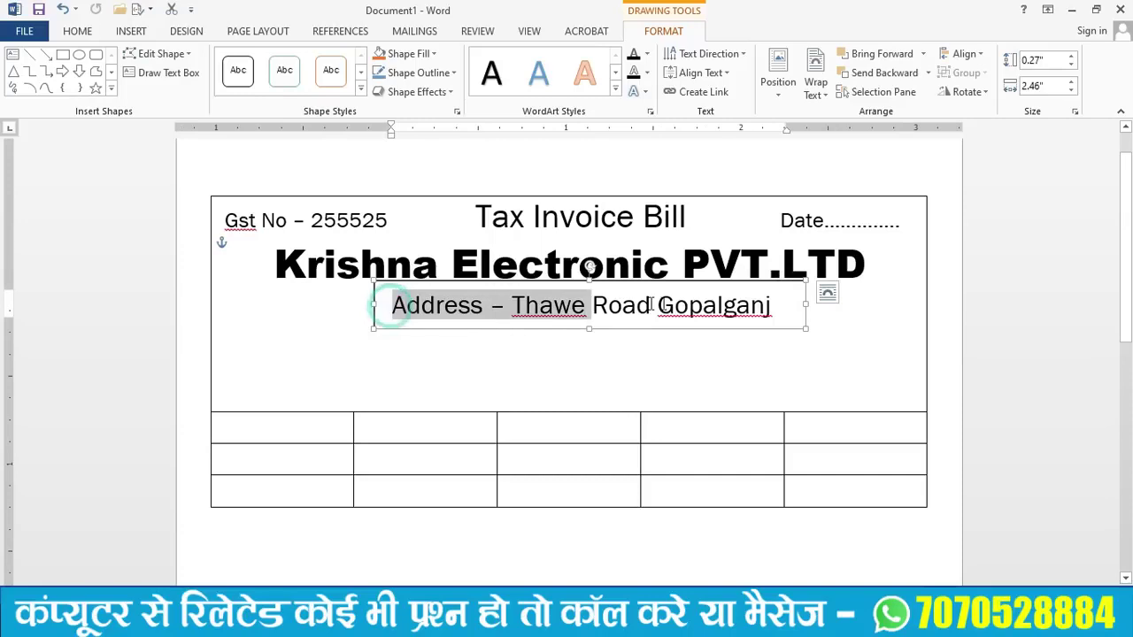
{"action": "left_click", "coordinate": [86, 34]}
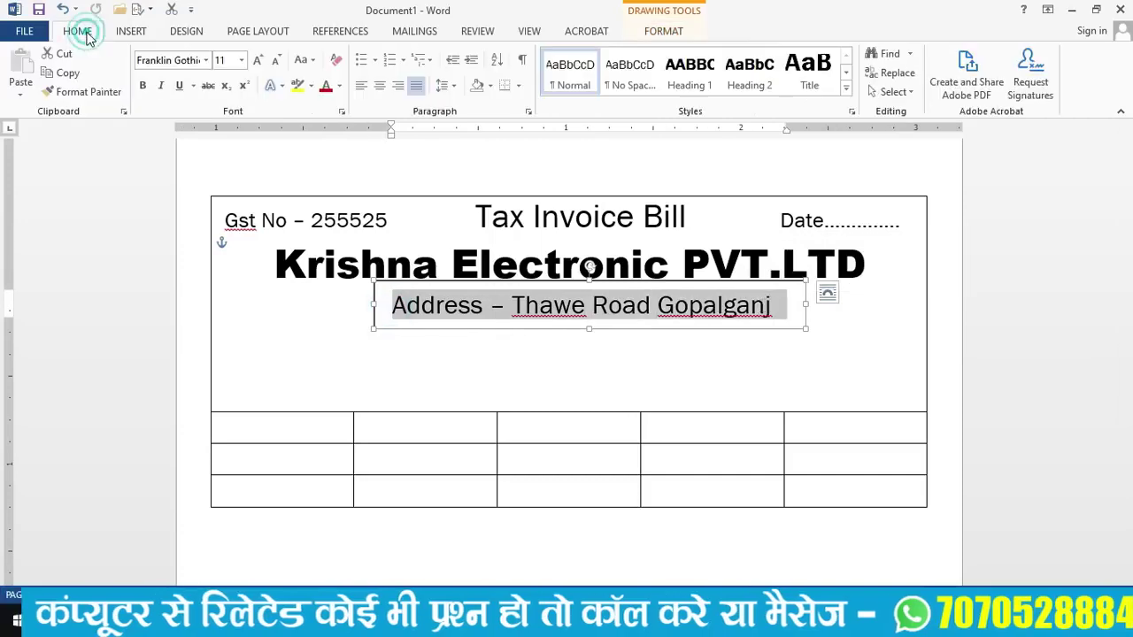
{"action": "left_click", "coordinate": [275, 60]}
{"action": "left_click", "coordinate": [275, 60]}
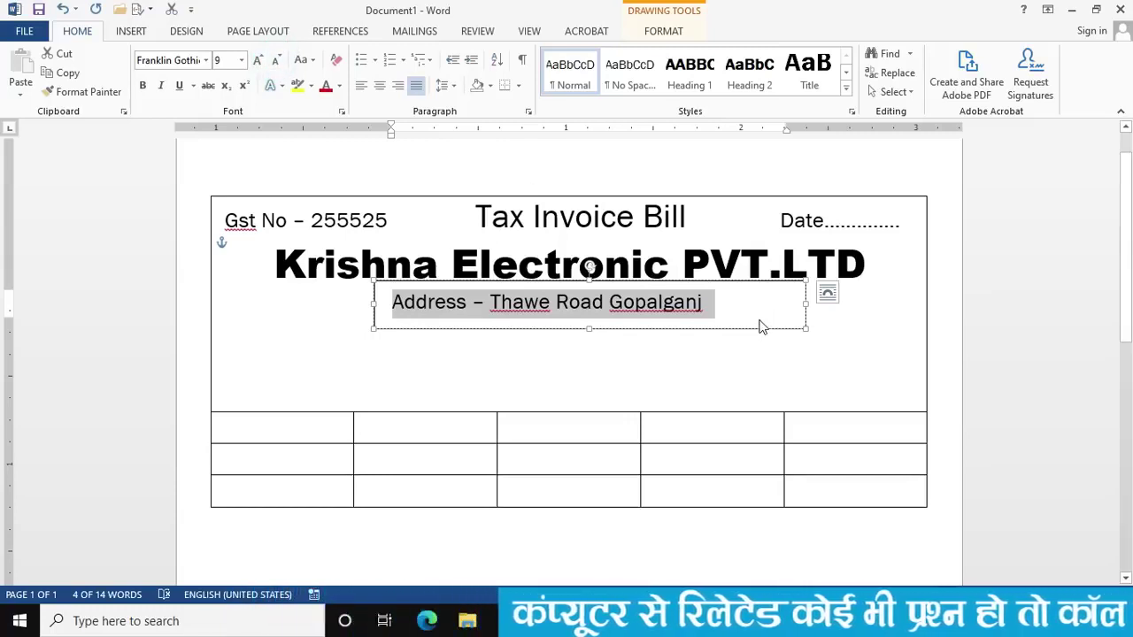
{"action": "left_click_drag", "start_coordinate": [761, 328], "coordinate": [769, 347]}
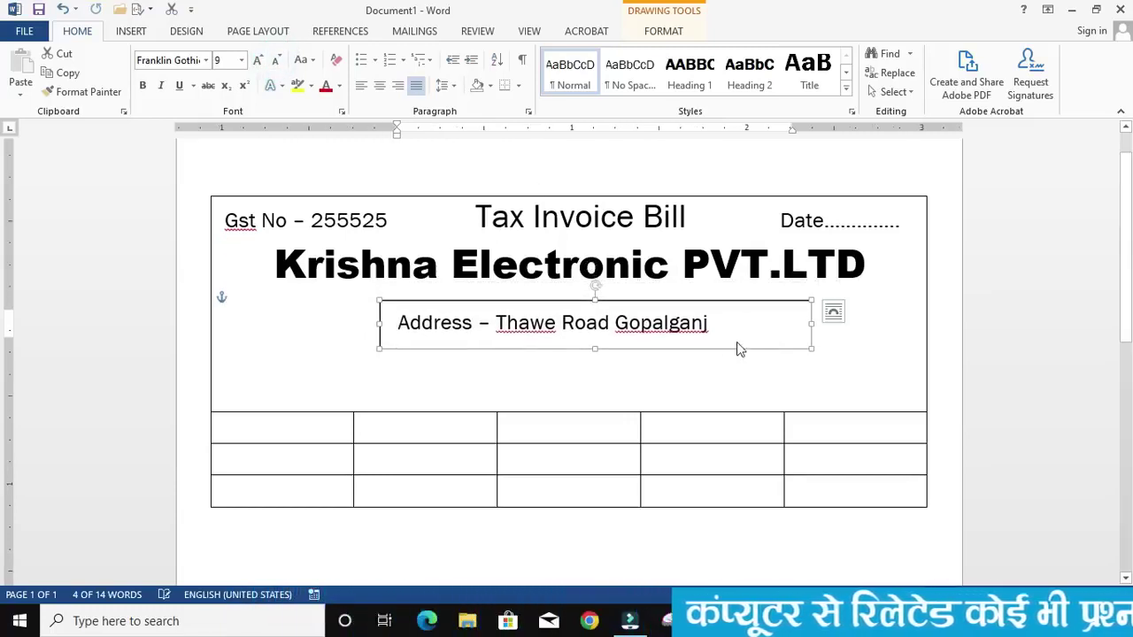
Give the address text box No Fill and No Outline
{"action": "left_click", "coordinate": [680, 30]}
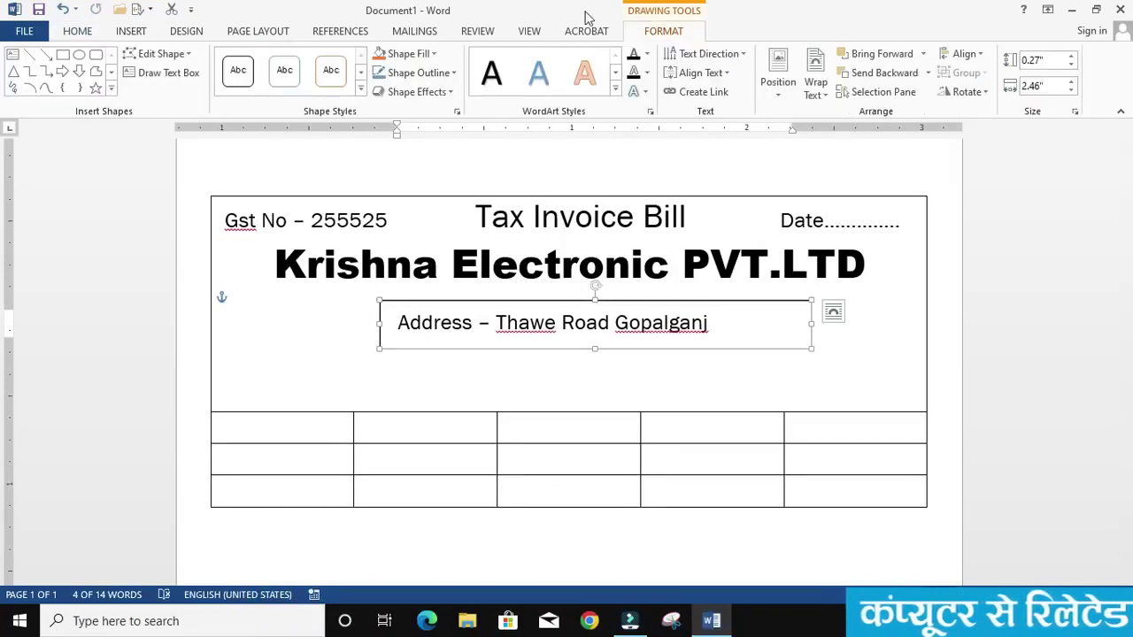
{"action": "left_click", "coordinate": [433, 55]}
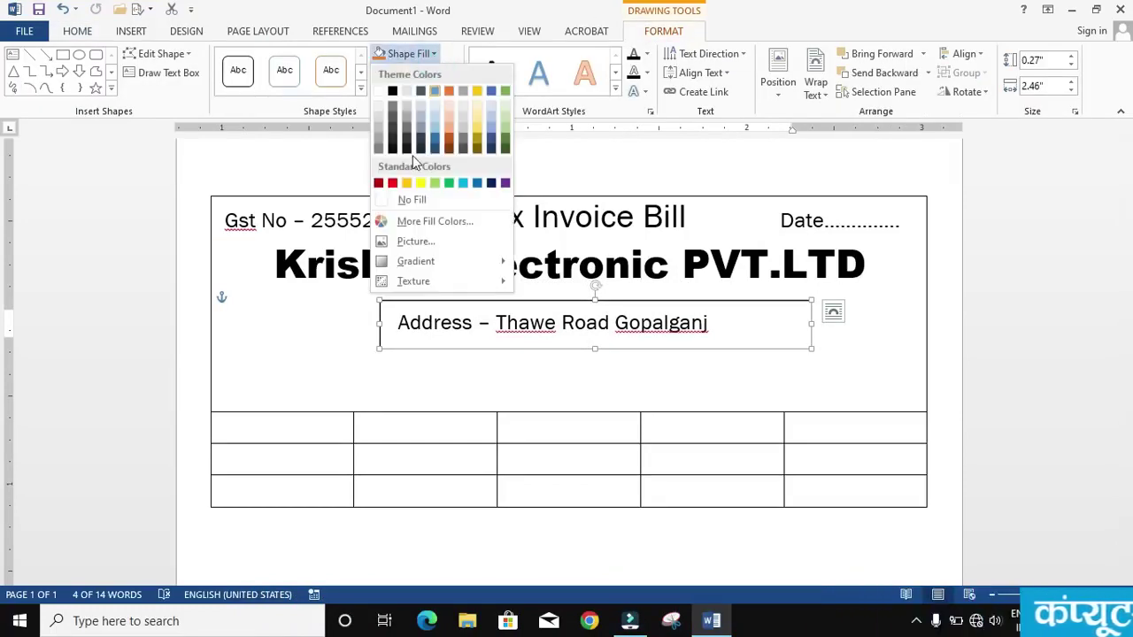
{"action": "left_click", "coordinate": [409, 200]}
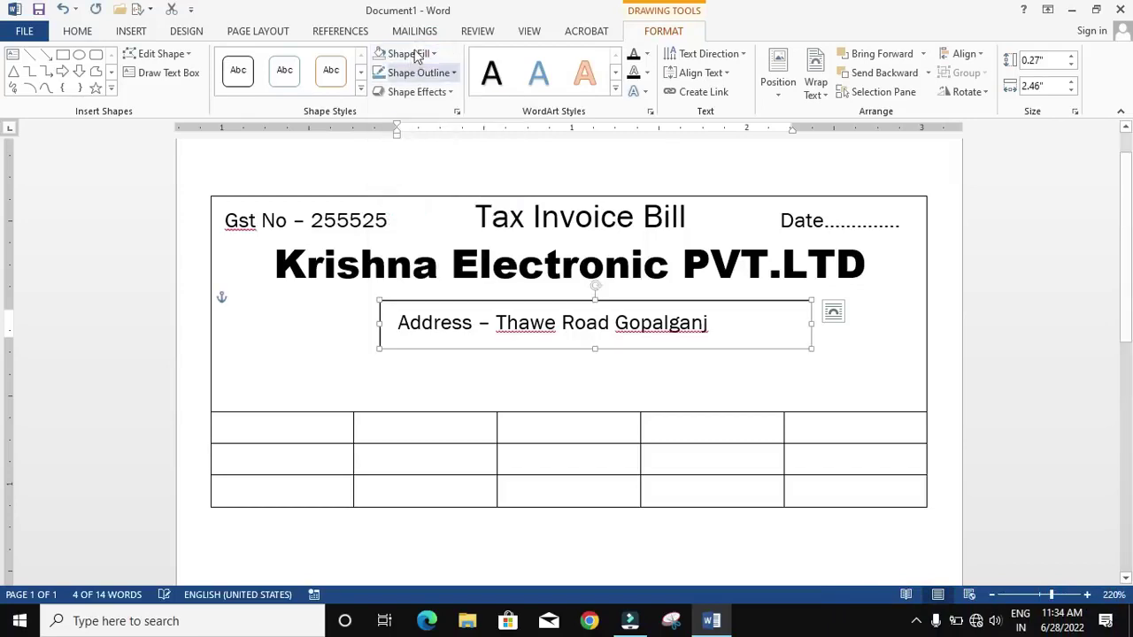
{"action": "left_click", "coordinate": [417, 72]}
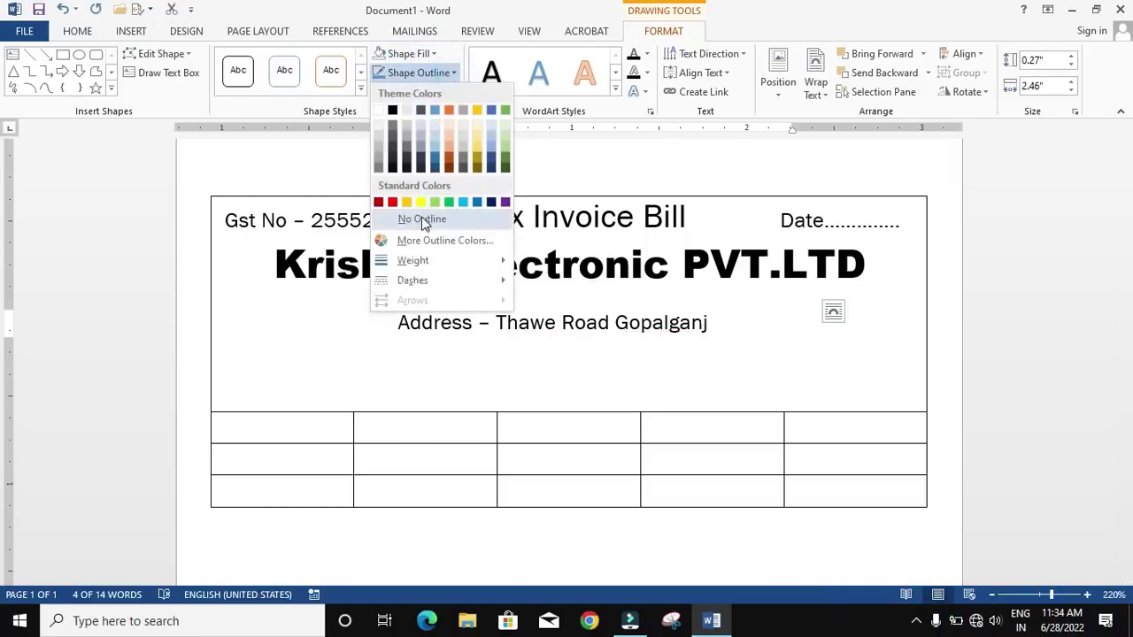
{"action": "left_click", "coordinate": [422, 219]}
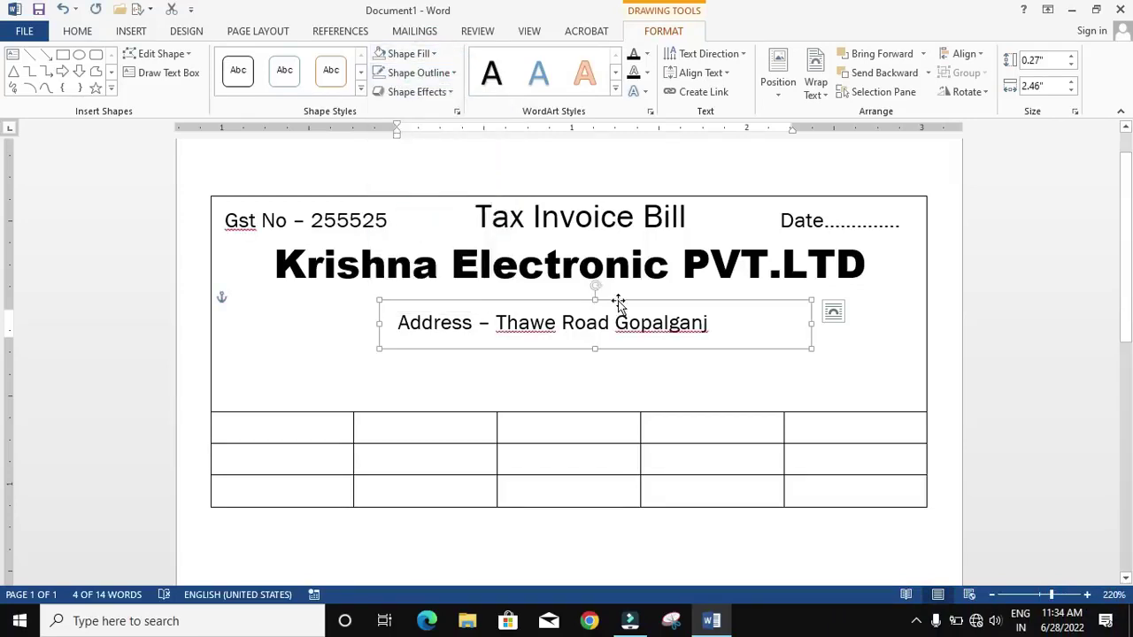
Move the address box up directly under the company name and begin duplicating it below
{"action": "left_click_drag", "start_coordinate": [618, 302], "coordinate": [622, 281]}
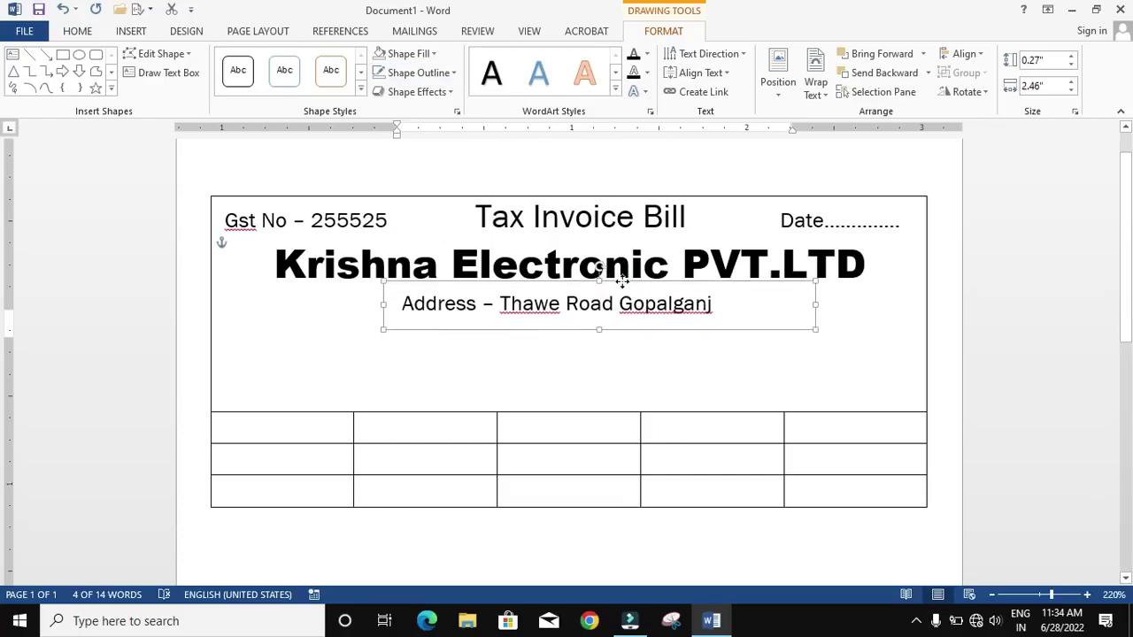
{"action": "left_click_drag", "start_coordinate": [622, 279], "coordinate": [623, 274]}
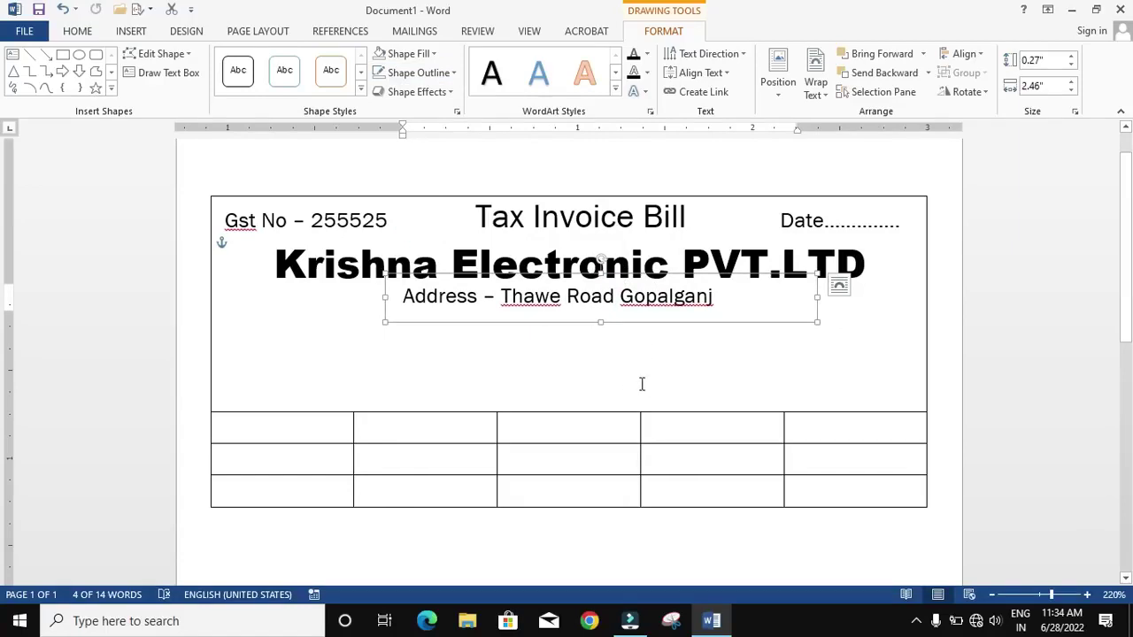
{"action": "left_click", "coordinate": [581, 375]}
{"action": "left_click", "coordinate": [576, 305]}
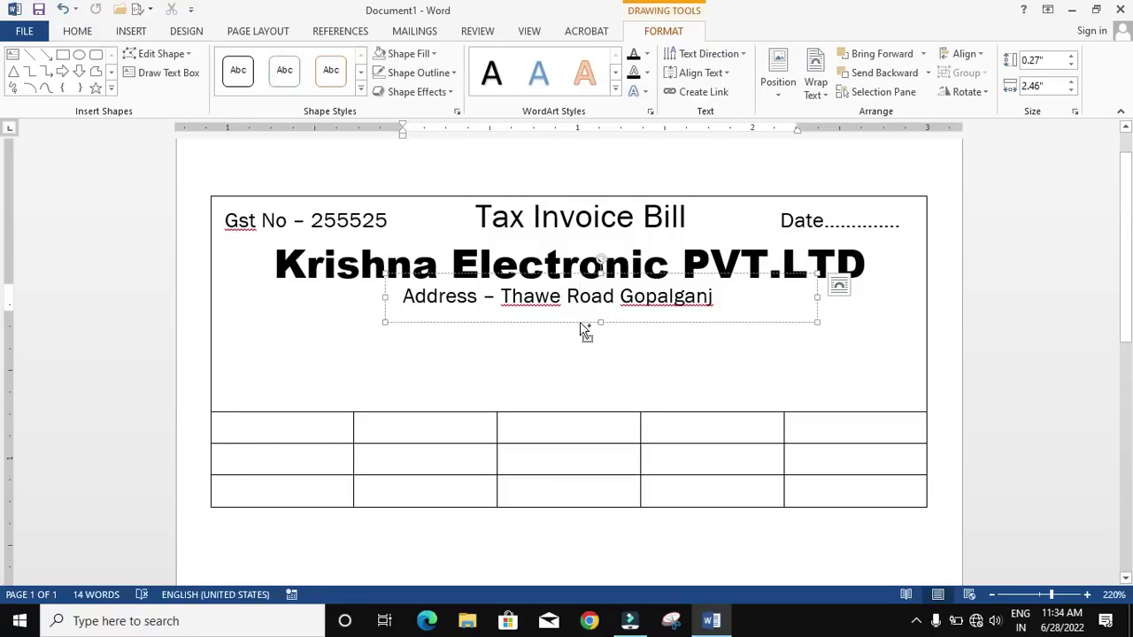
{"action": "left_click_drag", "start_coordinate": [584, 330], "coordinate": [585, 355]}
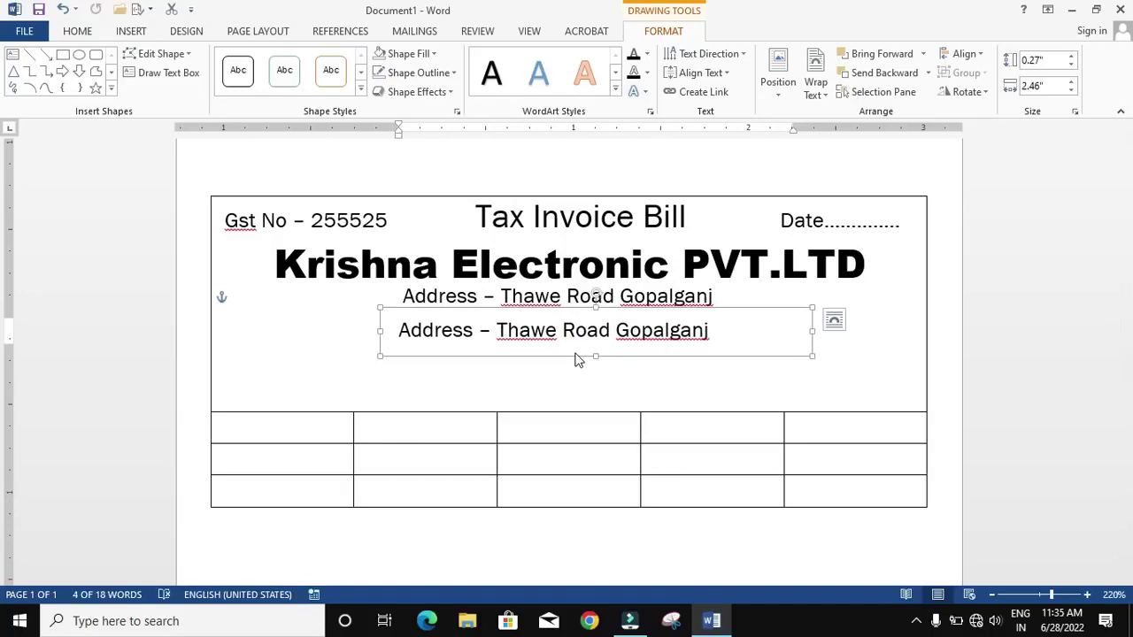
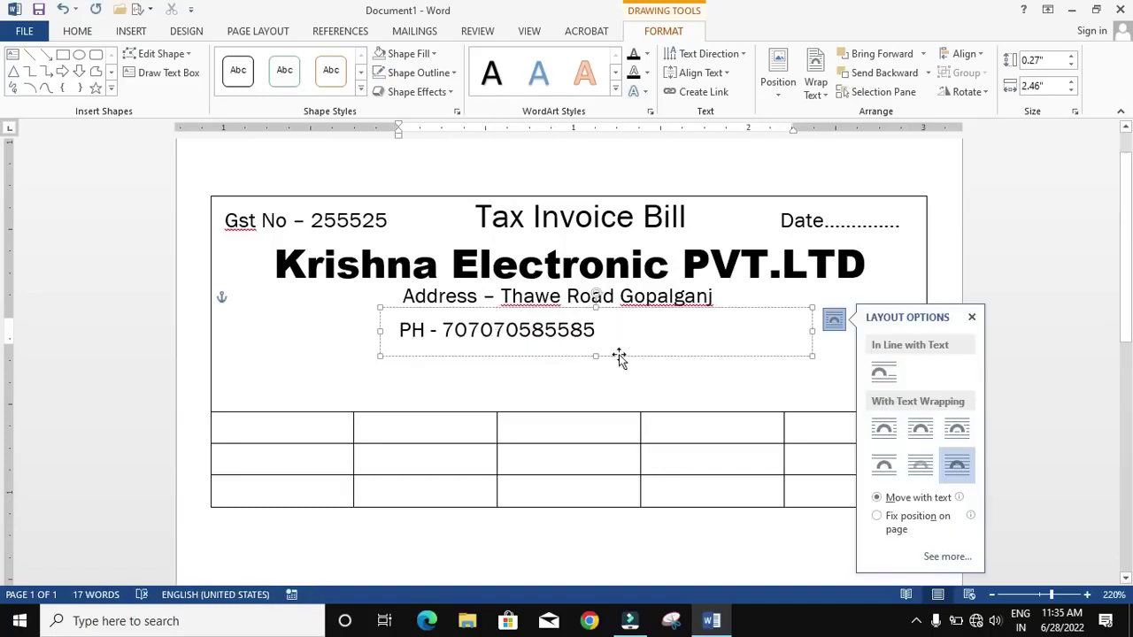
Replace the copied box's text with the company phone number and narrow the box to fit it
{"action": "mouse_move", "coordinate": [808, 330]}
{"action": "left_mouse_down"}
{"action": "mouse_move", "coordinate": [610, 347]}
{"action": "mouse_move", "coordinate": [645, 299]}
{"action": "left_mouse_up"}
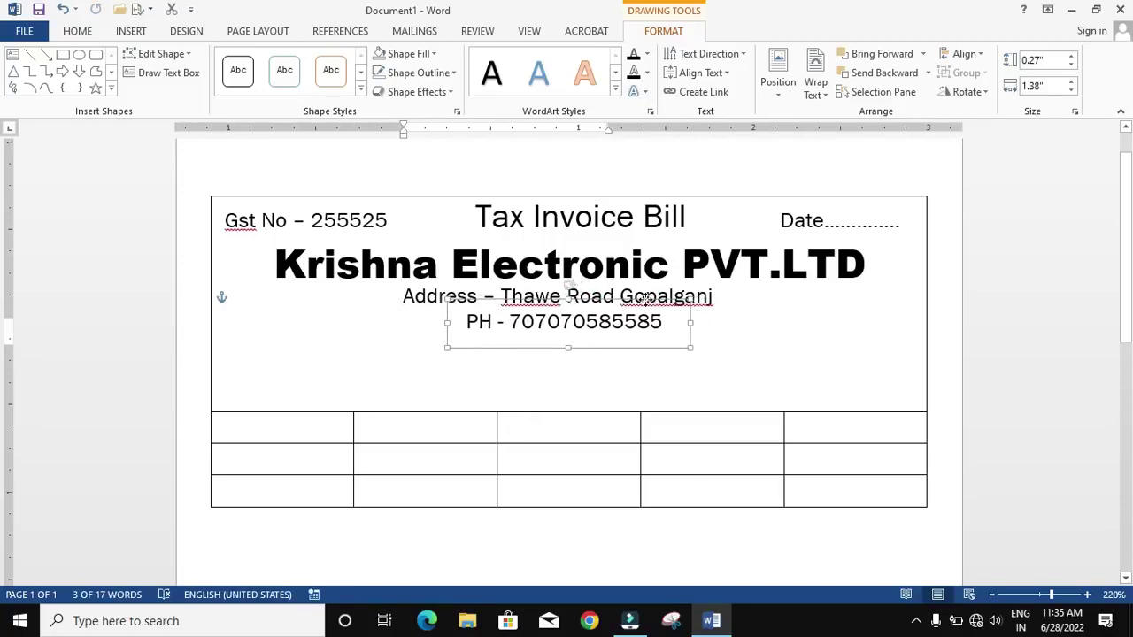
{"action": "left_click", "coordinate": [749, 329]}
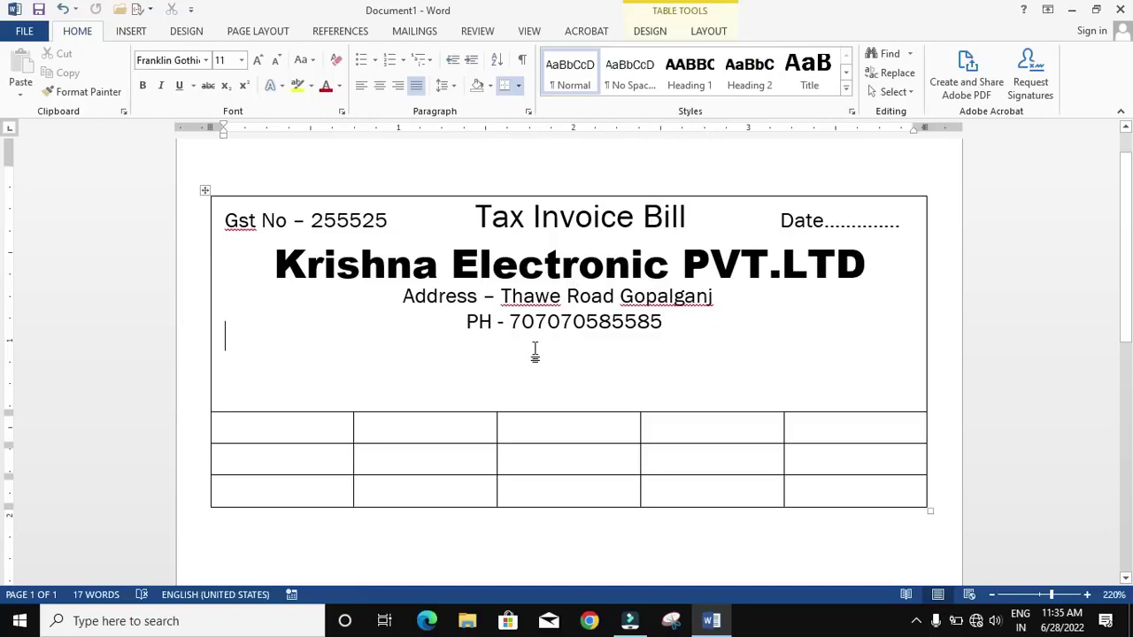
Start a new line below the phone number with 9-point text
{"action": "left_click", "coordinate": [766, 334]}
{"action": "key", "text": "Return"}
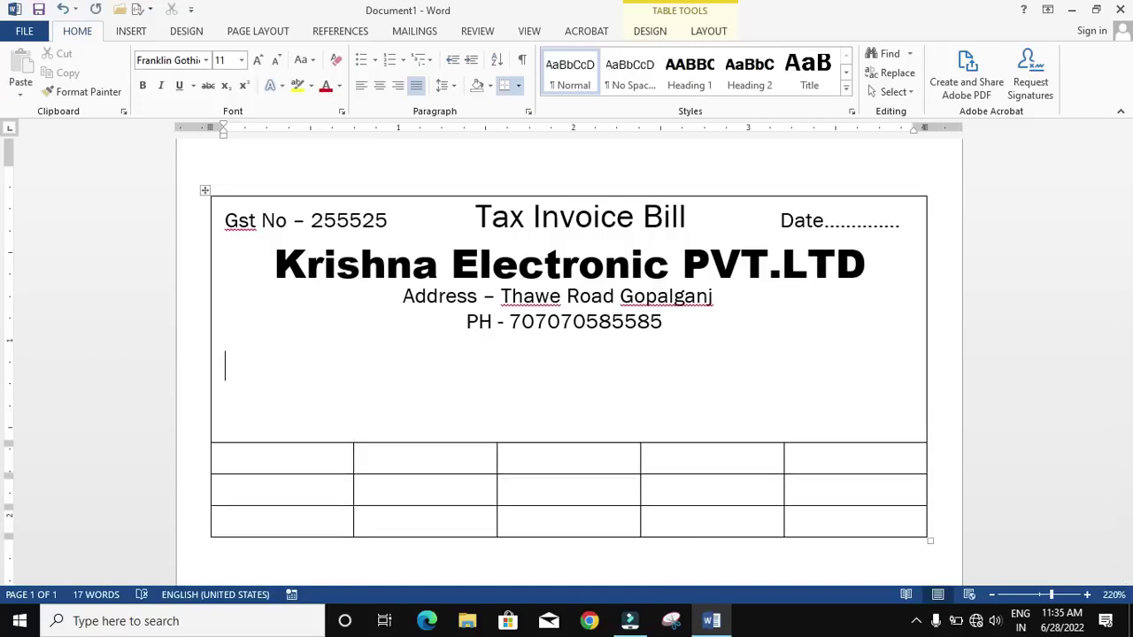
{"action": "left_click", "coordinate": [276, 62]}
{"action": "left_click", "coordinate": [276, 62]}
{"action": "left_click", "coordinate": [278, 68]}
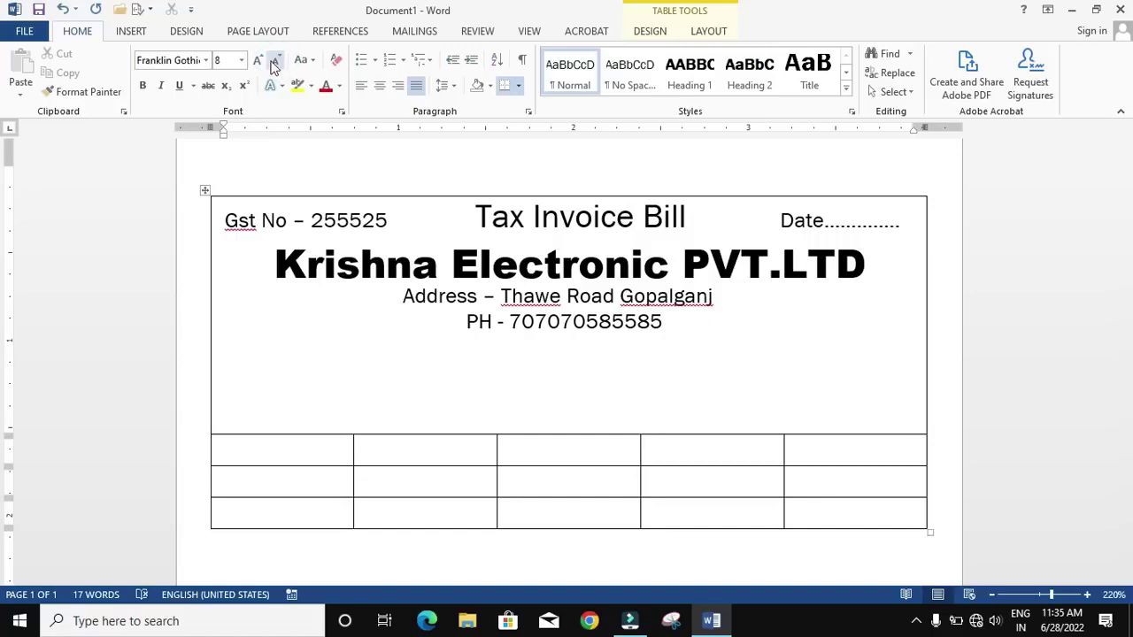
{"action": "left_click", "coordinate": [257, 60]}
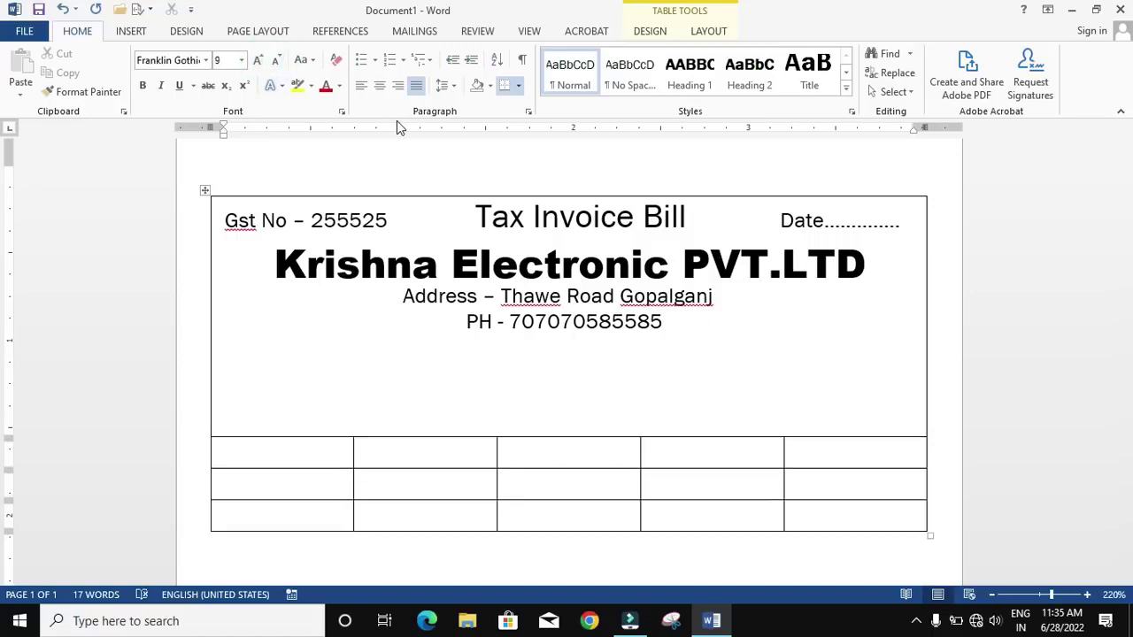
Add dotted fill-in lines for Name, Address, Invoice No, and Mob and Email
{"action": "type", "text": "Name"}
{"action": "key", "text": "Tab"}
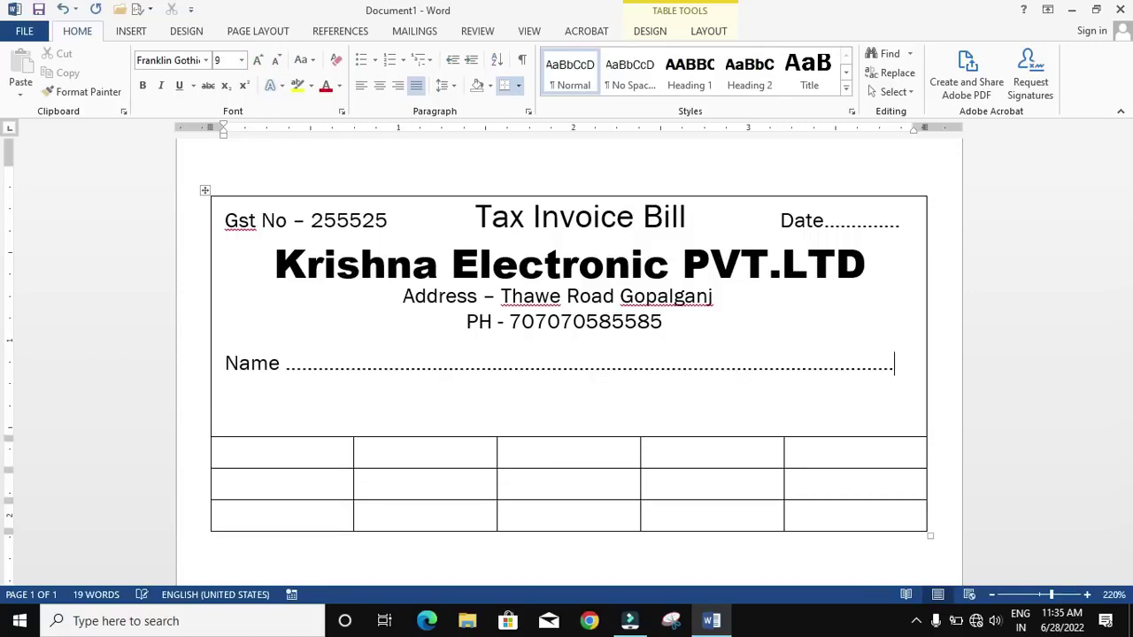
{"action": "key", "text": "Return"}
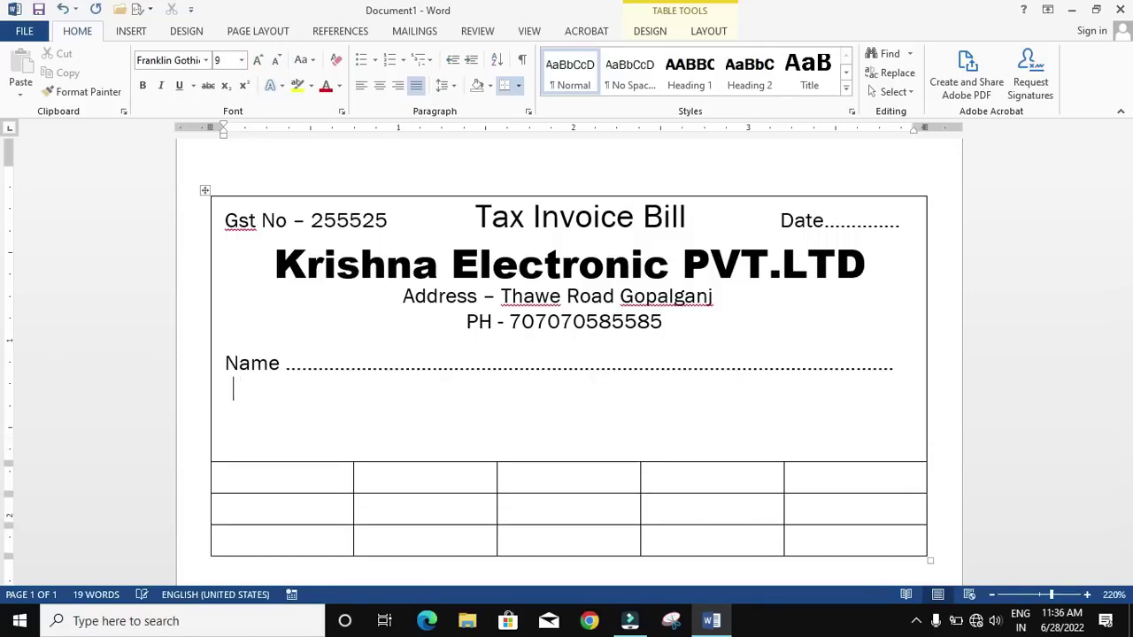
{"action": "type", "text": "Address"}
{"action": "key", "text": "Tab"}
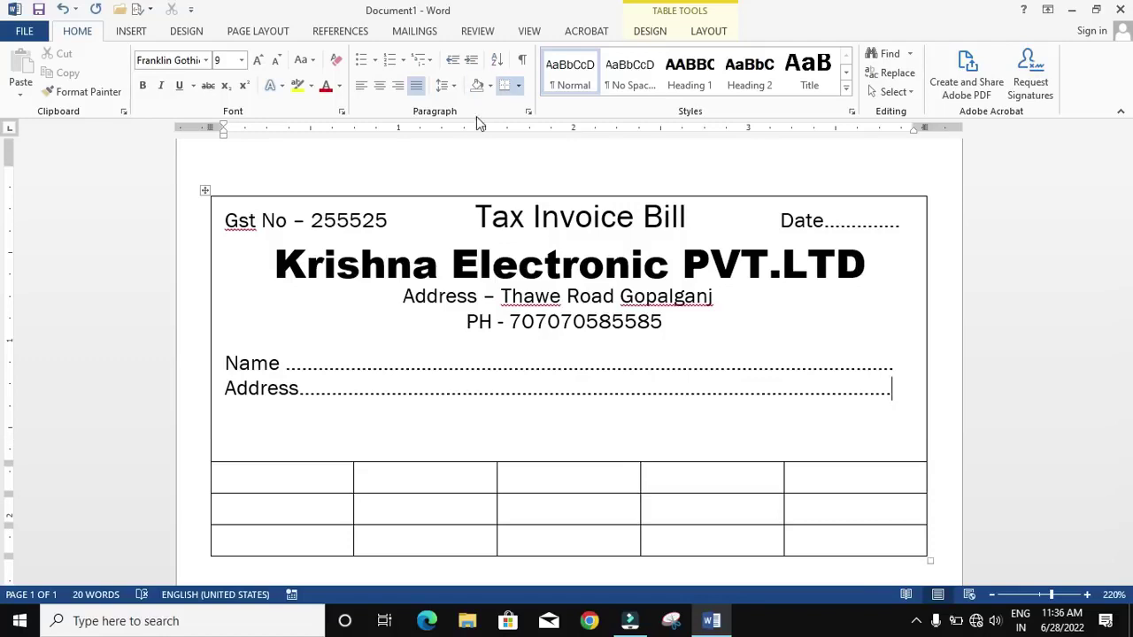
{"action": "key", "text": "Return"}
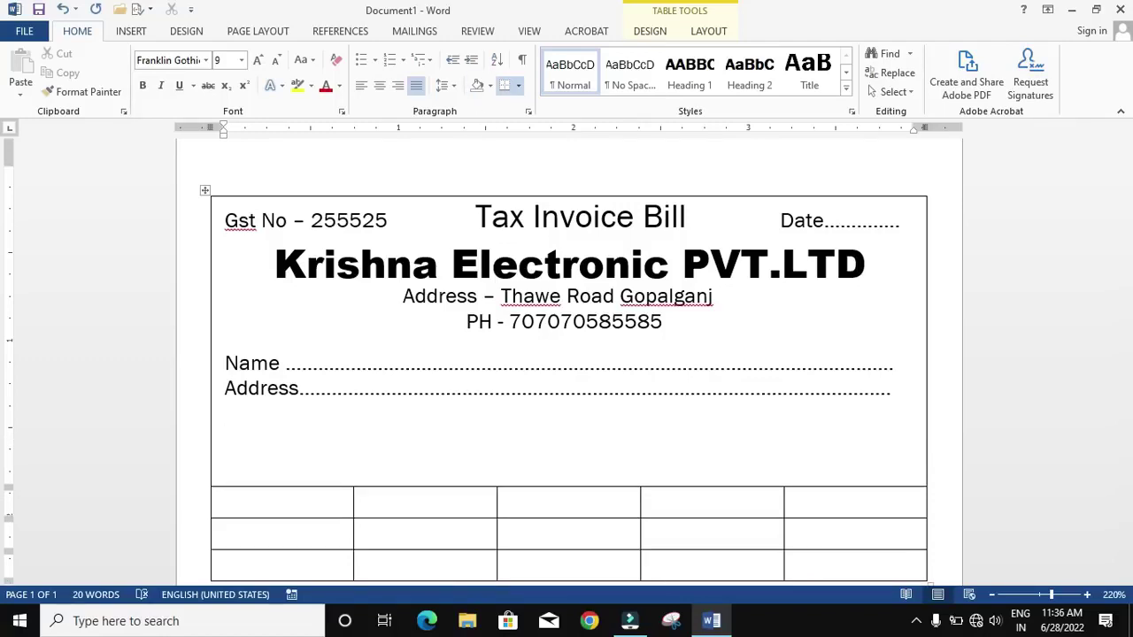
{"action": "type", "text": "Invoice No"}
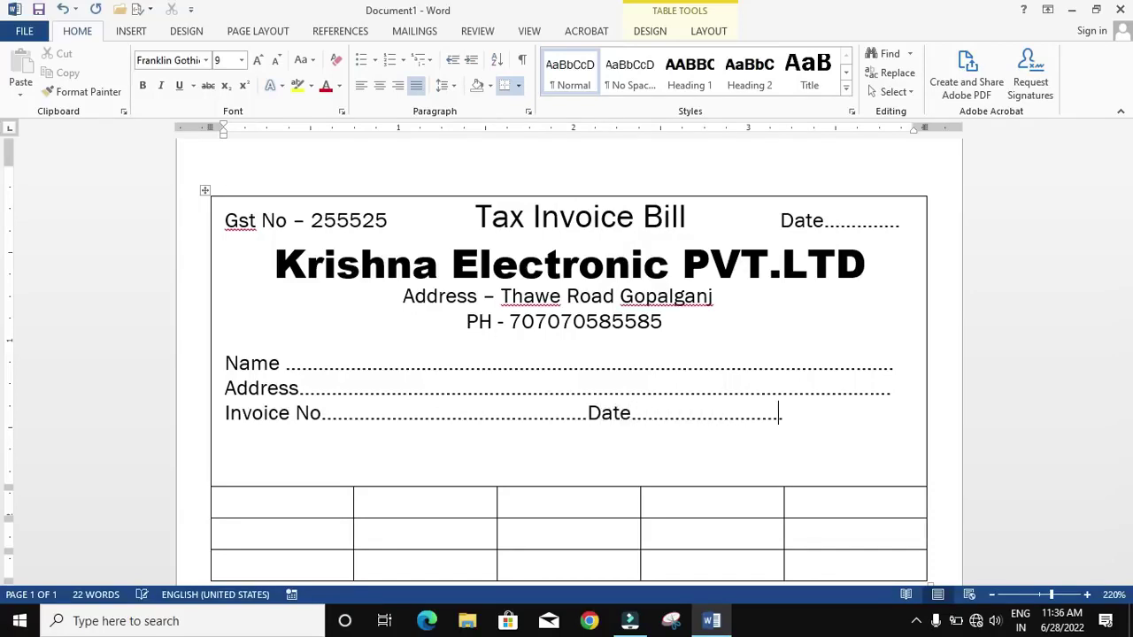
{"action": "type", "text": "......................."}
{"action": "key", "text": "Return"}
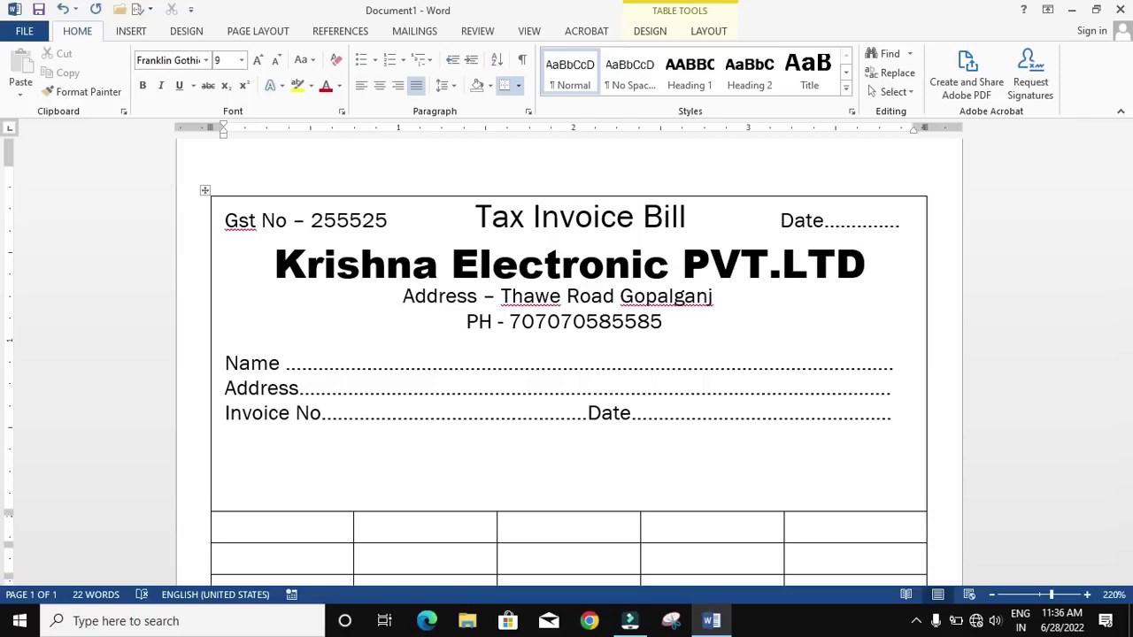
{"action": "type", "text": "Mob ..............................................................................."}
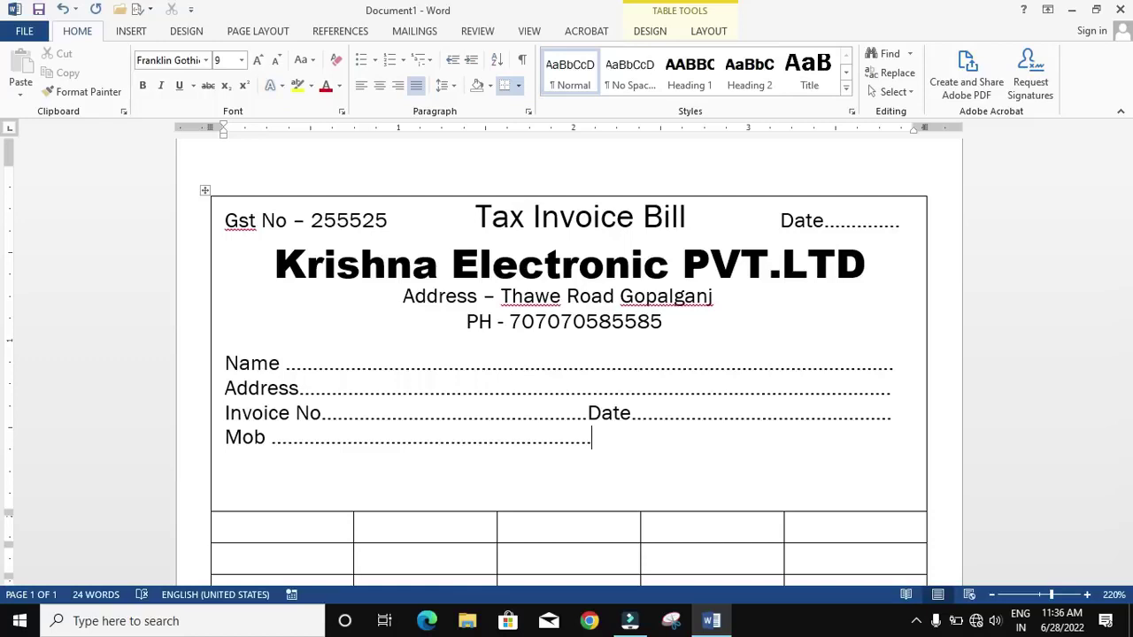
{"action": "type", "text": "Email.........................................................."}
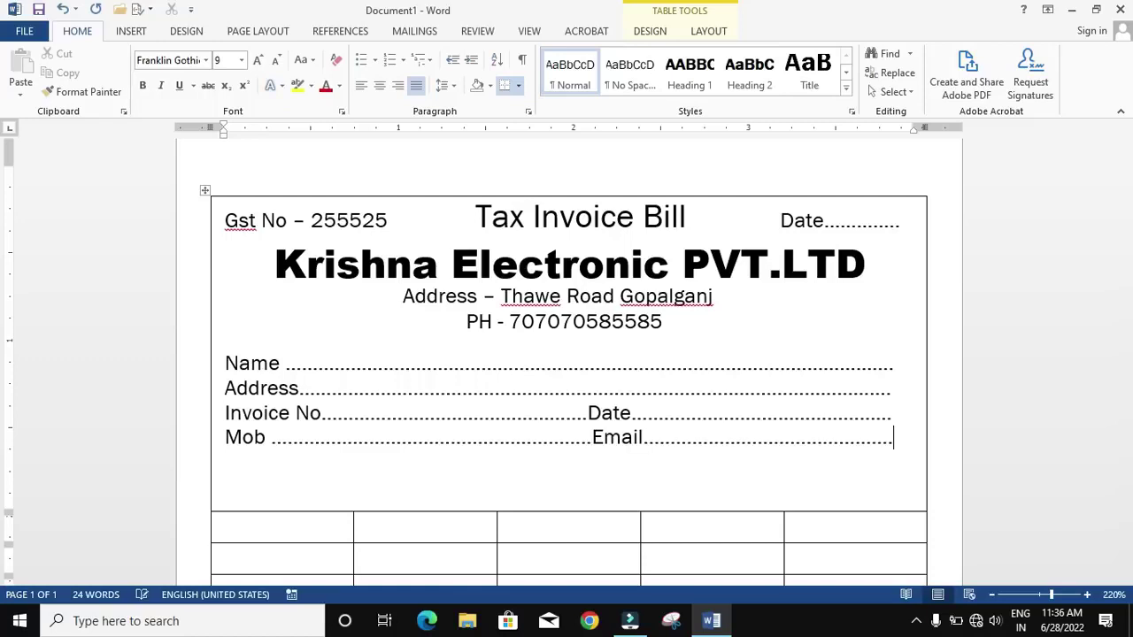
Remove the blank lines above the Name line and above the item table
{"action": "left_click", "coordinate": [226, 363]}
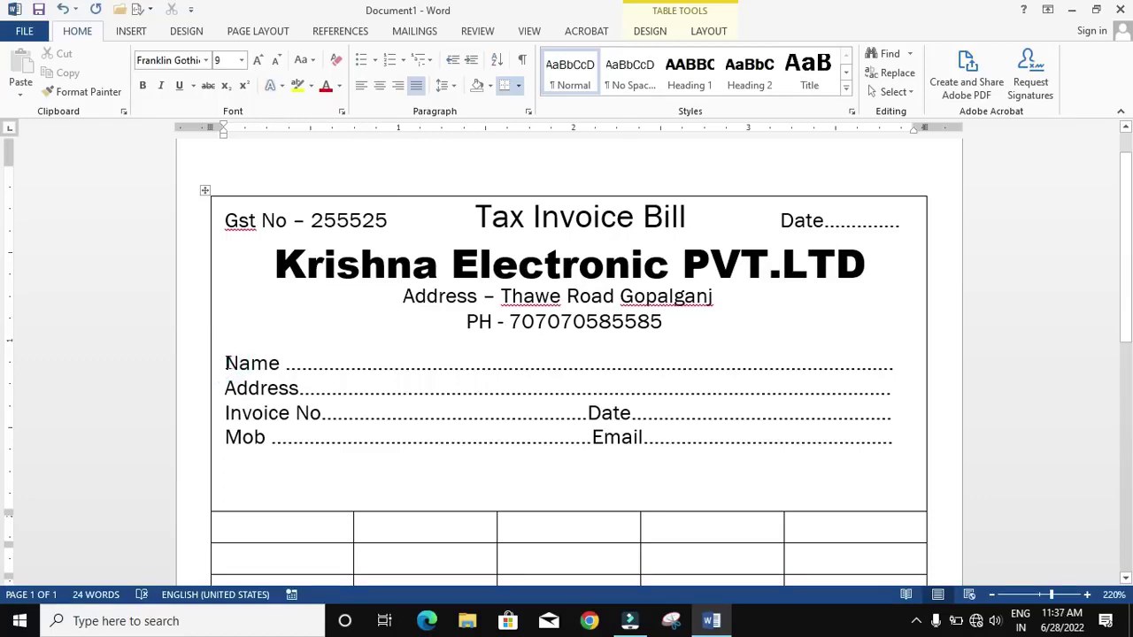
{"action": "key", "text": "BackSpace"}
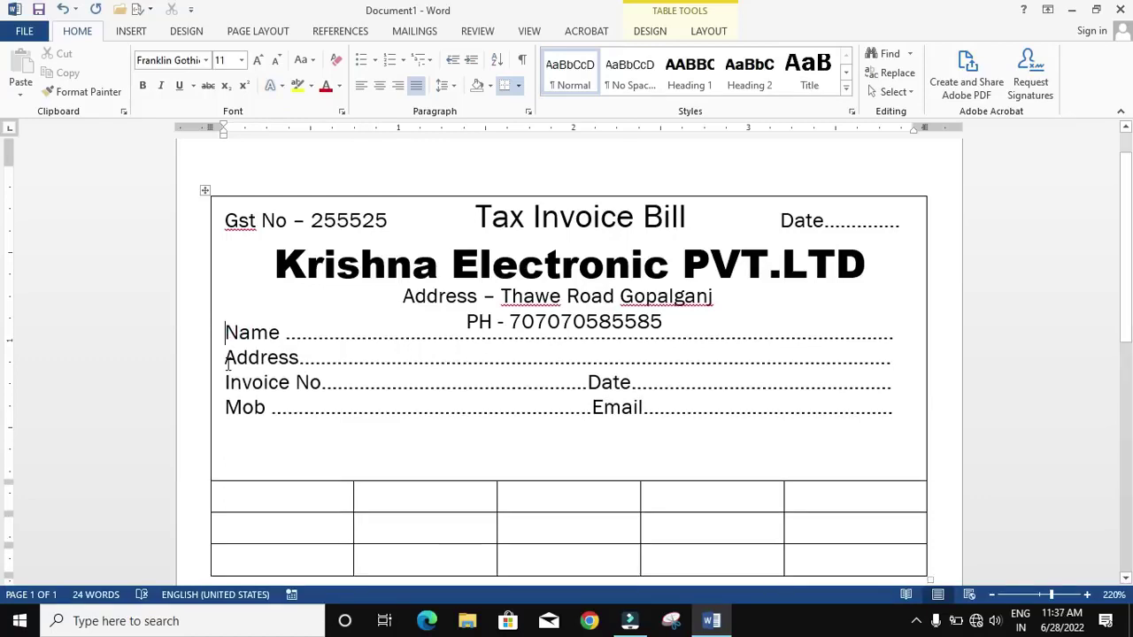
{"action": "scroll", "coordinate": [496, 372], "scroll_direction": "down", "scroll_amount": 5}
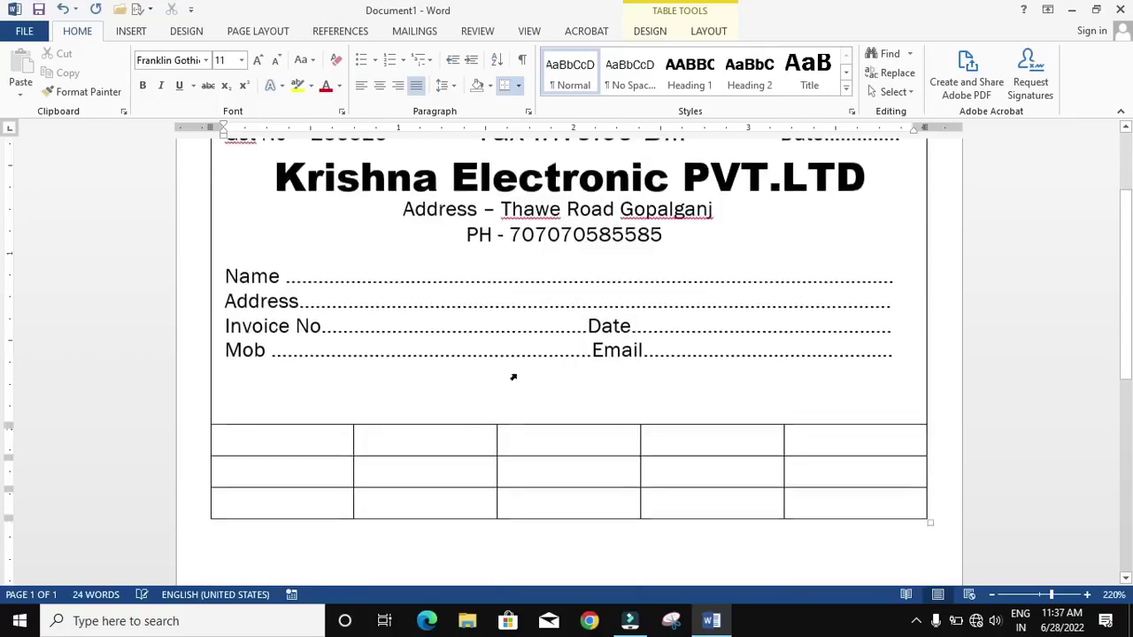
{"action": "scroll", "coordinate": [519, 374], "scroll_direction": "up", "scroll_amount": 5}
{"action": "scroll", "coordinate": [522, 375], "scroll_direction": "down", "scroll_amount": 3, "text": "ctrl"}
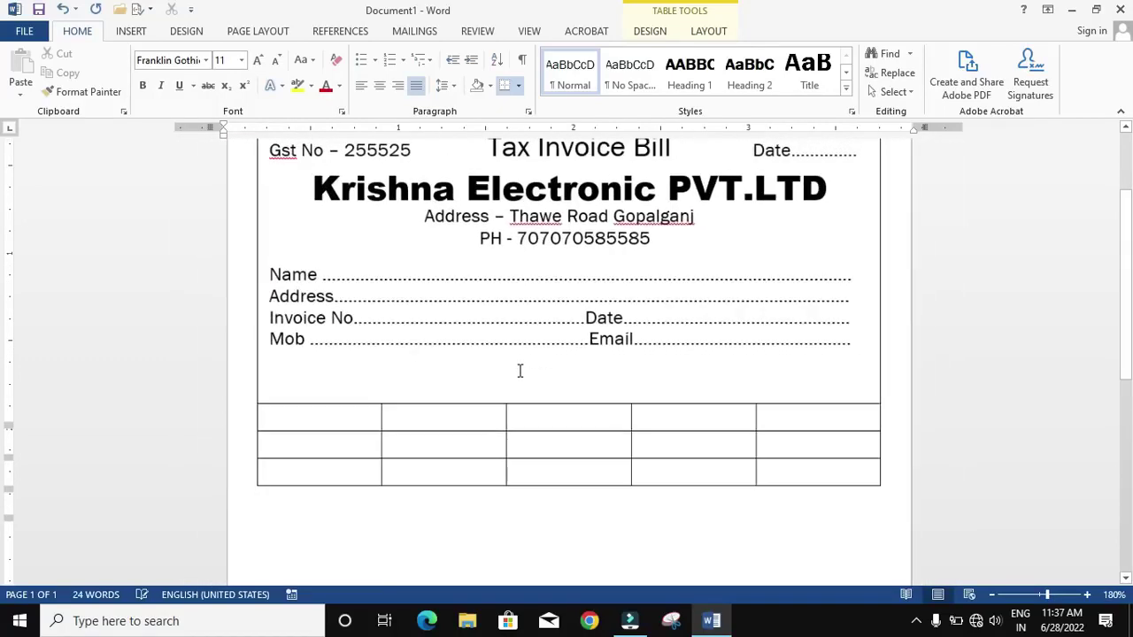
{"action": "scroll", "coordinate": [525, 375], "scroll_direction": "down", "scroll_amount": 3, "text": "ctrl"}
{"action": "scroll", "coordinate": [524, 375], "scroll_direction": "down", "scroll_amount": 2, "text": "ctrl"}
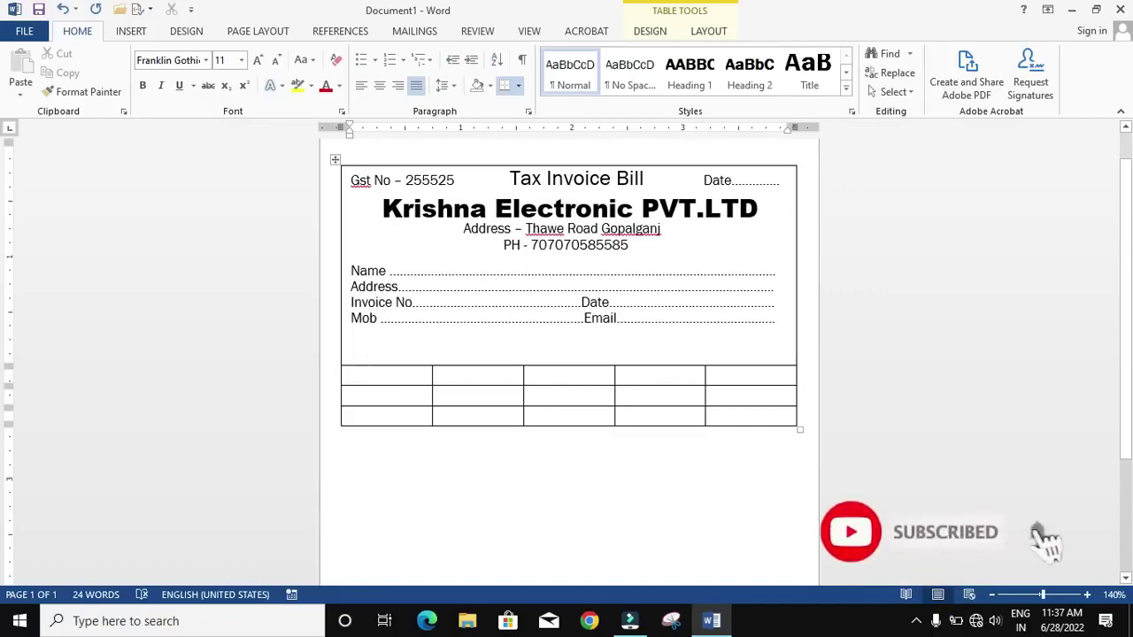
{"action": "key", "text": "BackSpace"}
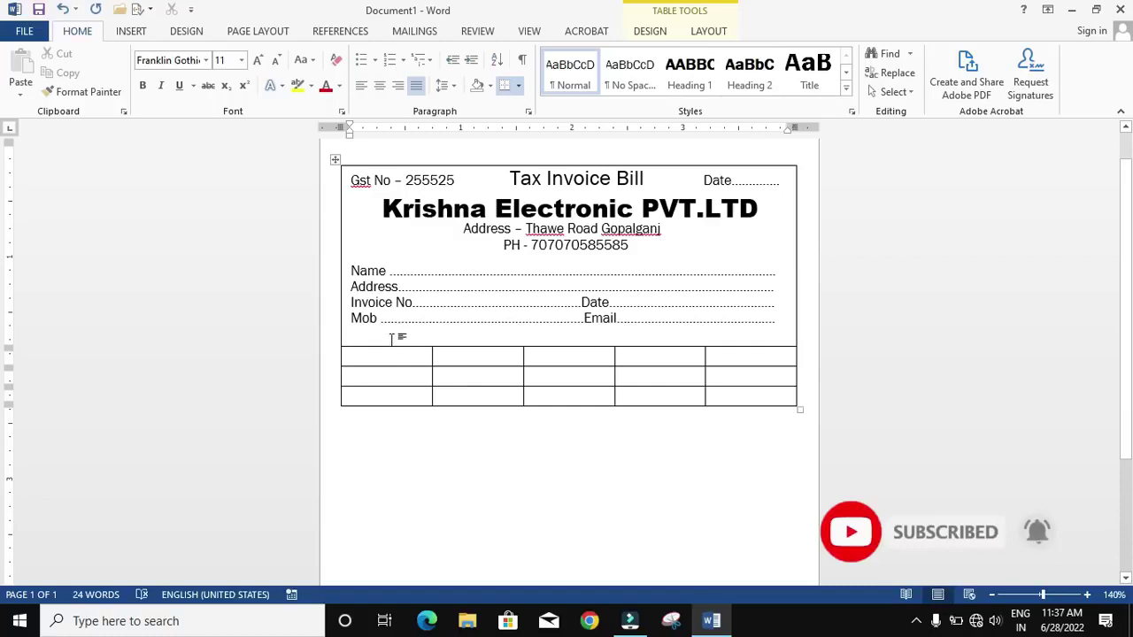
Type S.N., Particulars, Qty, Rate and Amount across the item table's first row
{"action": "left_click", "coordinate": [366, 357]}
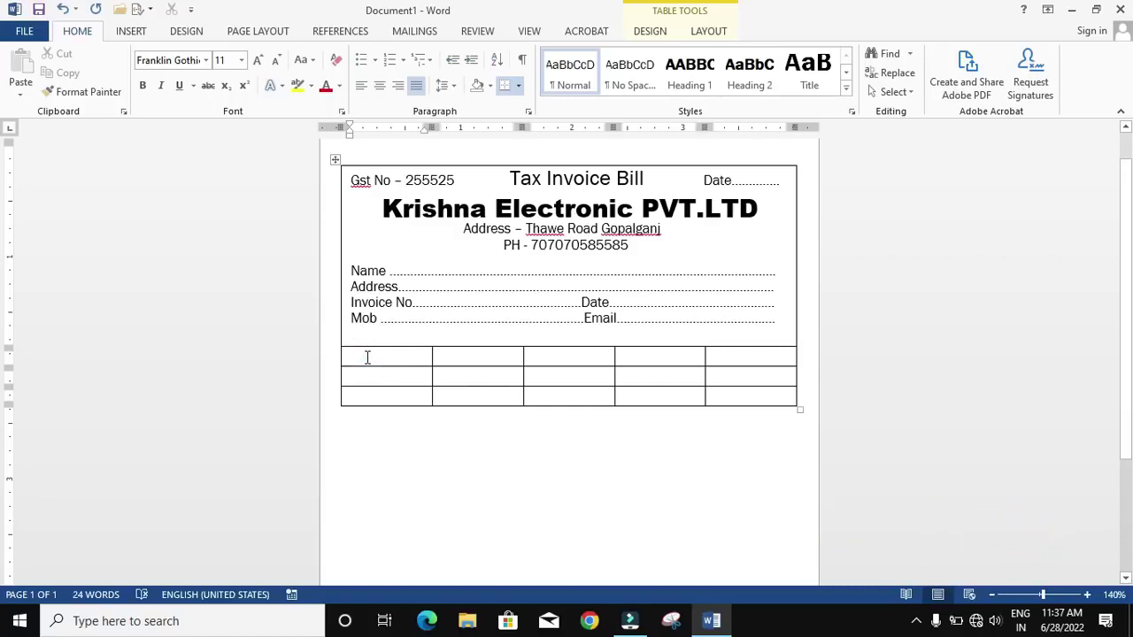
{"action": "type", "text": "S.N."}
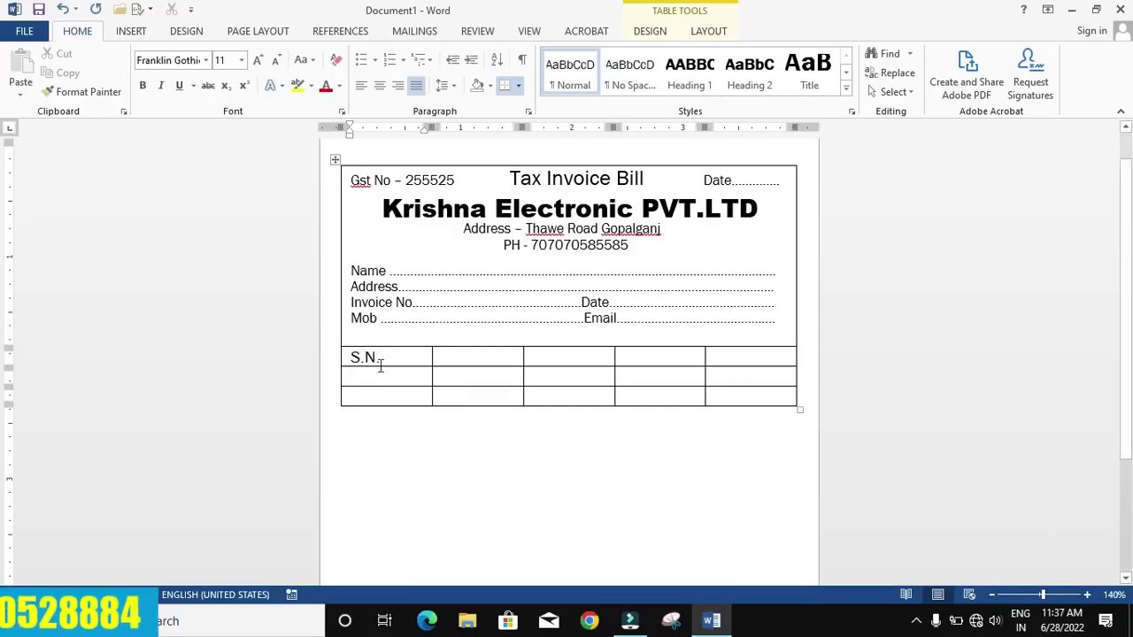
{"action": "left_click", "coordinate": [462, 358]}
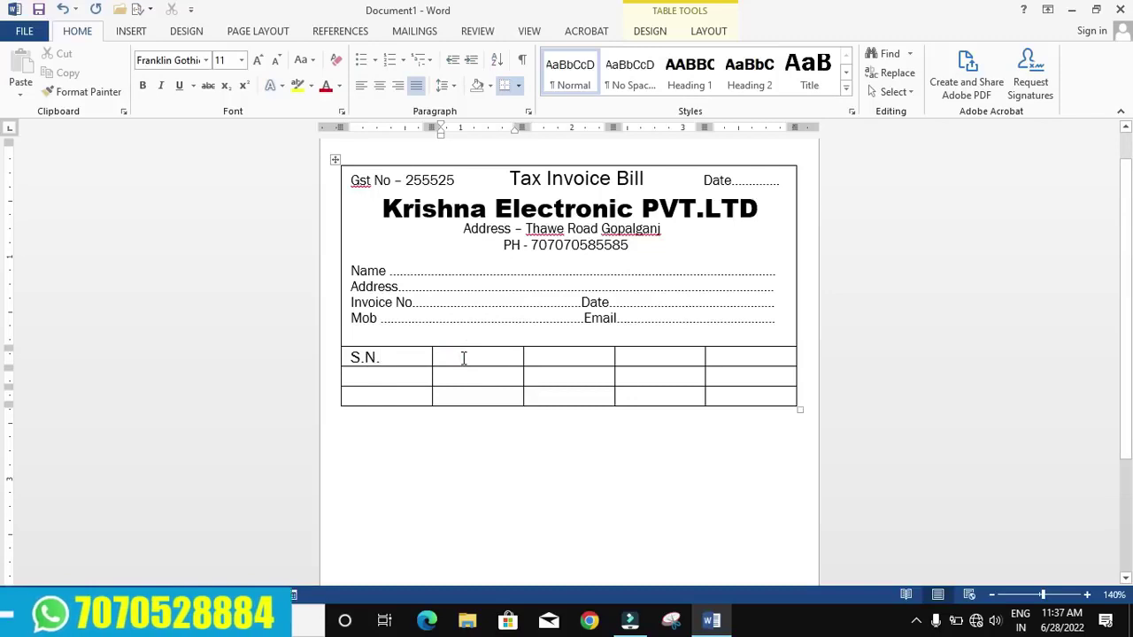
{"action": "type", "text": "Particulars"}
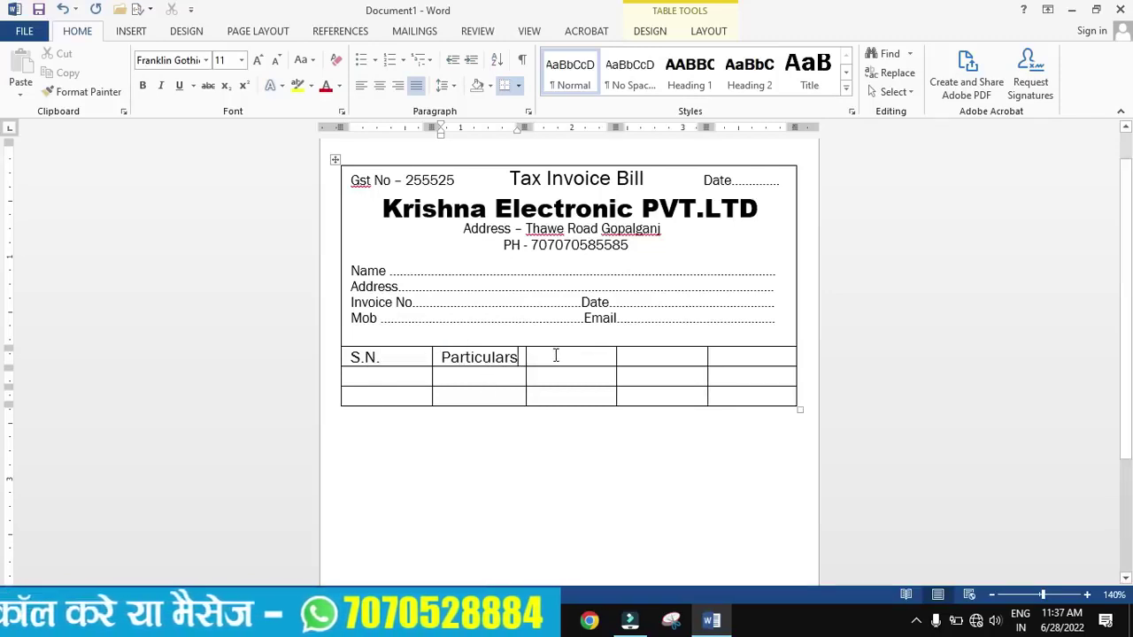
{"action": "key", "text": "Tab"}
{"action": "type", "text": "Qty"}
{"action": "left_click", "coordinate": [670, 357]}
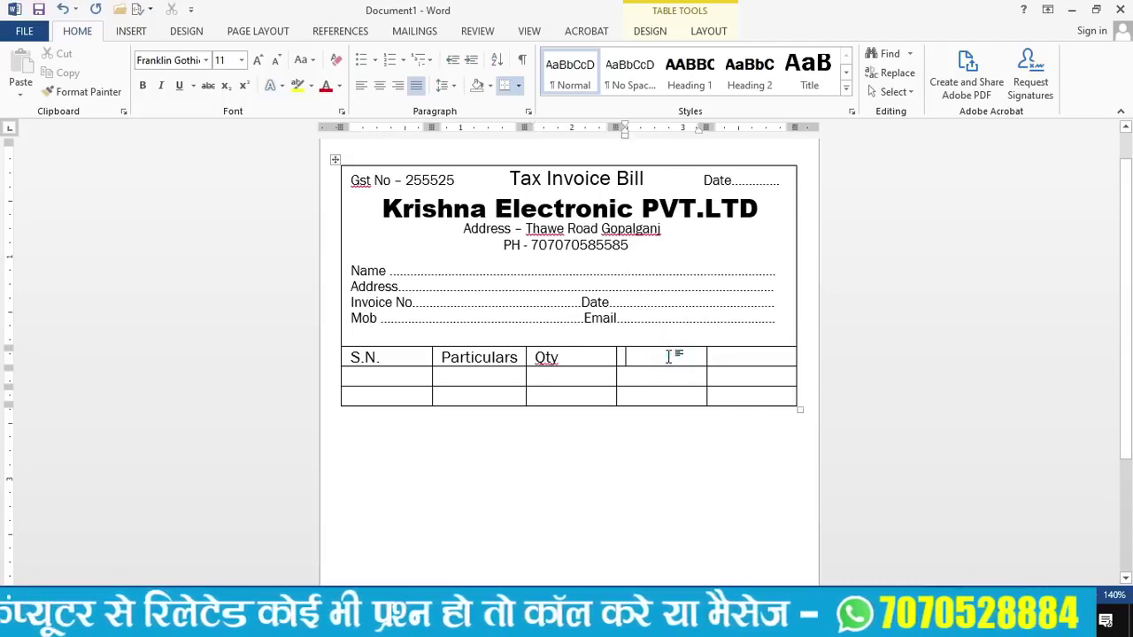
{"action": "type", "text": "Rate"}
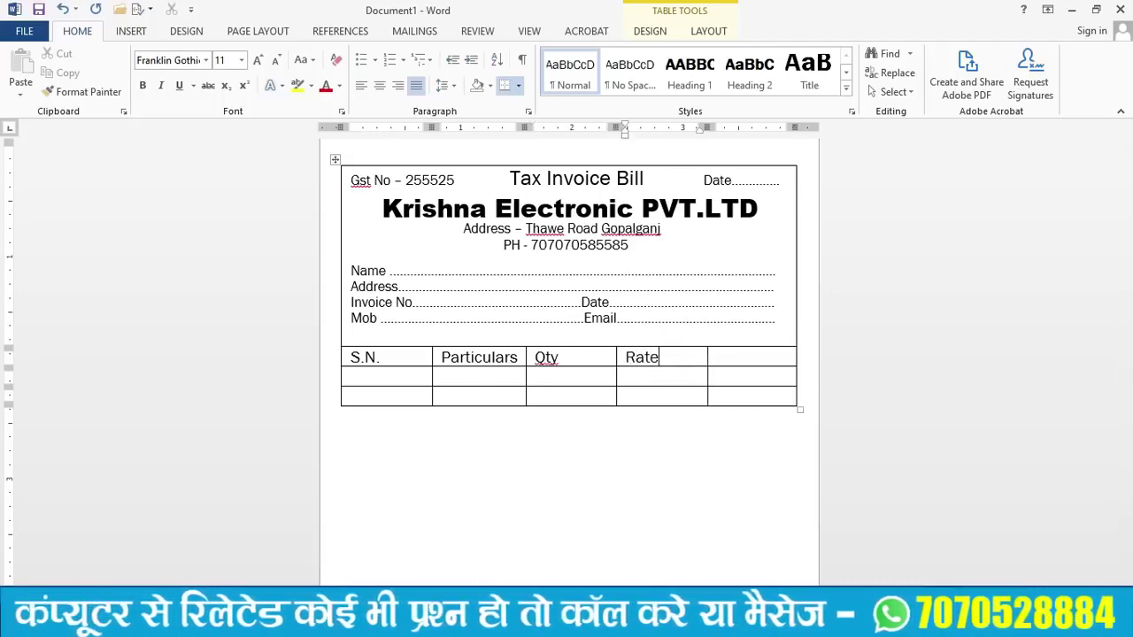
{"action": "left_click", "coordinate": [744, 356]}
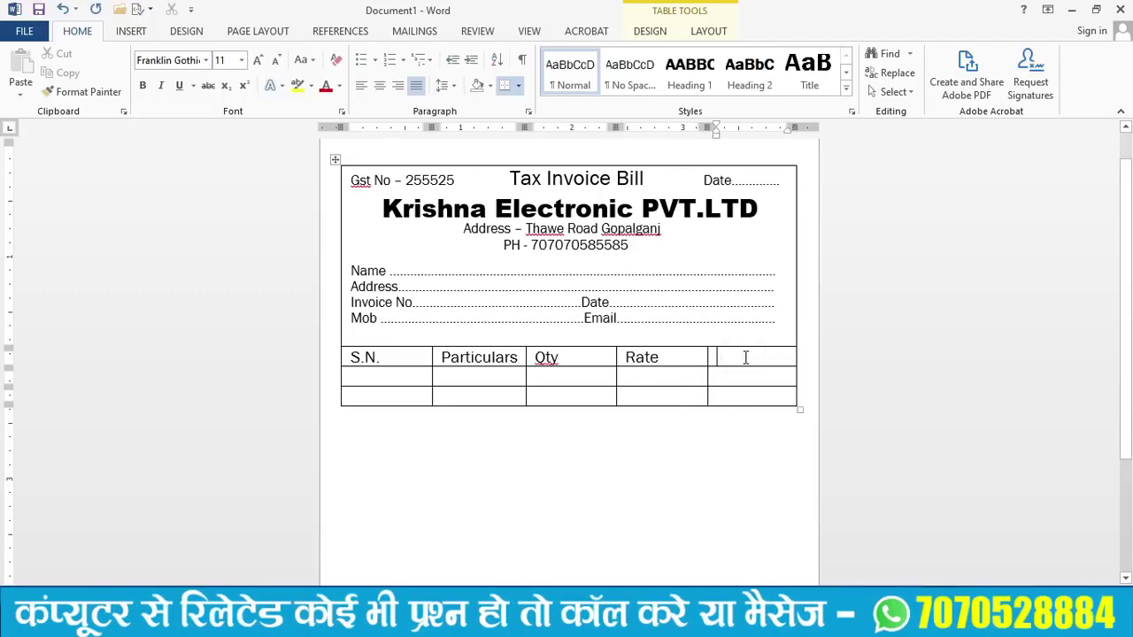
{"action": "type", "text": "Amount"}
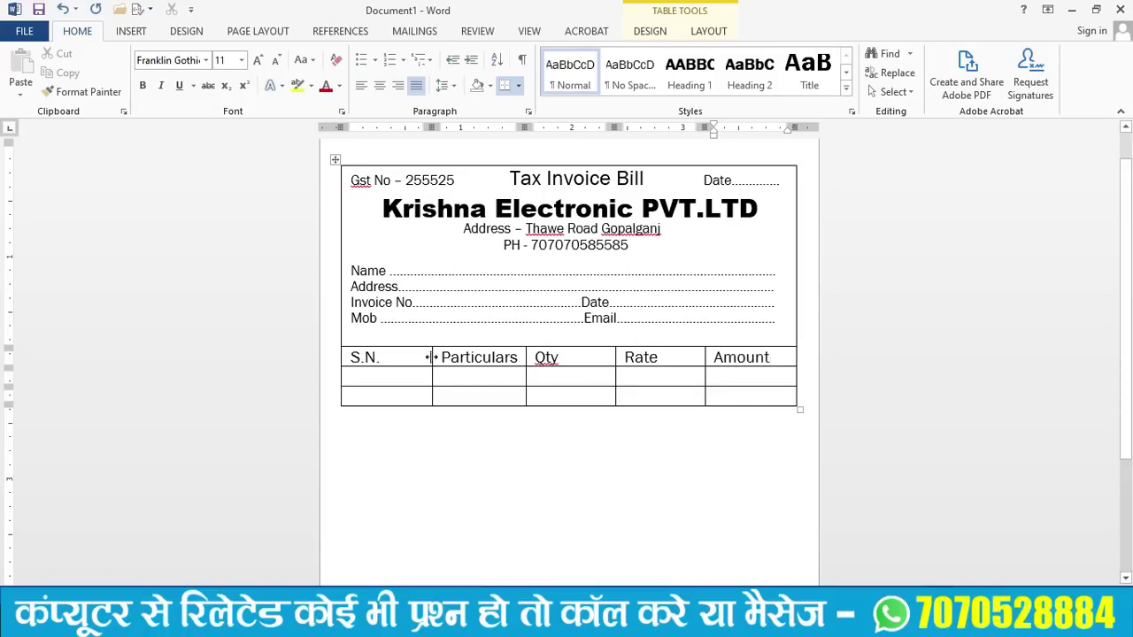
Narrow the S.N. column so the Particulars column gets more width
{"action": "left_click_drag", "start_coordinate": [432, 357], "coordinate": [390, 357]}
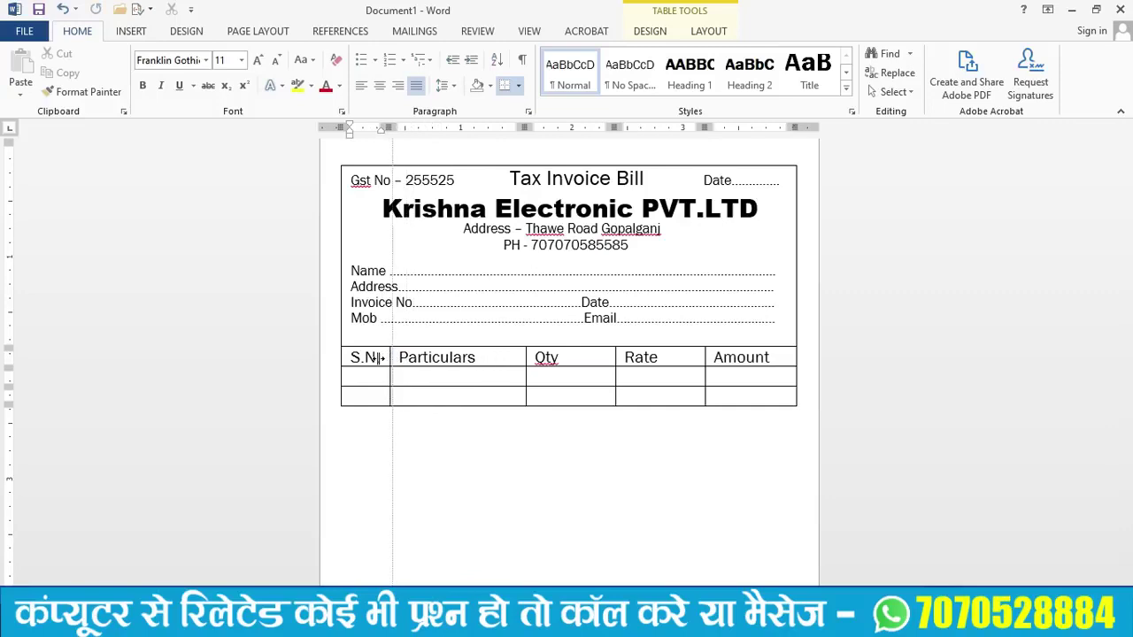
{"action": "left_click_drag", "start_coordinate": [376, 356], "coordinate": [376, 356]}
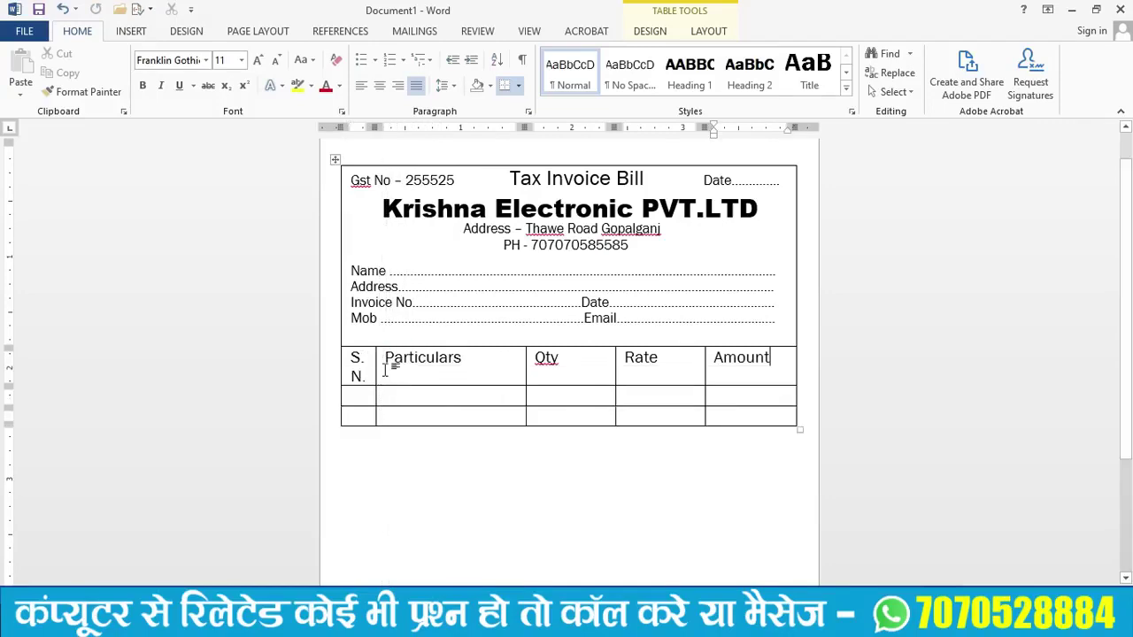
{"action": "scroll", "coordinate": [385, 370], "scroll_direction": "up", "scroll_amount": 6}
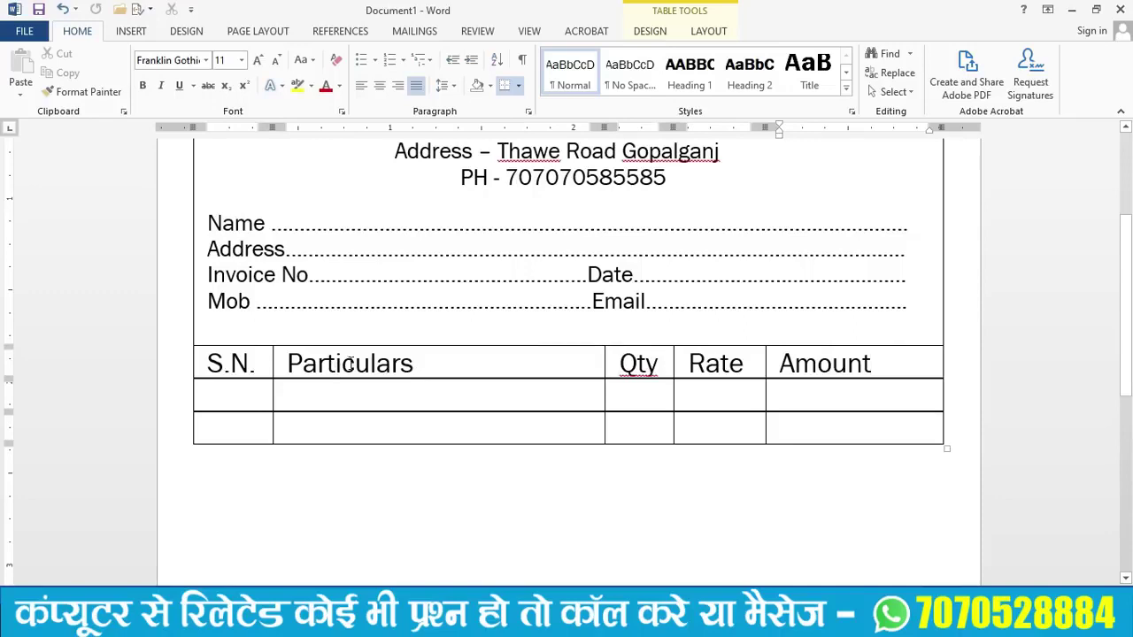
Center all the headings in the table's header row
{"action": "left_click_drag", "start_coordinate": [215, 362], "coordinate": [743, 335]}
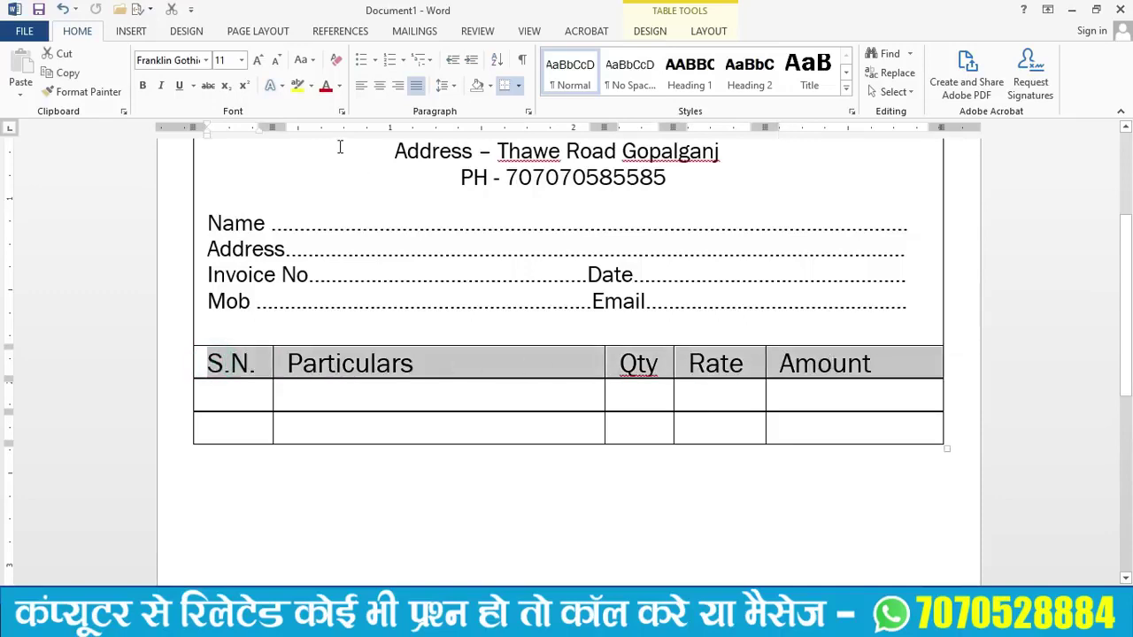
{"action": "left_click", "coordinate": [706, 31]}
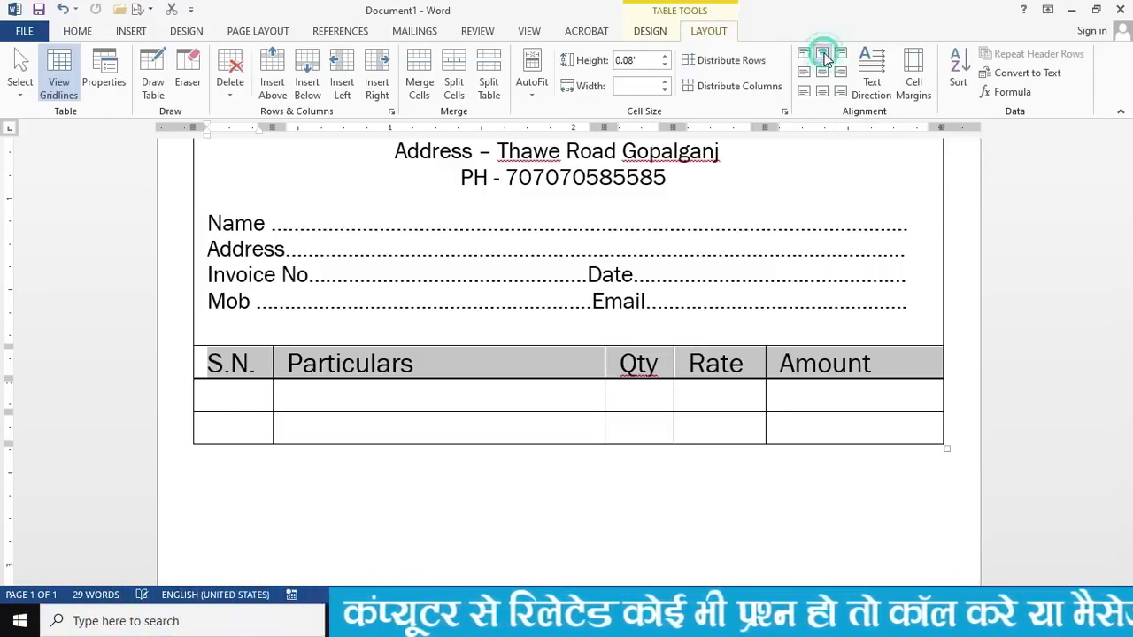
{"action": "left_click", "coordinate": [823, 57]}
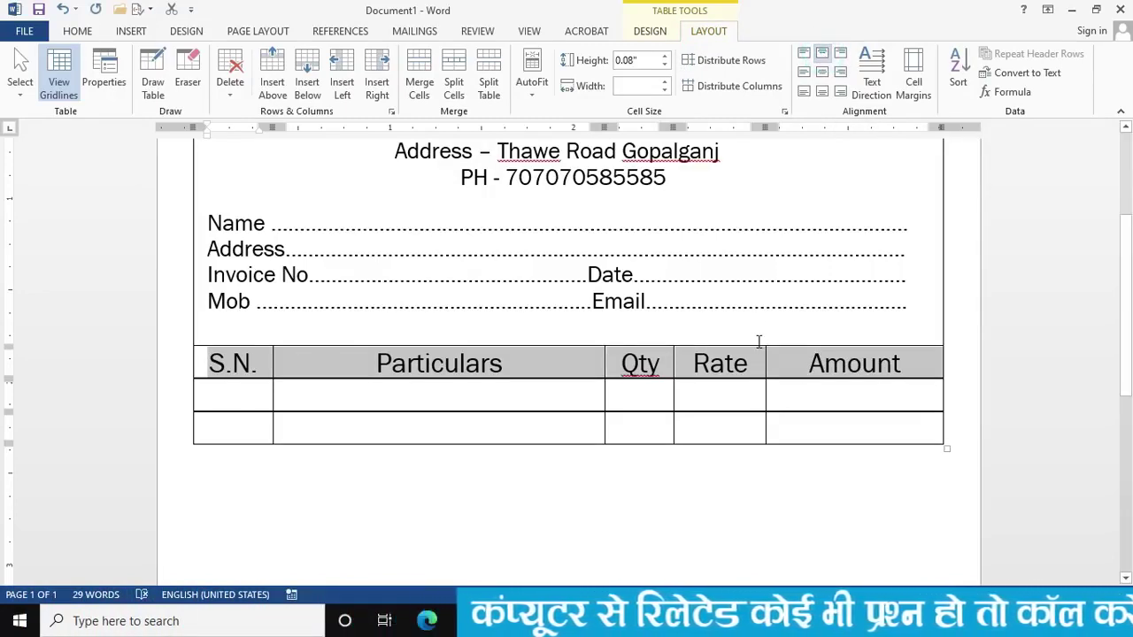
{"action": "scroll", "coordinate": [762, 350], "scroll_direction": "down", "scroll_amount": 5, "text": "ctrl"}
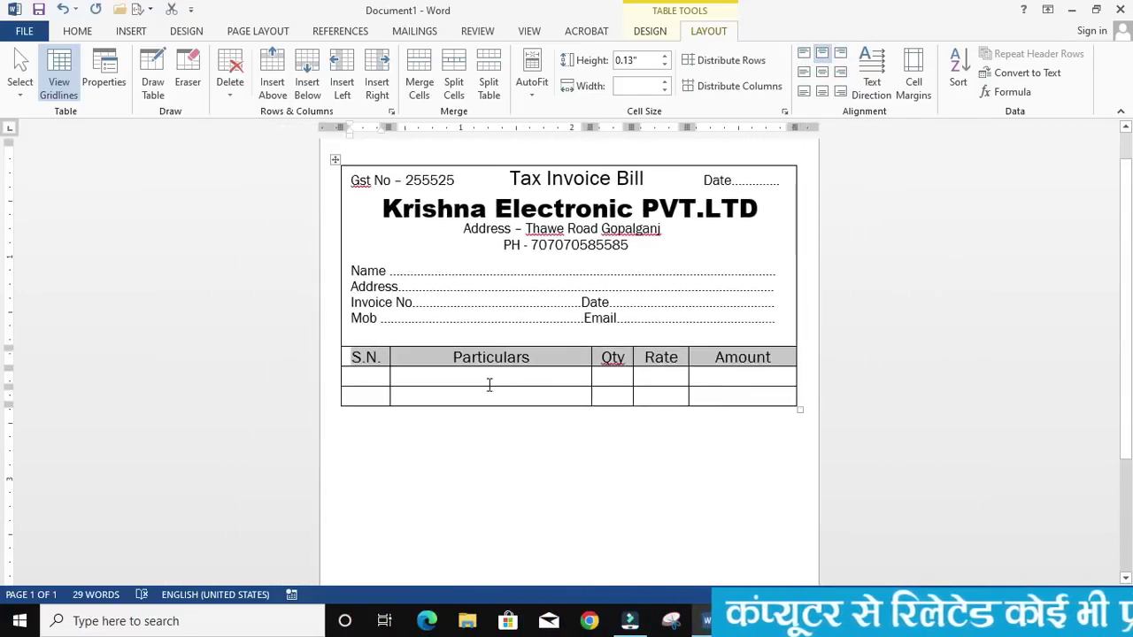
Stretch the first item row tall with blank lines in its Amount cell, then trim it slightly
{"action": "left_click", "coordinate": [491, 379]}
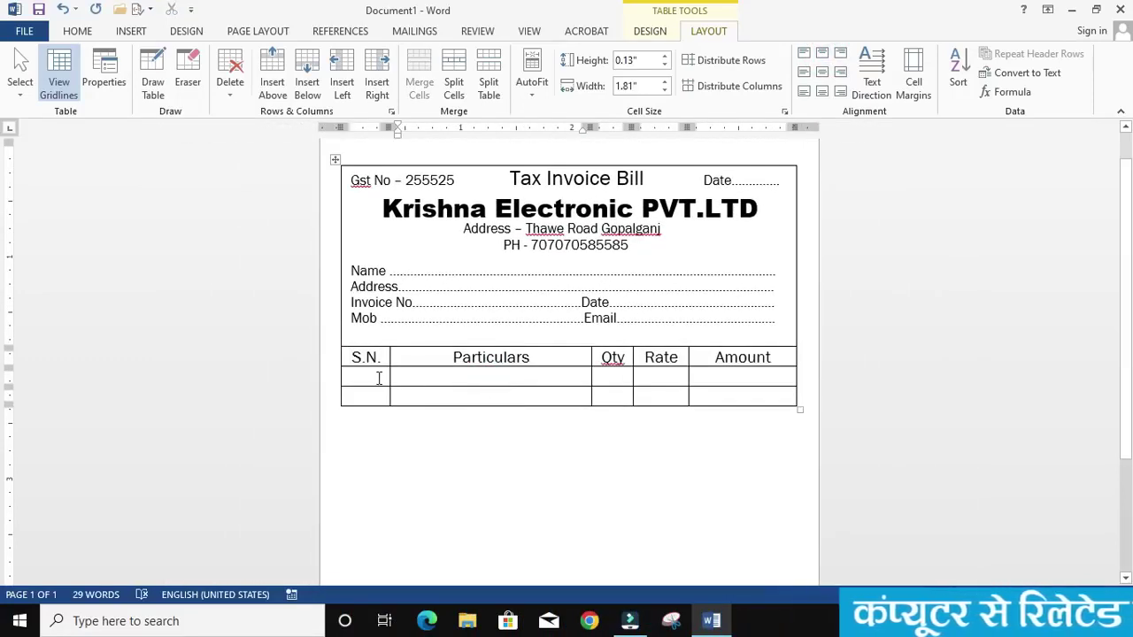
{"action": "left_click_drag", "start_coordinate": [373, 377], "coordinate": [711, 379]}
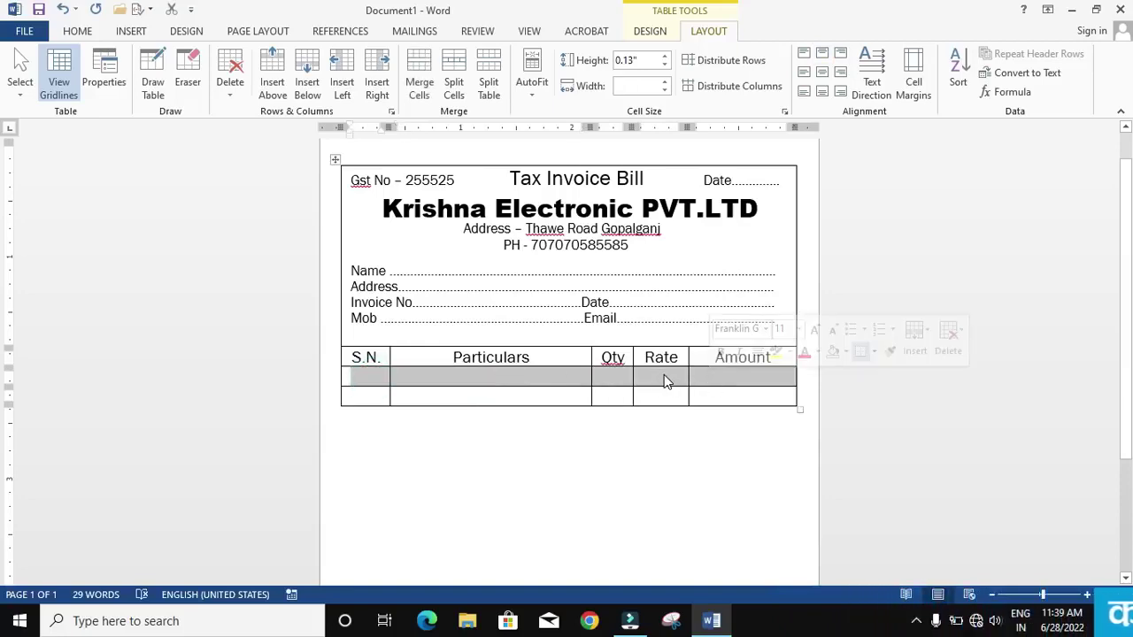
{"action": "left_click", "coordinate": [552, 378]}
{"action": "left_click", "coordinate": [735, 378]}
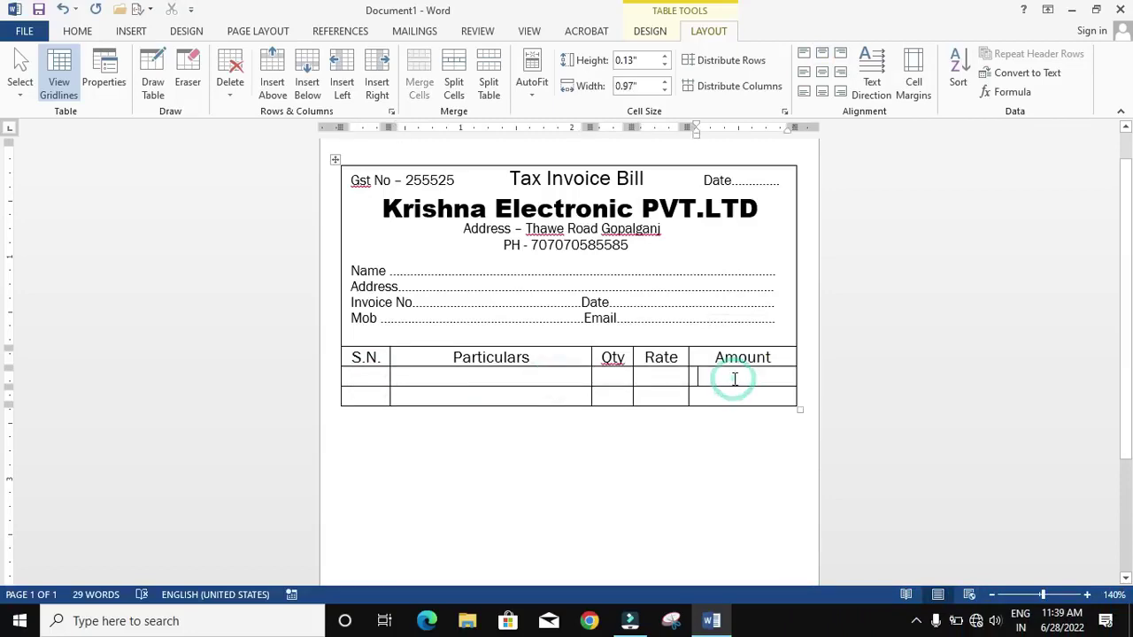
{"action": "key", "text": "Return"}
{"action": "key", "text": "Return"}
{"action": "key", "text": "Return"}
{"action": "key", "text": "Return"}
{"action": "key", "text": "Return"}
{"action": "key", "text": "Return"}
{"action": "key", "text": "Return"}
{"action": "key", "text": "Return"}
{"action": "key", "text": "Return"}
{"action": "key", "text": "Return"}
{"action": "key", "text": "Return"}
{"action": "key", "text": "Return"}
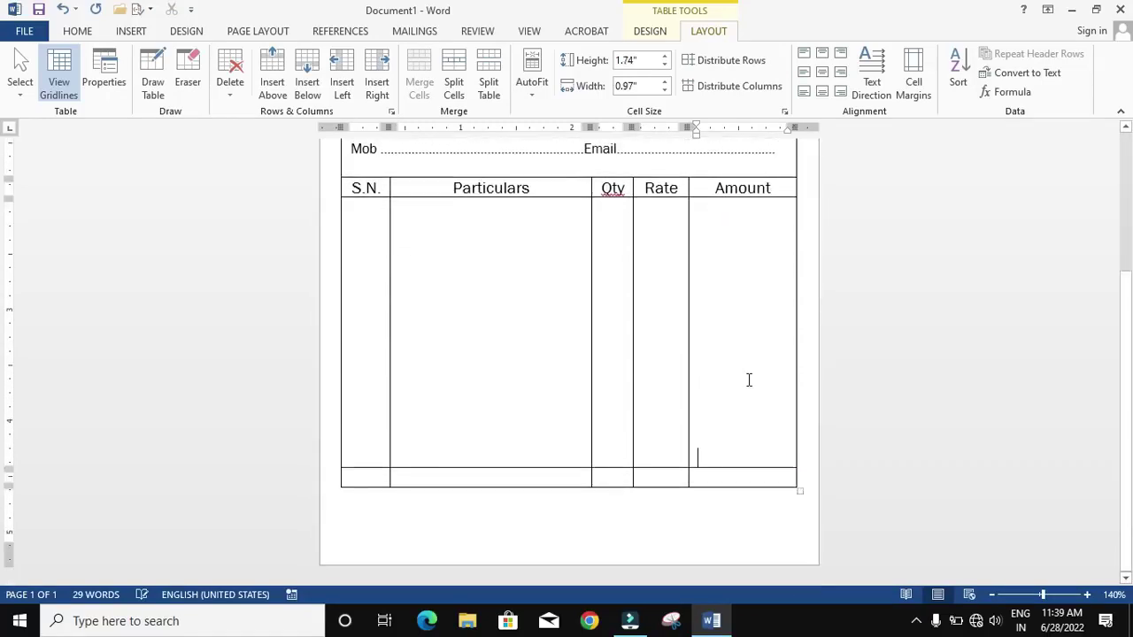
{"action": "key", "text": "BackSpace"}
{"action": "key", "text": "BackSpace"}
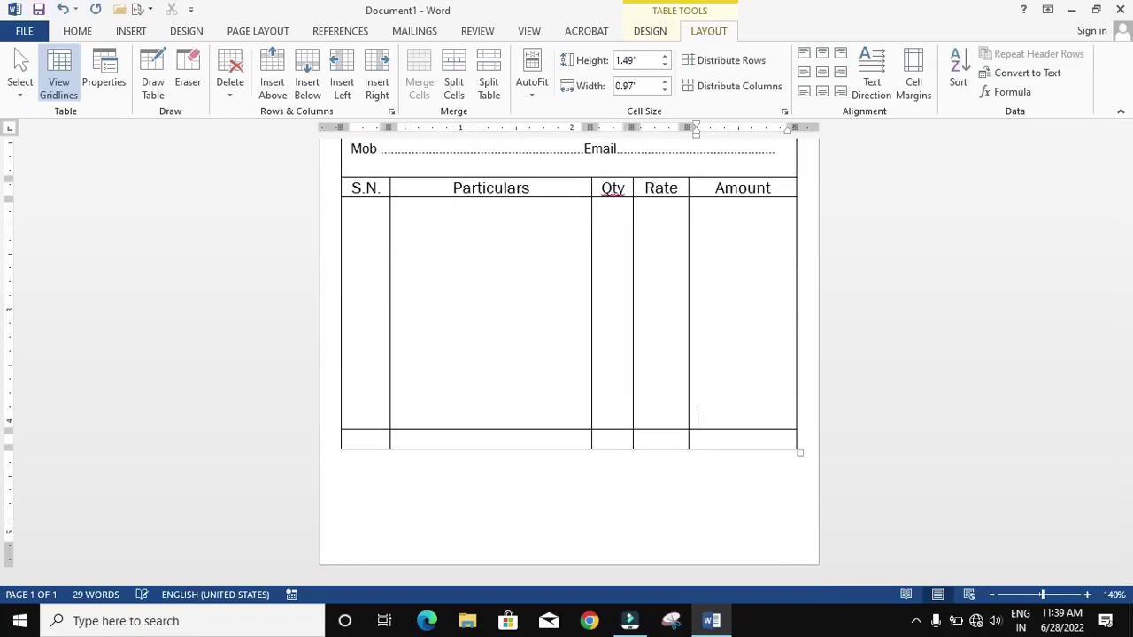
{"action": "key", "text": "BackSpace"}
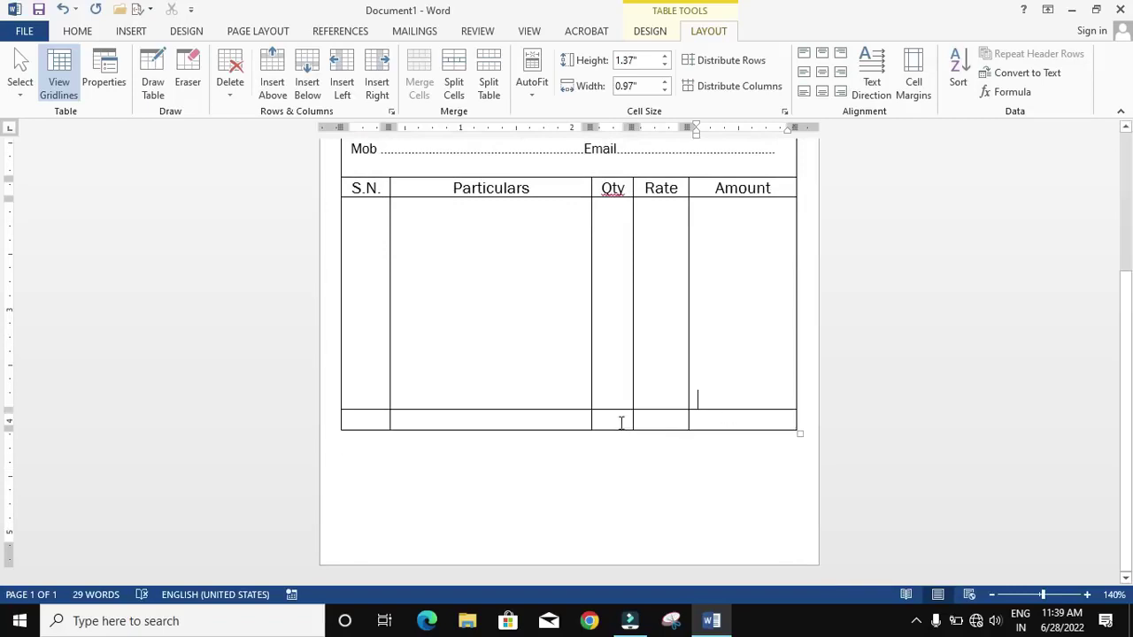
Label the bottom row's Rate cell Total and add a new row beneath it
{"action": "left_click", "coordinate": [547, 422]}
{"action": "left_click", "coordinate": [646, 419]}
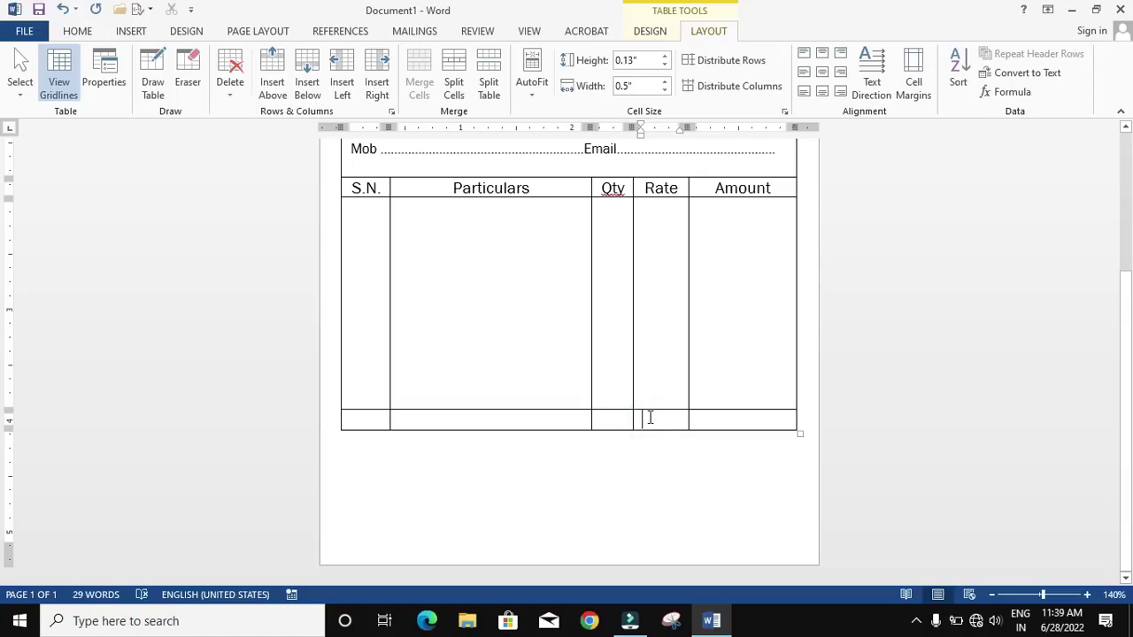
{"action": "type", "text": "Total"}
{"action": "key", "text": "Tab"}
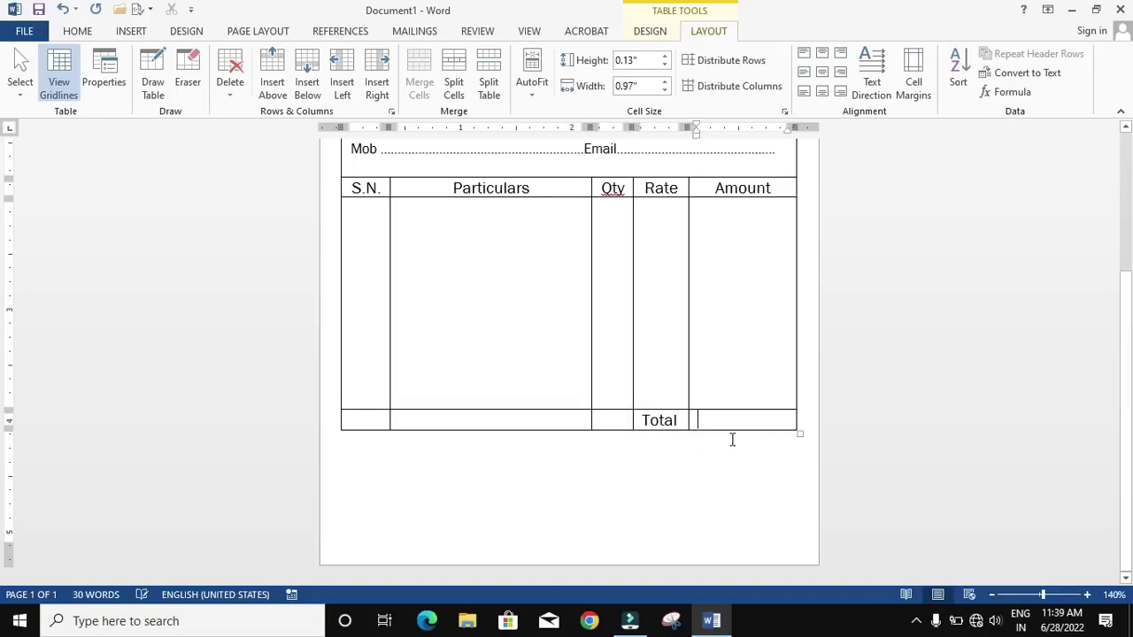
{"action": "key", "text": "Tab"}
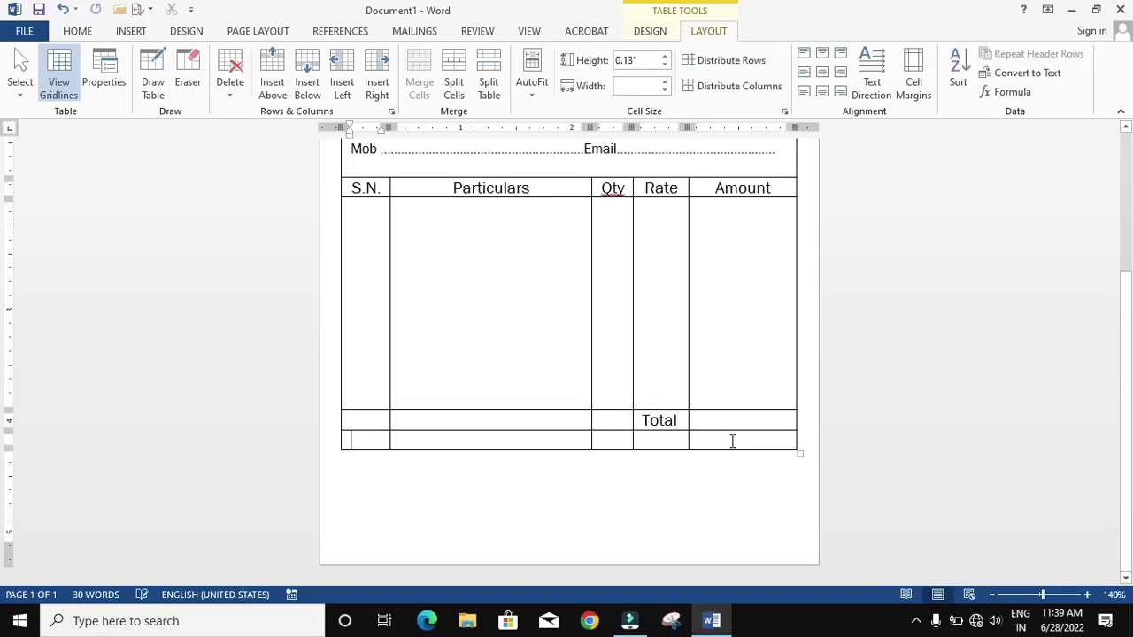
Label the next Rate cells Dis and GST, adding another row below GST
{"action": "left_click", "coordinate": [665, 444]}
{"action": "type", "text": "Dis"}
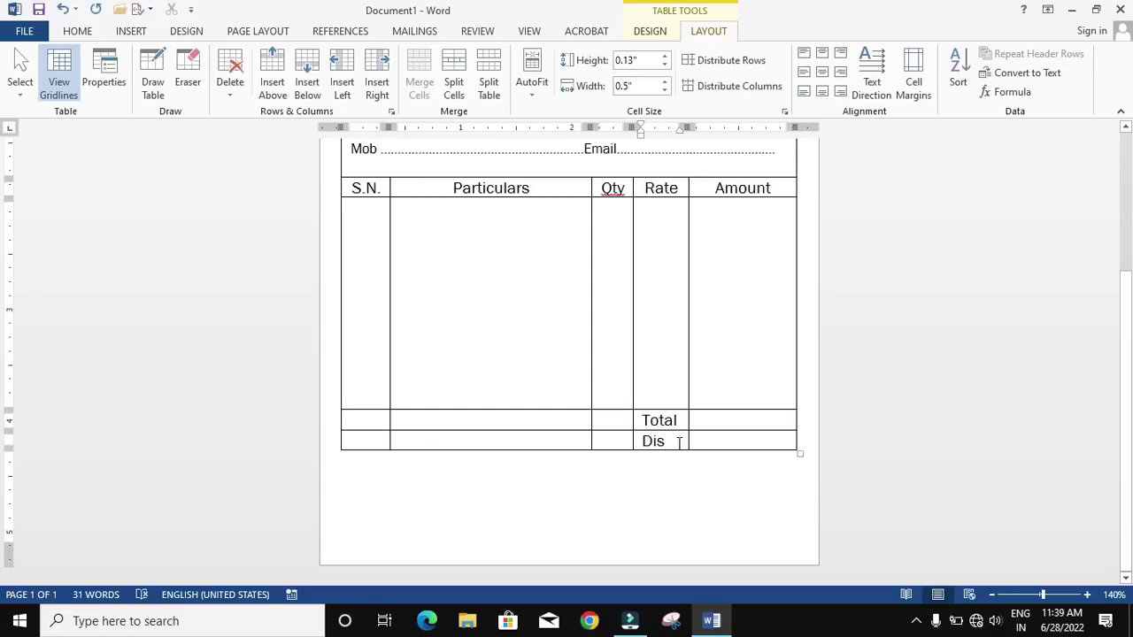
{"action": "key", "text": "Tab"}
{"action": "key", "text": "Tab"}
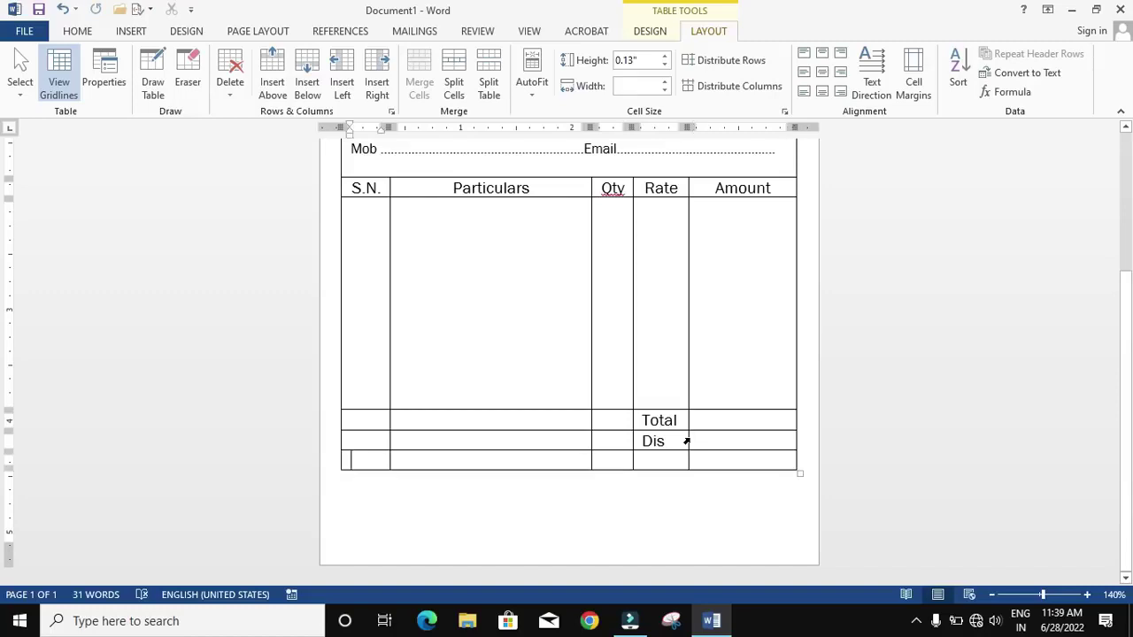
{"action": "left_click", "coordinate": [663, 460]}
{"action": "type", "text": "GST"}
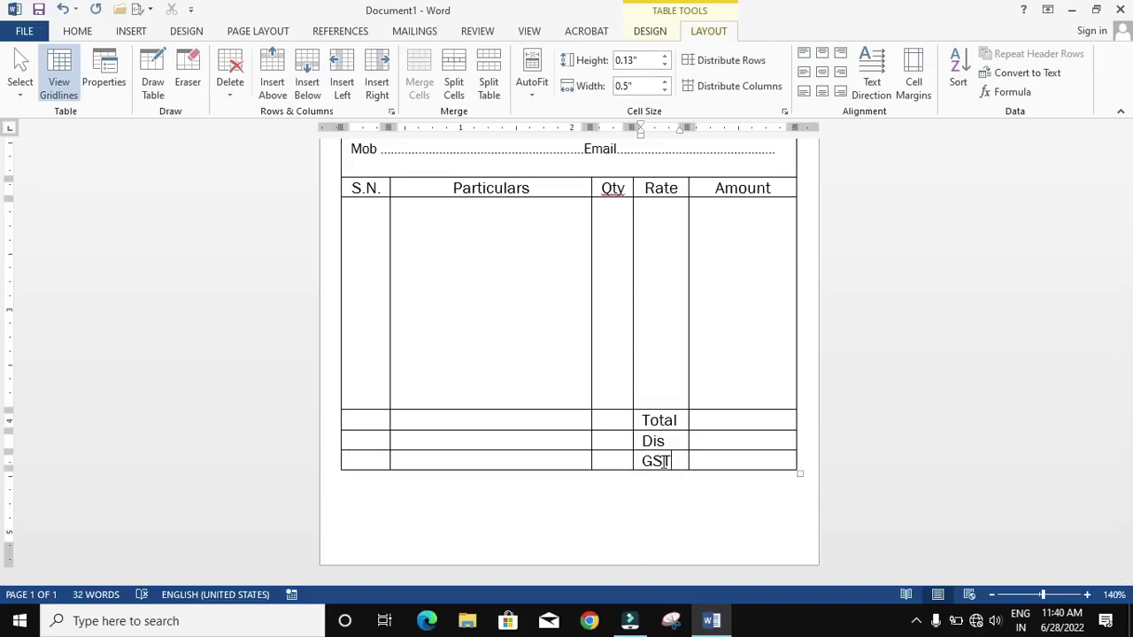
{"action": "left_click", "coordinate": [728, 463]}
{"action": "key", "text": "Tab"}
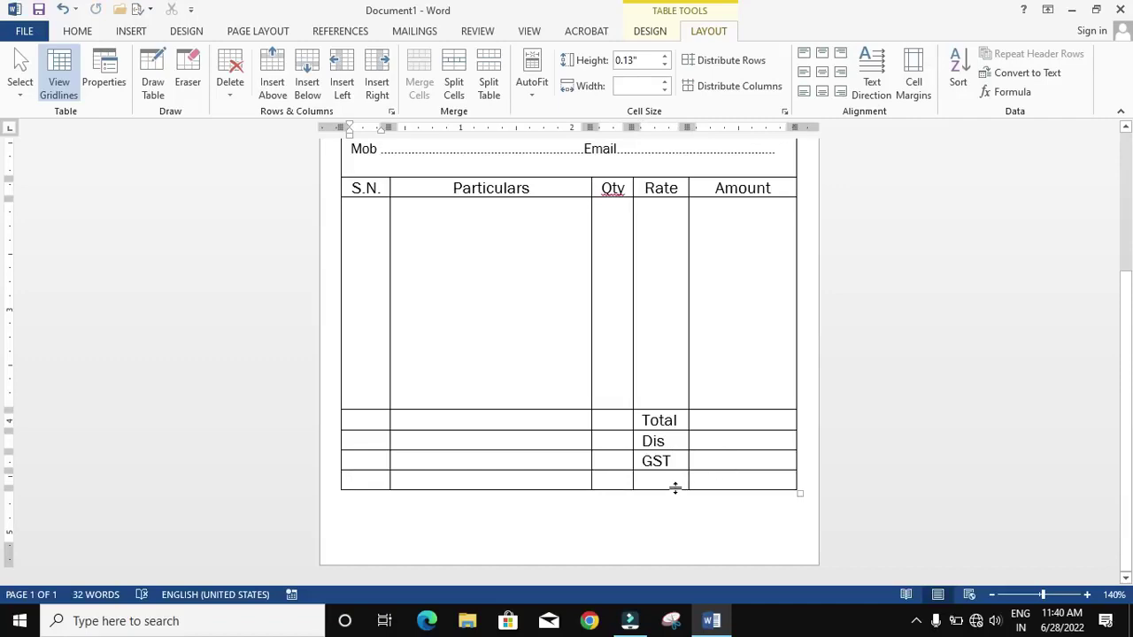
{"action": "left_click", "coordinate": [670, 482]}
Turn the new Rate cell's text into Total enlarged to 12 point
{"action": "type", "text": "Sub Total"}
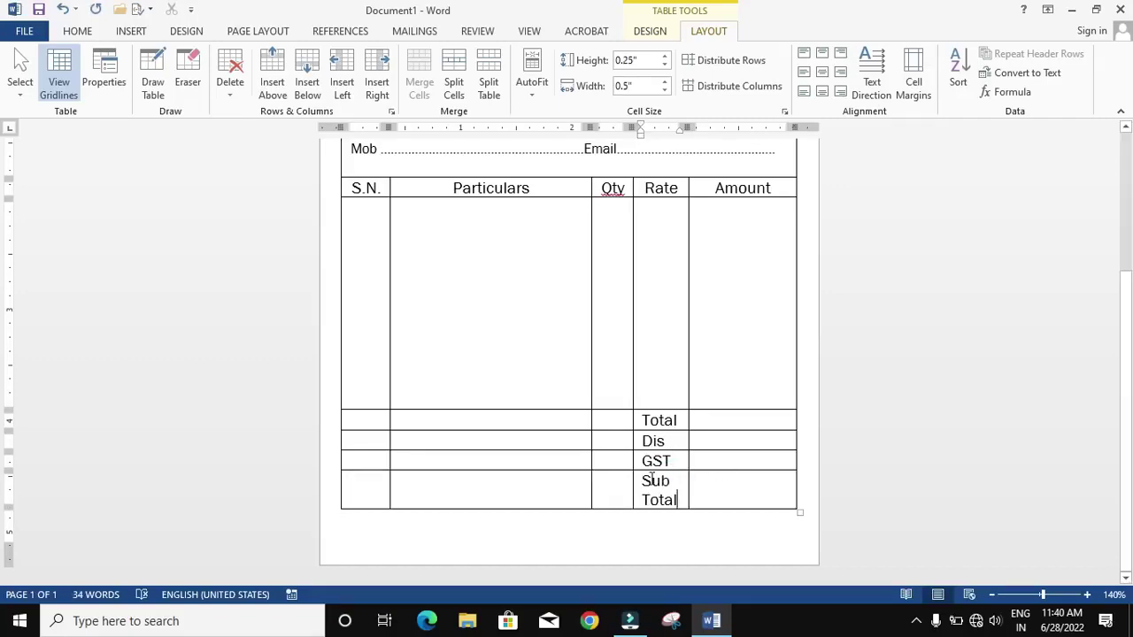
{"action": "triple_click", "coordinate": [645, 481]}
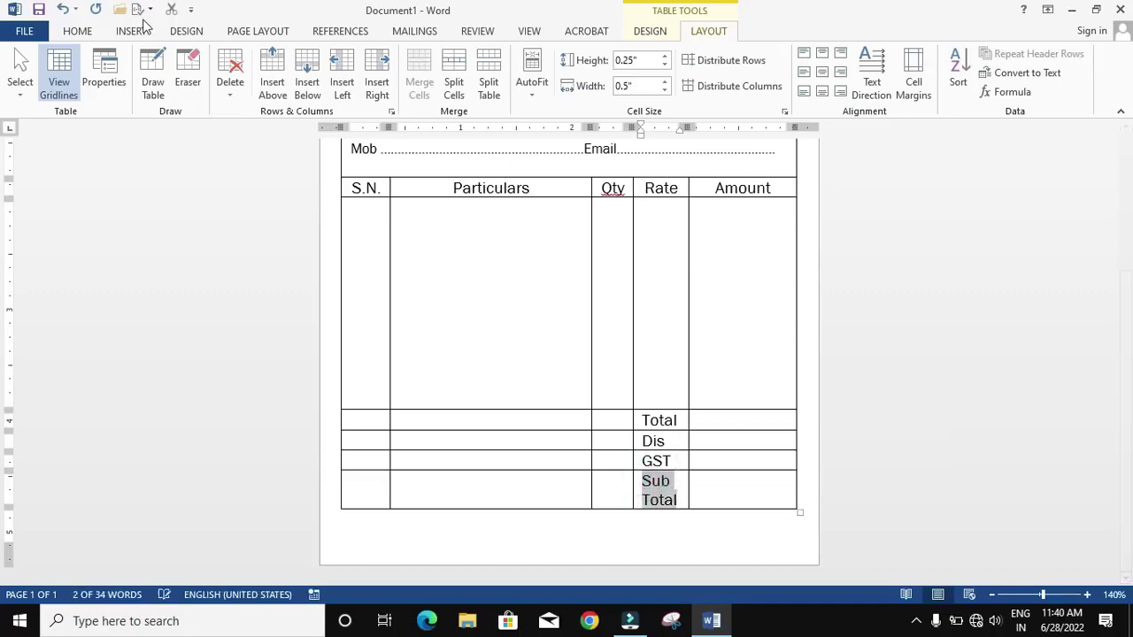
{"action": "left_click", "coordinate": [77, 31]}
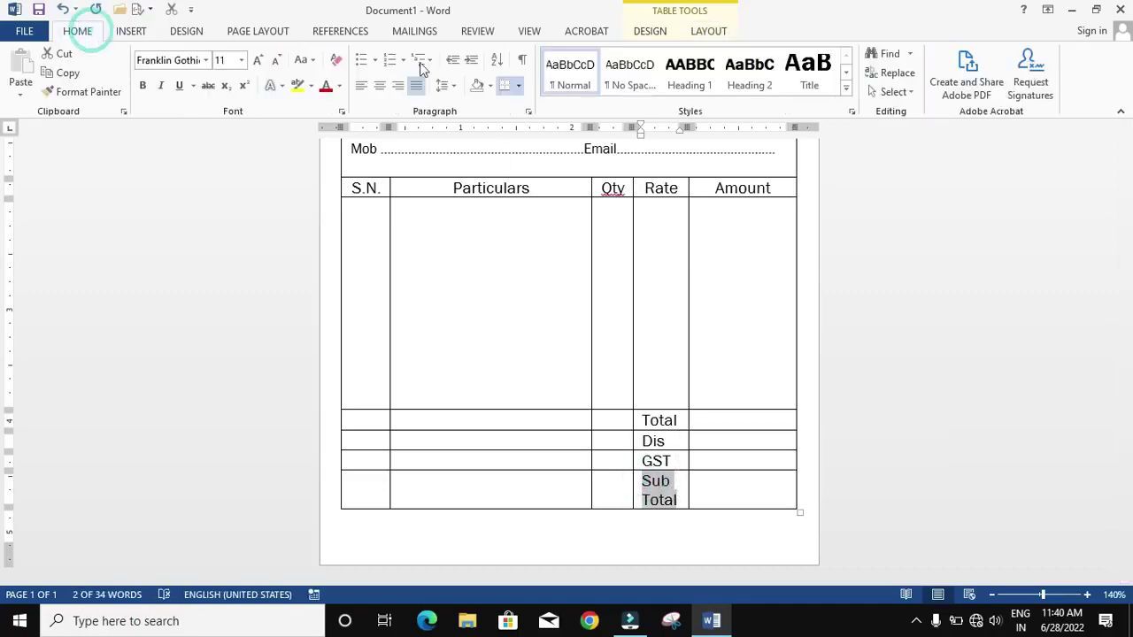
{"action": "left_click", "coordinate": [279, 58]}
{"action": "key", "text": "ctrl+z"}
{"action": "key", "text": "ctrl+z"}
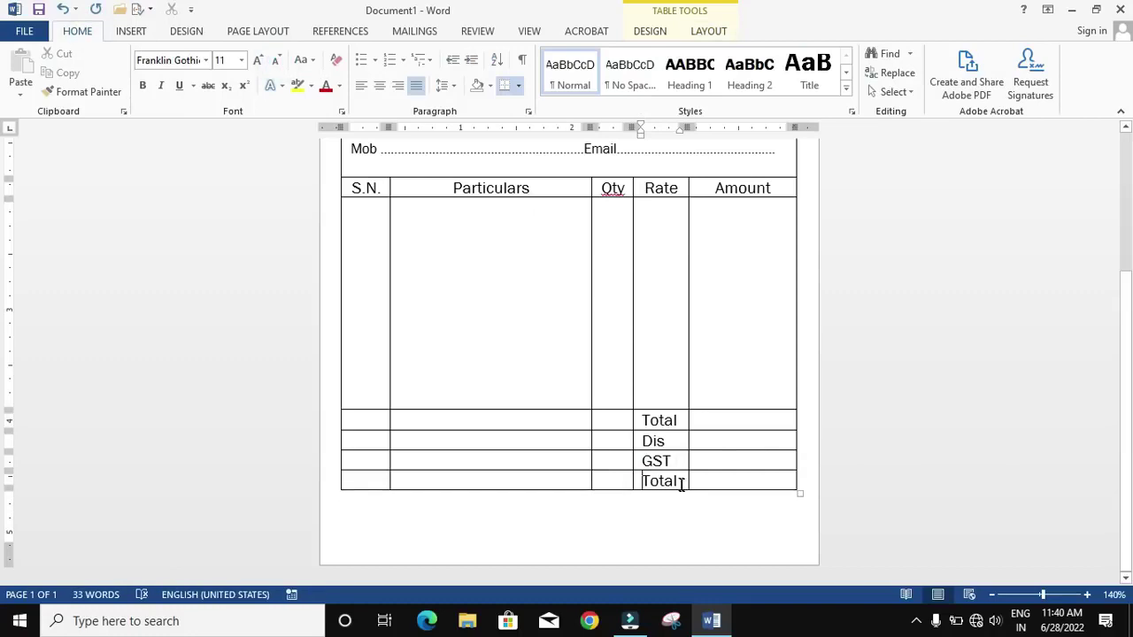
{"action": "double_click", "coordinate": [681, 482]}
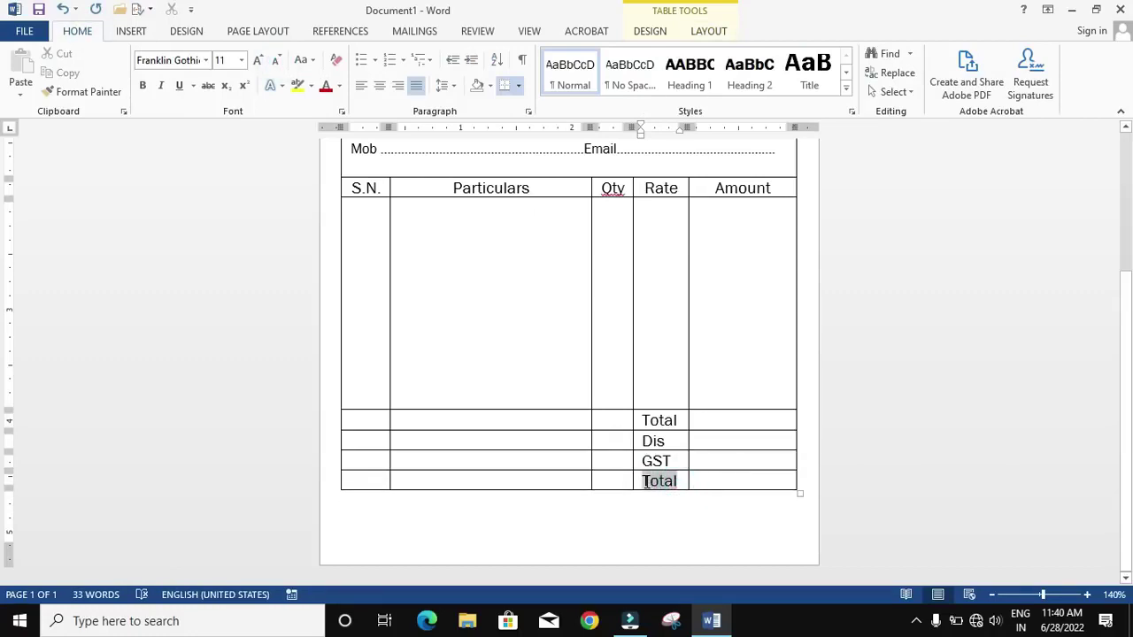
{"action": "left_click", "coordinate": [257, 60]}
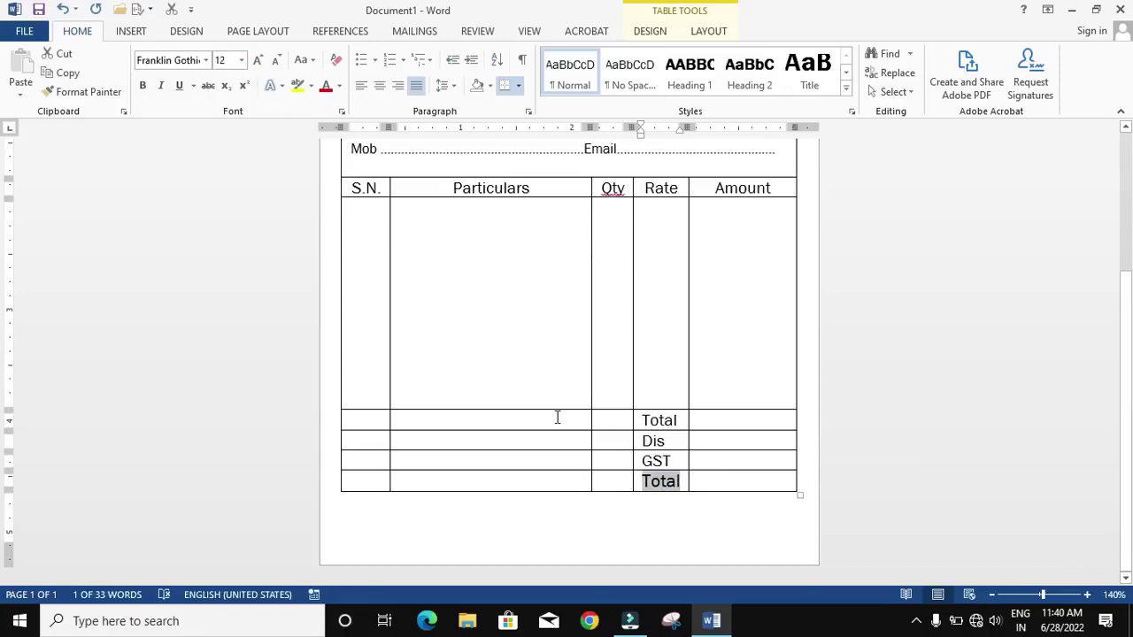
Merge the Particulars, Qty and S.N. columns each into one cell down through the totals rows
{"action": "left_click_drag", "start_coordinate": [526, 417], "coordinate": [522, 474]}
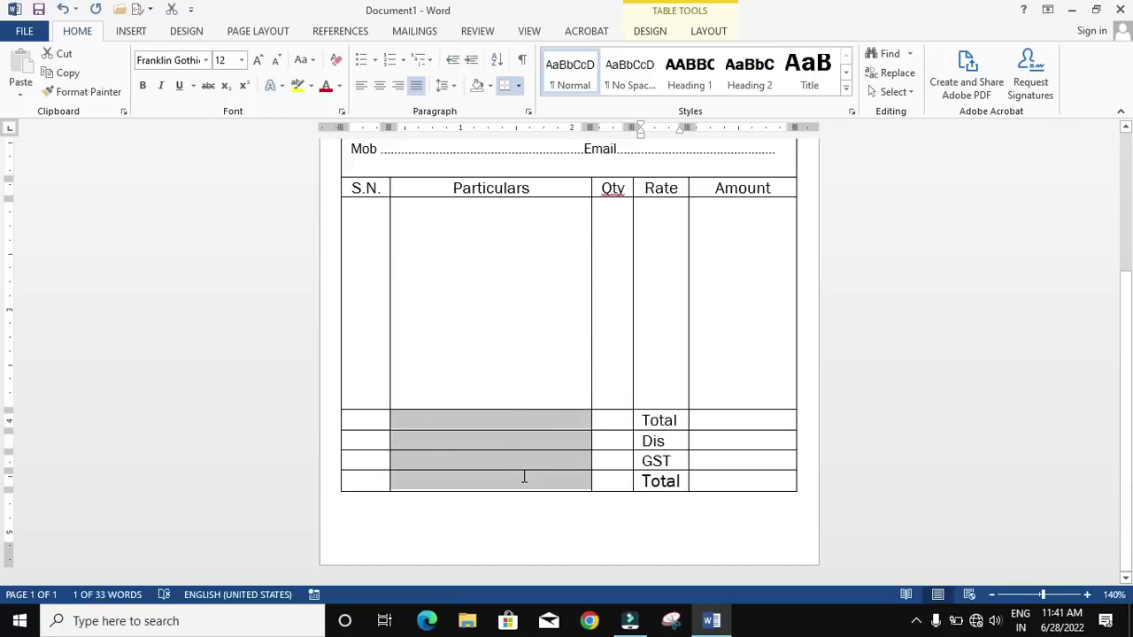
{"action": "left_click", "coordinate": [441, 205]}
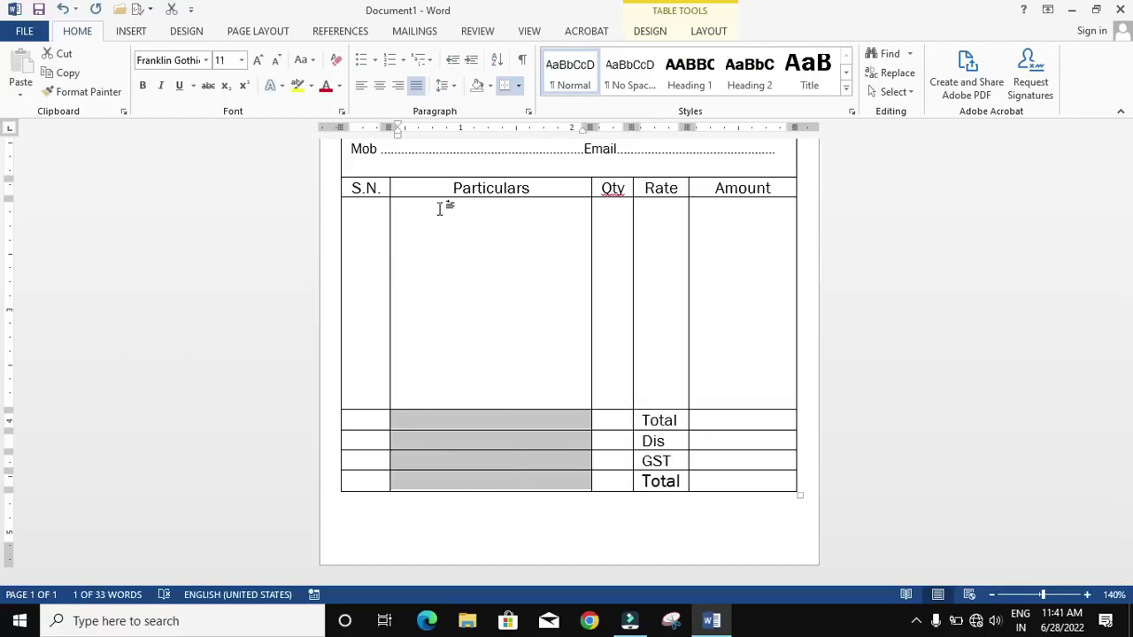
{"action": "left_click", "coordinate": [707, 36]}
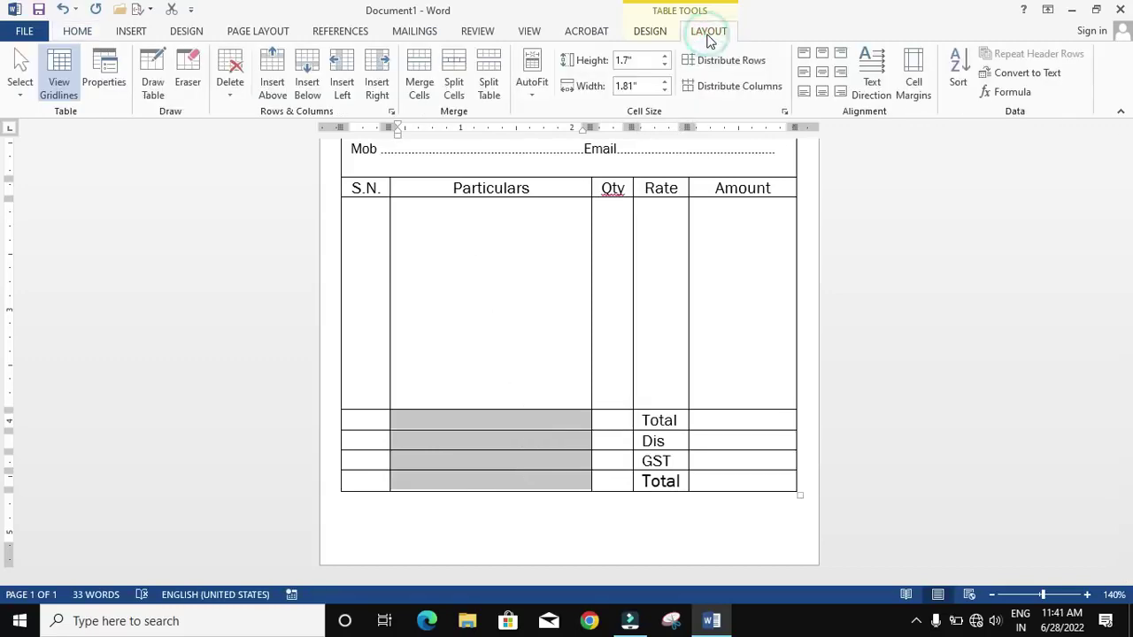
{"action": "left_click", "coordinate": [426, 62]}
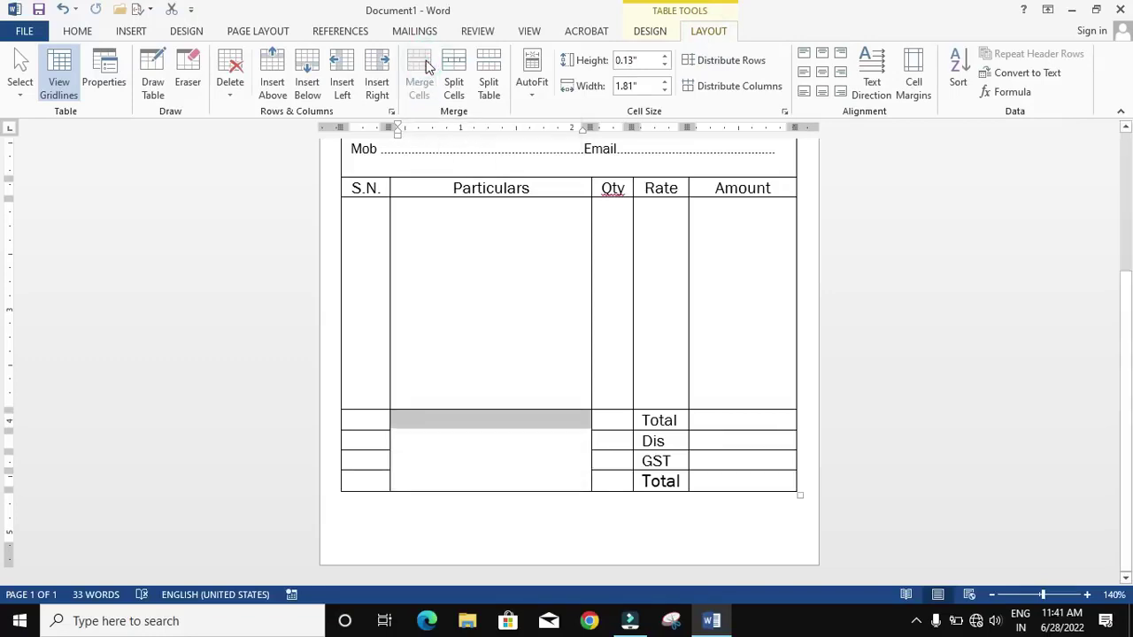
{"action": "left_click_drag", "start_coordinate": [506, 334], "coordinate": [500, 425]}
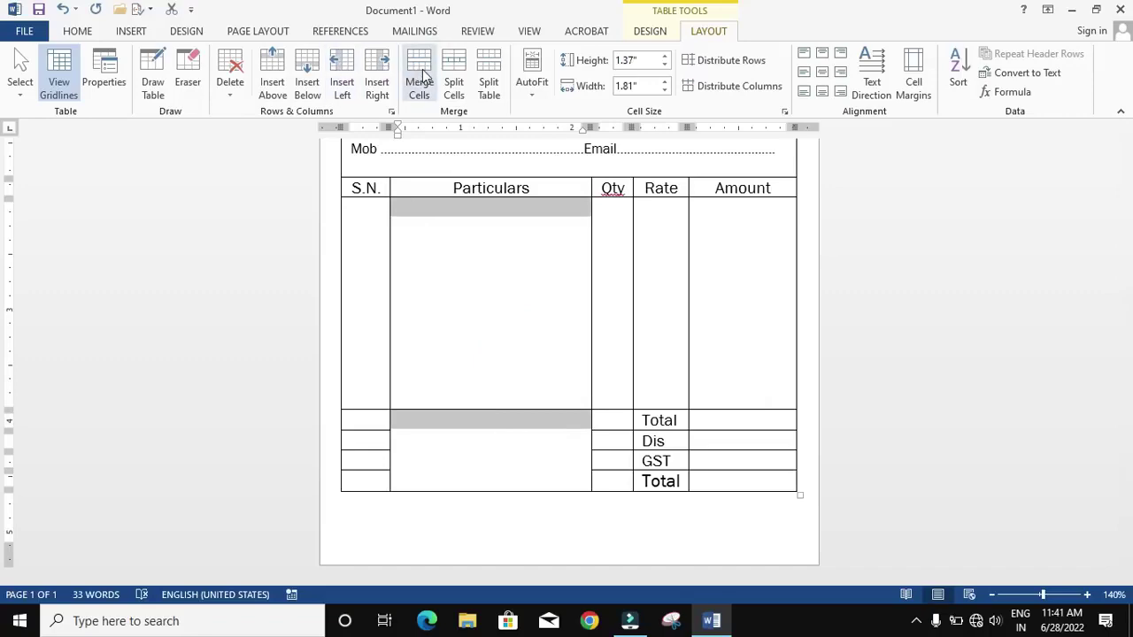
{"action": "left_click", "coordinate": [422, 69]}
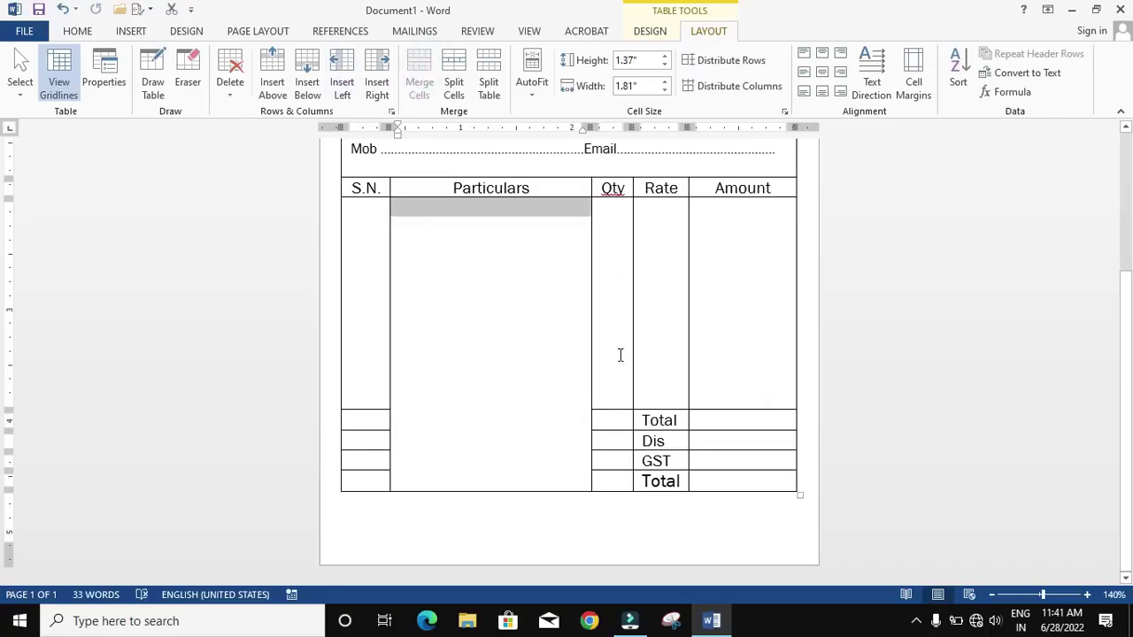
{"action": "left_click_drag", "start_coordinate": [616, 343], "coordinate": [610, 481]}
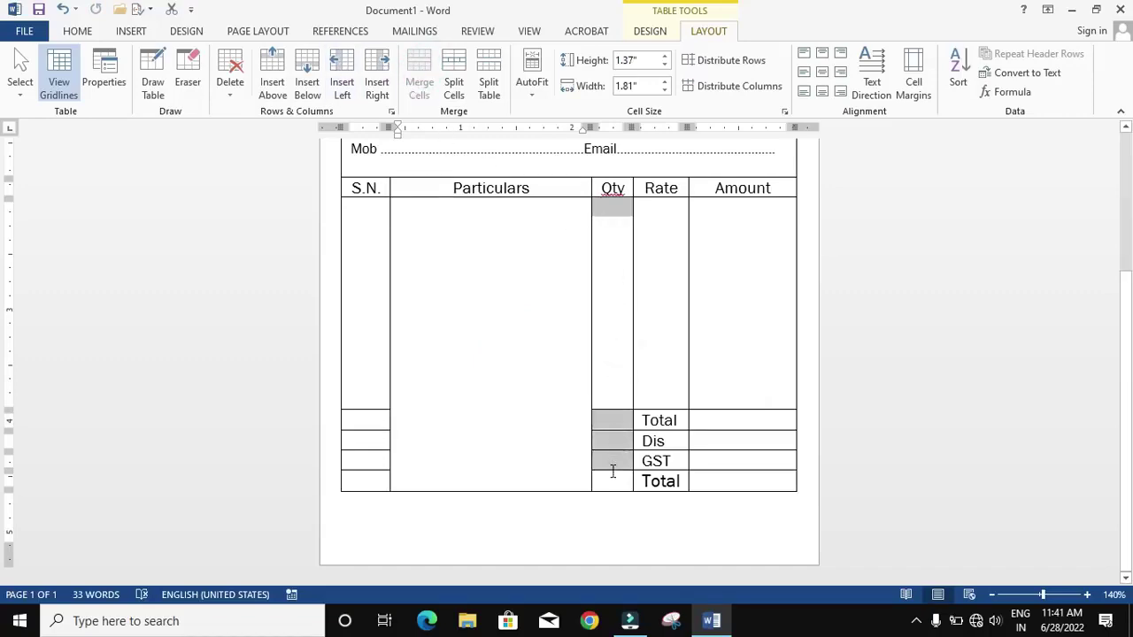
{"action": "left_click", "coordinate": [419, 80]}
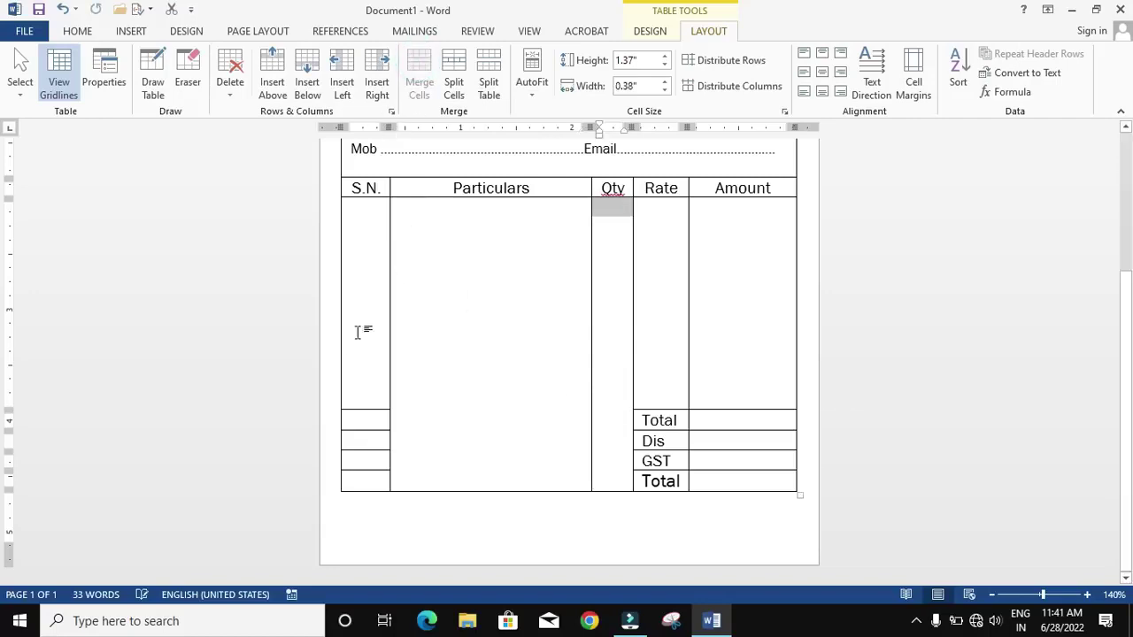
{"action": "left_click_drag", "start_coordinate": [362, 354], "coordinate": [369, 475]}
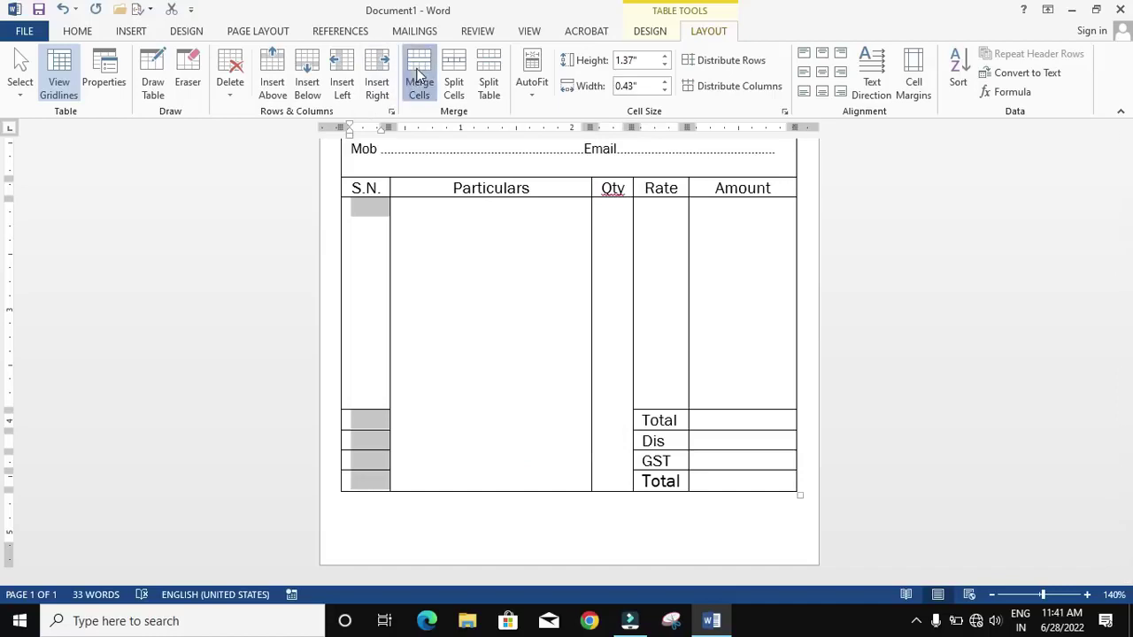
{"action": "left_click", "coordinate": [418, 80]}
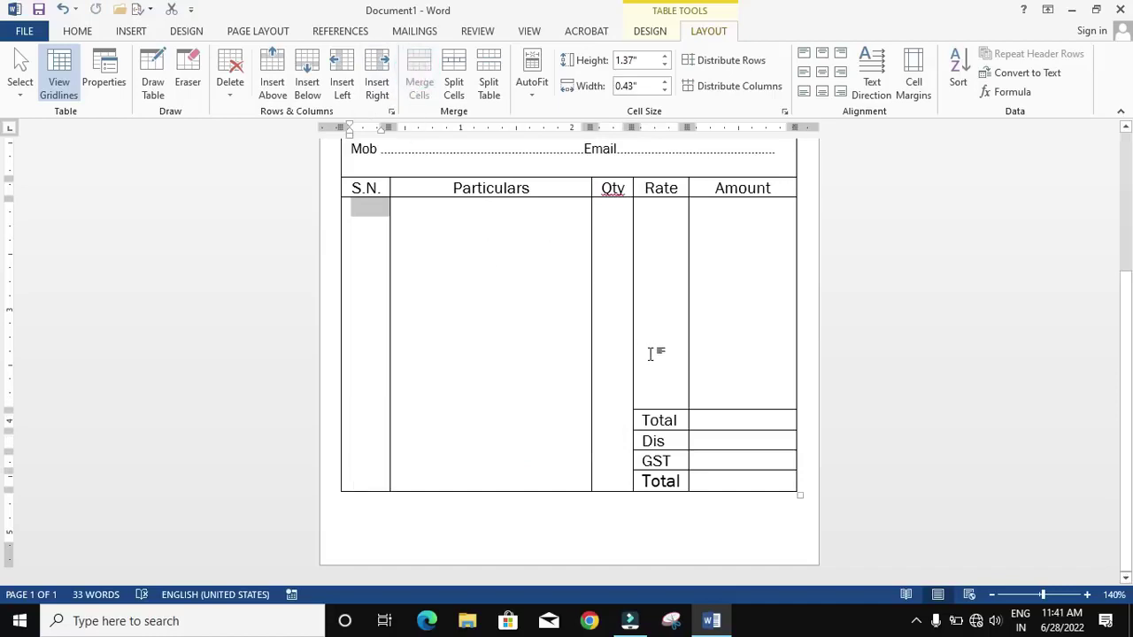
{"action": "left_click", "coordinate": [763, 486]}
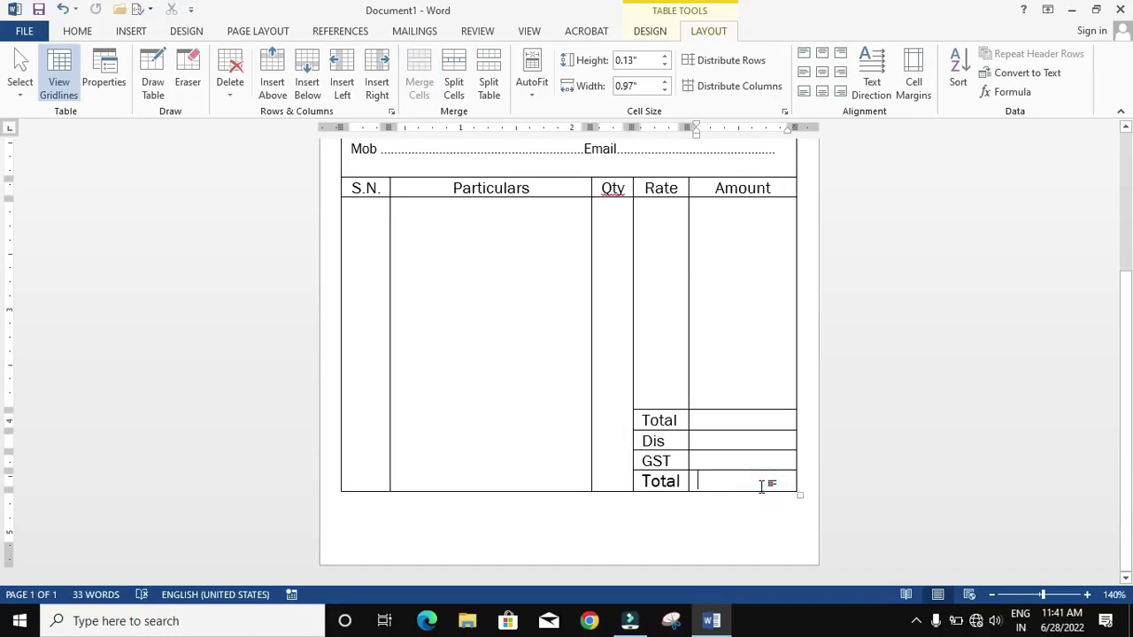
Add a bottom row merged into one full-width cell reading 'In Word', plus another row below
{"action": "key", "text": "Tab"}
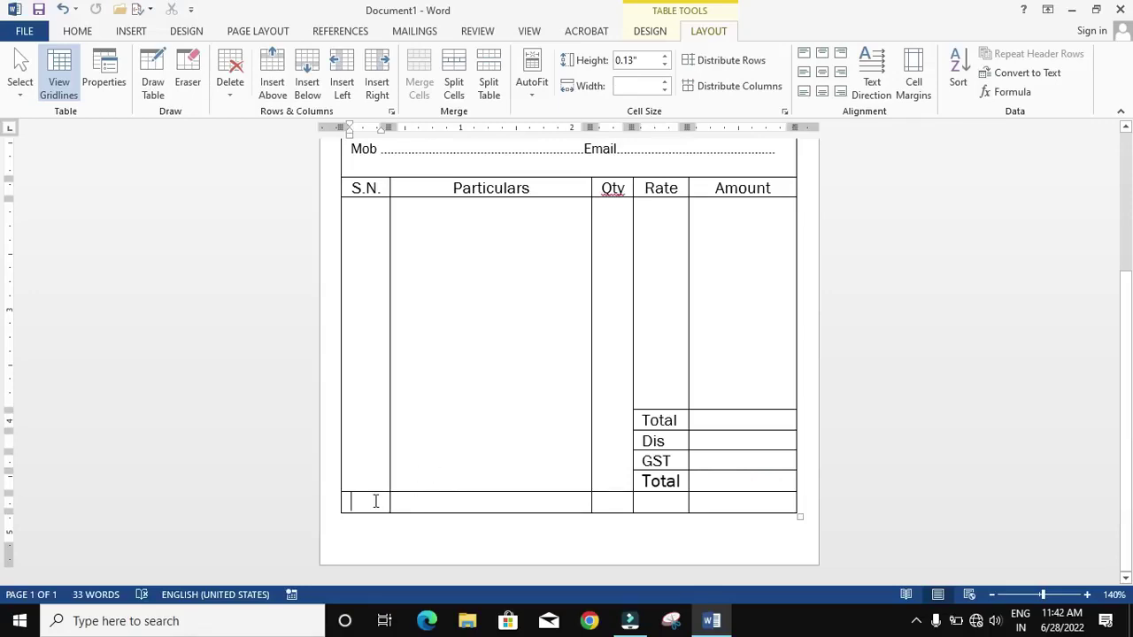
{"action": "left_click_drag", "start_coordinate": [376, 500], "coordinate": [720, 515]}
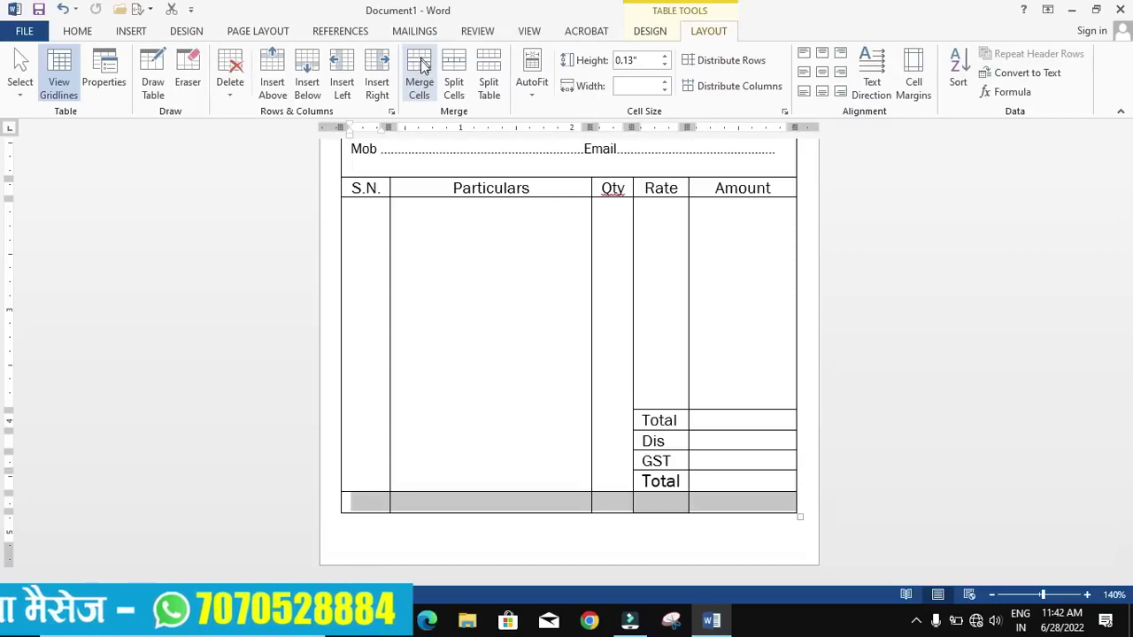
{"action": "left_click", "coordinate": [422, 71]}
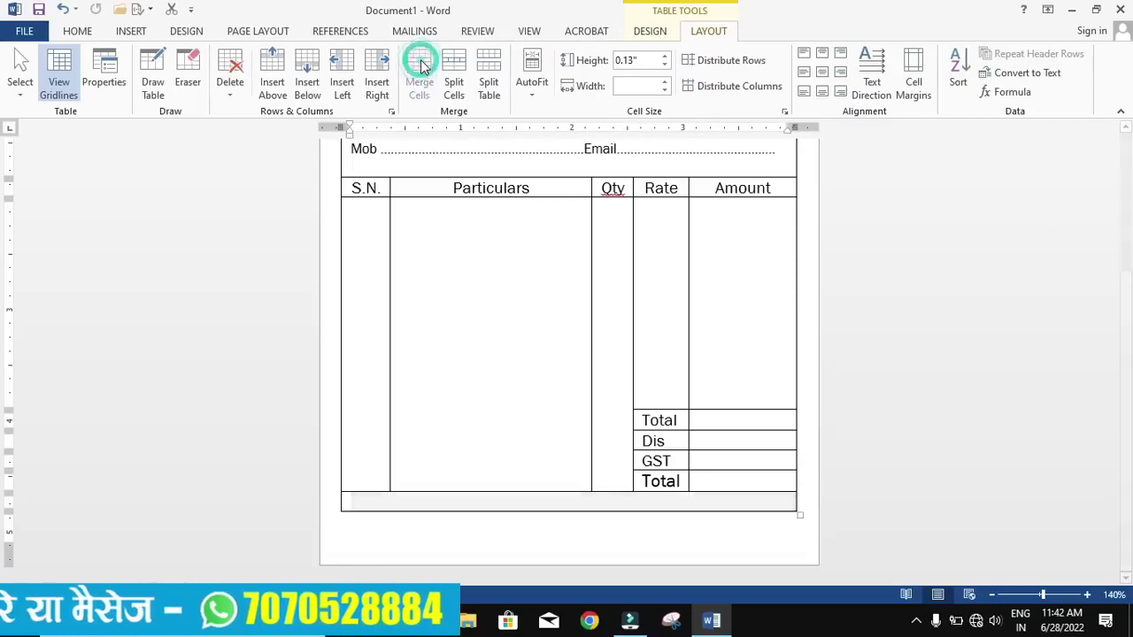
{"action": "left_click", "coordinate": [410, 505]}
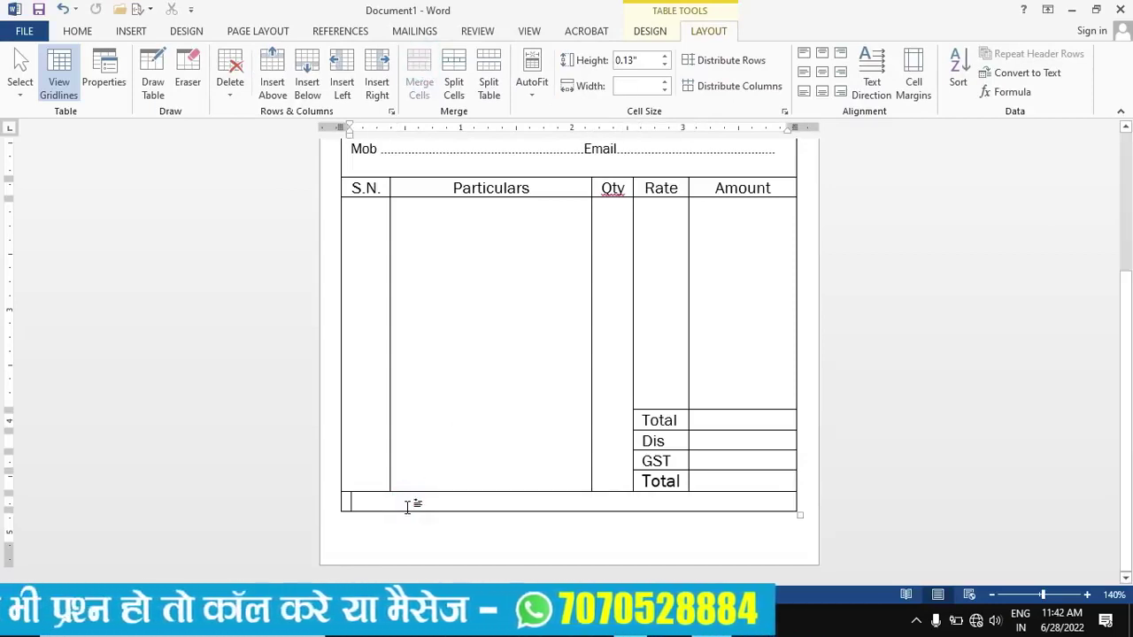
{"action": "type", "text": "In Word"}
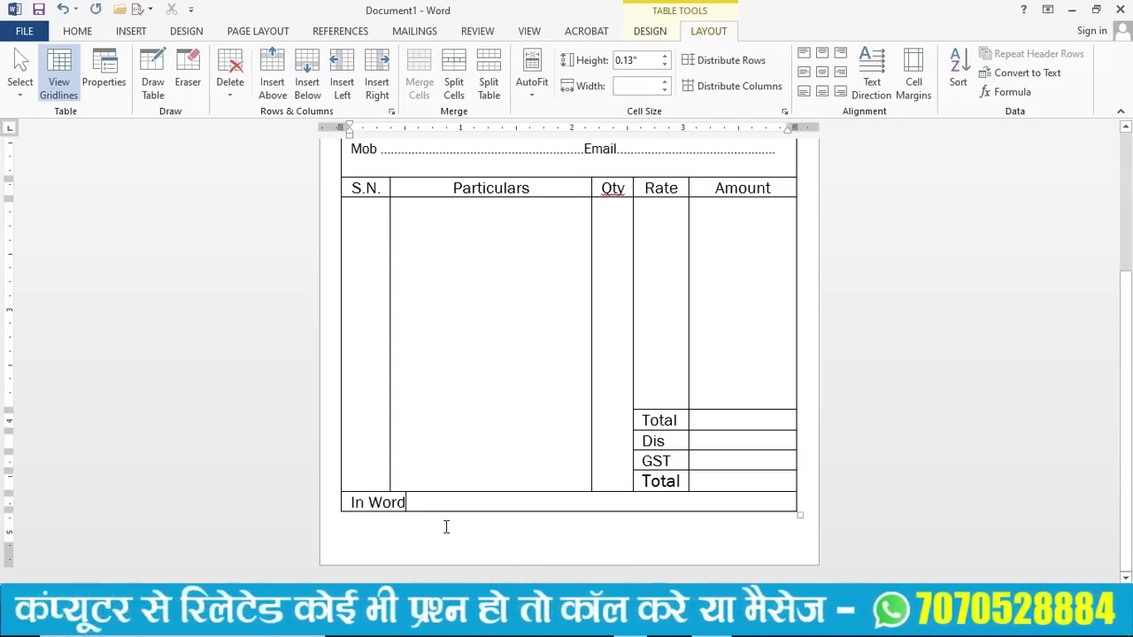
{"action": "scroll", "coordinate": [555, 557], "scroll_direction": "up", "scroll_amount": 3}
{"action": "scroll", "coordinate": [549, 551], "scroll_direction": "down", "scroll_amount": 3}
{"action": "key", "text": "Tab"}
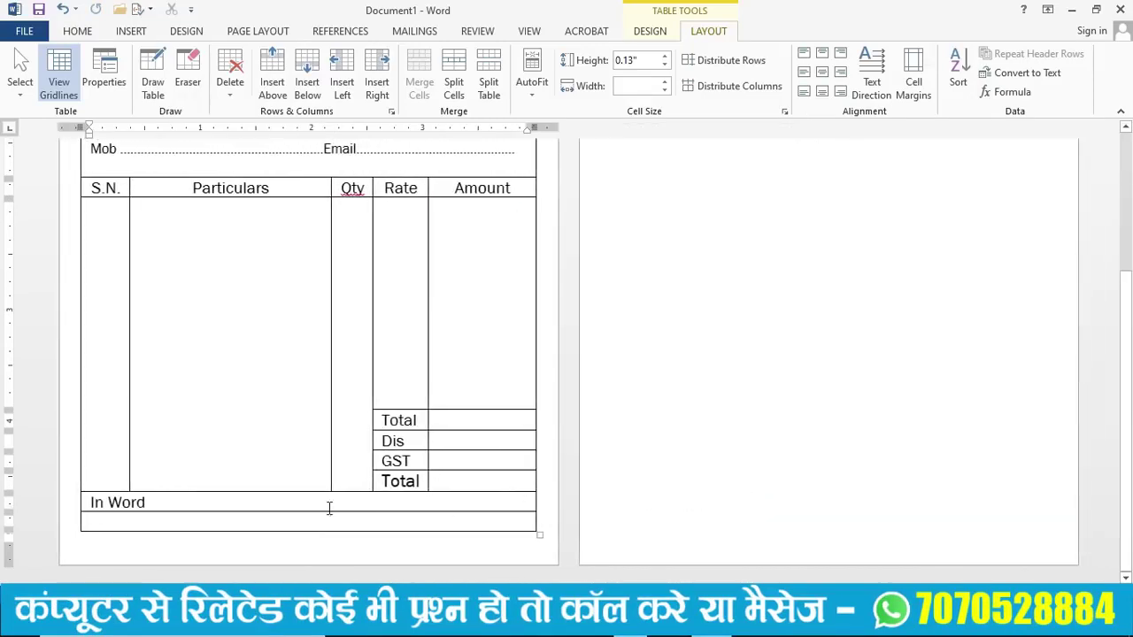
Reduce the top margin so the invoice fits on one page
{"action": "scroll", "coordinate": [413, 503], "scroll_direction": "up", "scroll_amount": 5}
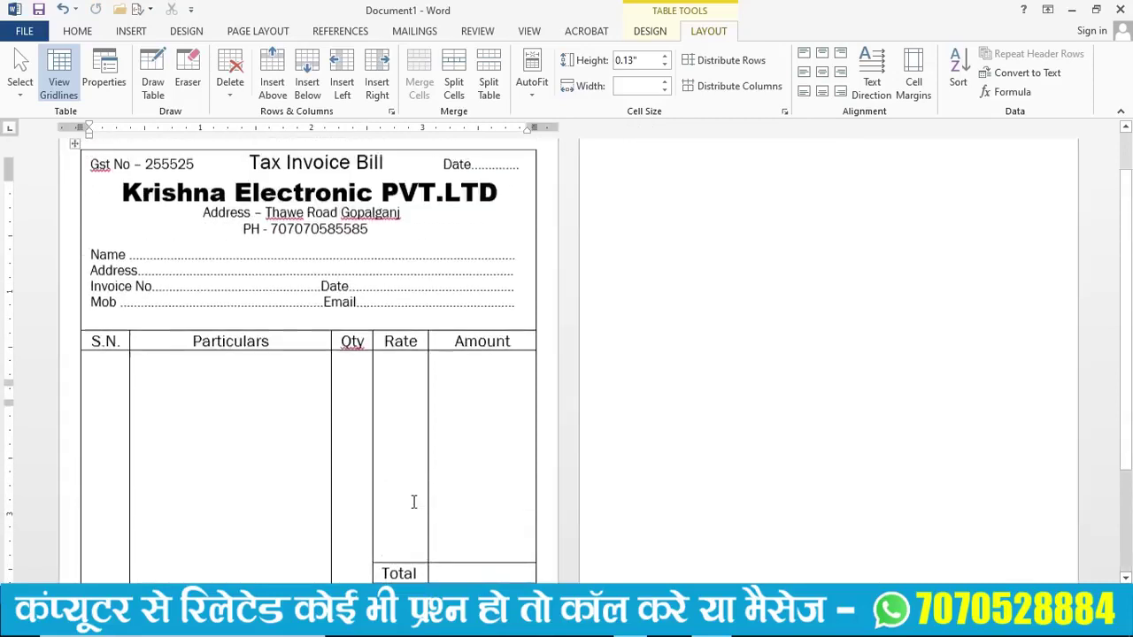
{"action": "left_click_drag", "start_coordinate": [75, 194], "coordinate": [76, 187]}
{"action": "left_click", "coordinate": [74, 194]}
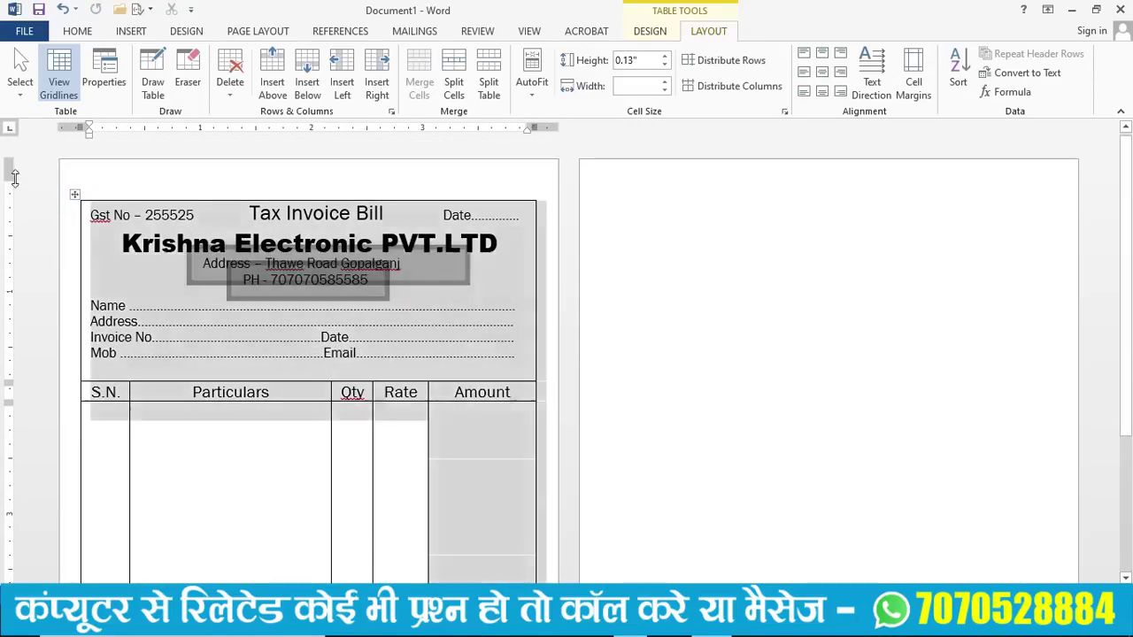
{"action": "left_click_drag", "start_coordinate": [10, 177], "coordinate": [9, 165]}
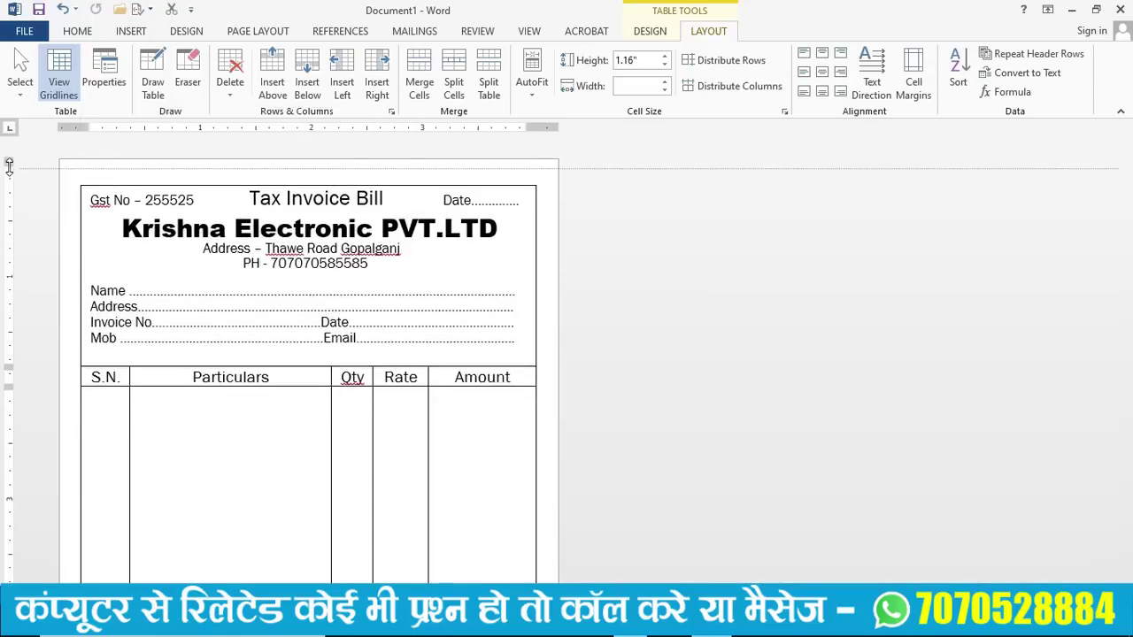
{"action": "key", "text": "ctrl+a"}
{"action": "scroll", "coordinate": [380, 313], "scroll_direction": "down", "scroll_amount": 3}
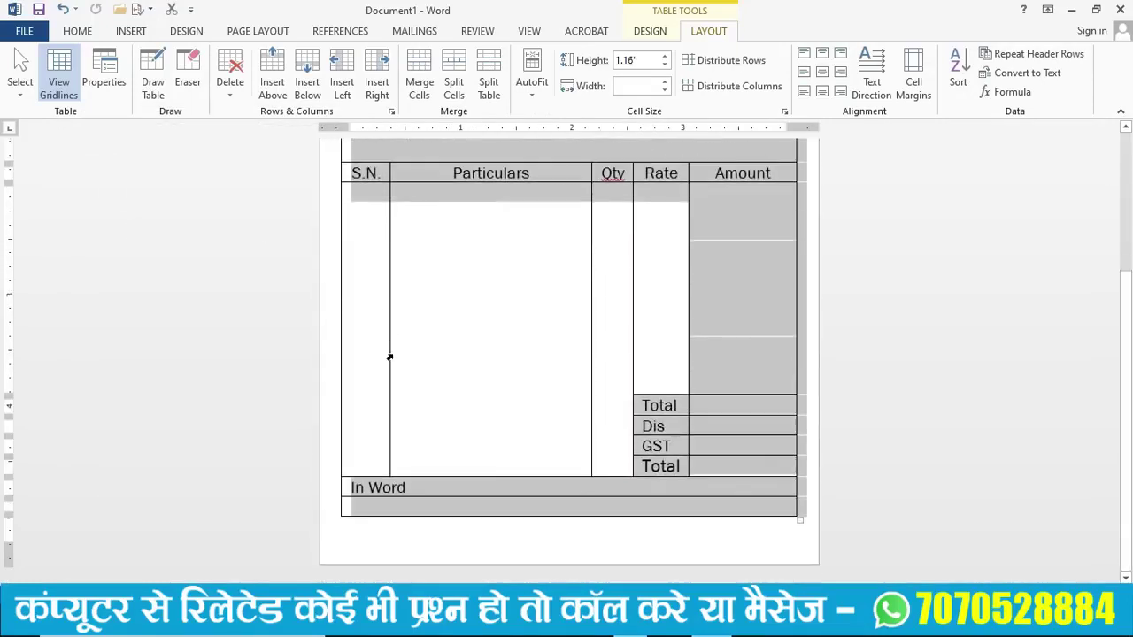
Add another bottom row and merge the two empty rows below In Word into one cell
{"action": "left_click", "coordinate": [561, 510]}
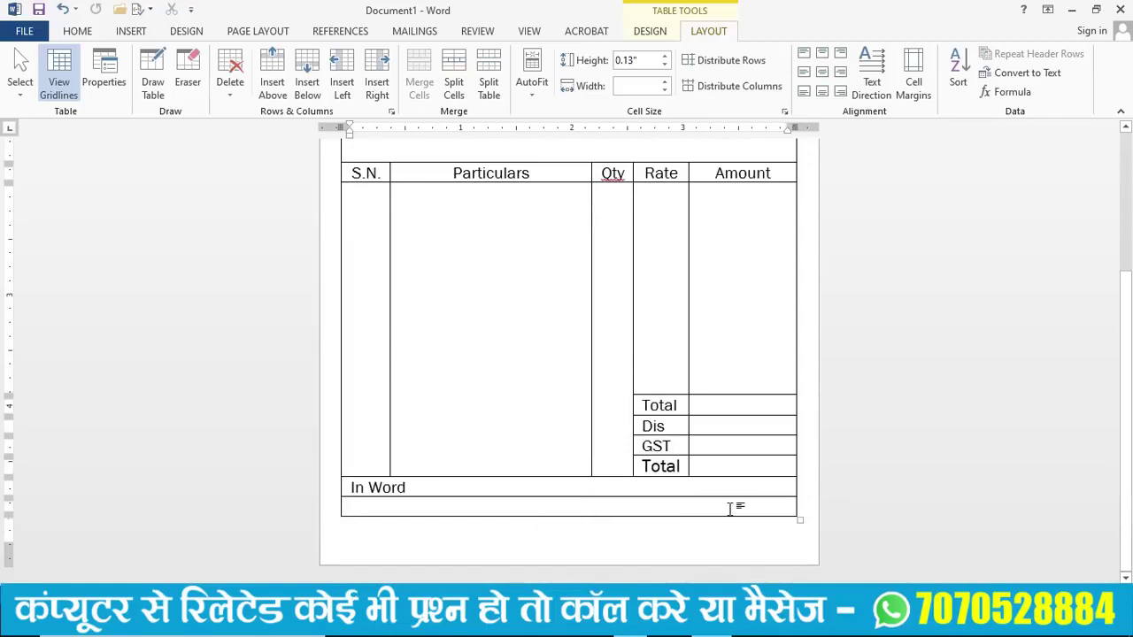
{"action": "key", "text": "Tab"}
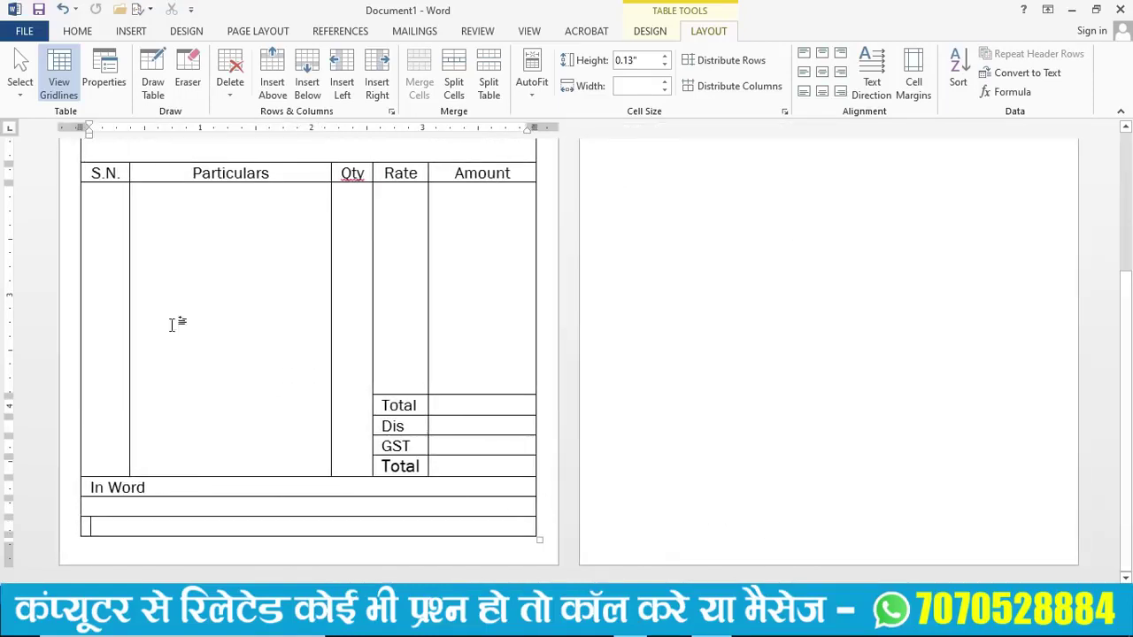
{"action": "scroll", "coordinate": [163, 281], "scroll_direction": "up", "scroll_amount": 5}
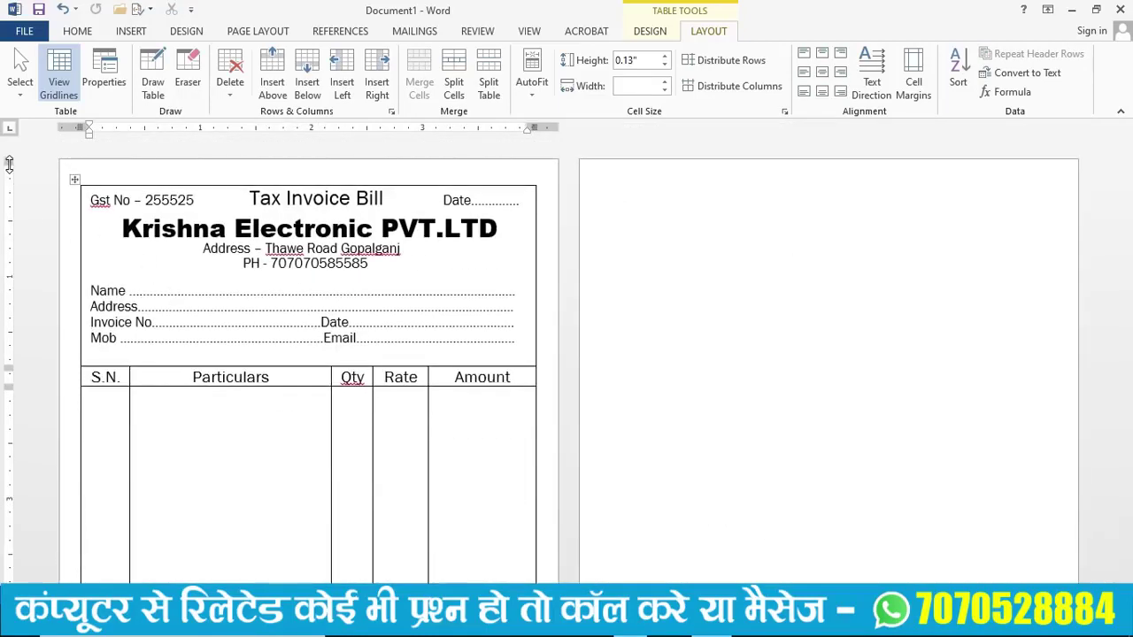
{"action": "scroll", "coordinate": [283, 299], "scroll_direction": "down", "scroll_amount": 1}
{"action": "scroll", "coordinate": [283, 299], "scroll_direction": "down", "scroll_amount": 5}
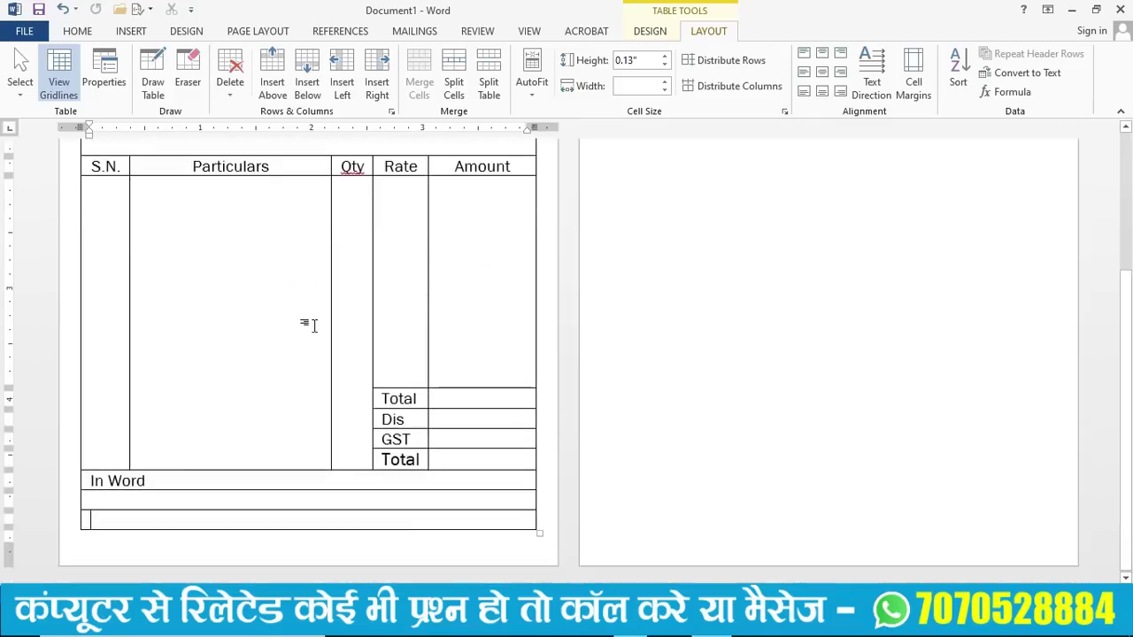
{"action": "left_click_drag", "start_coordinate": [100, 499], "coordinate": [154, 519]}
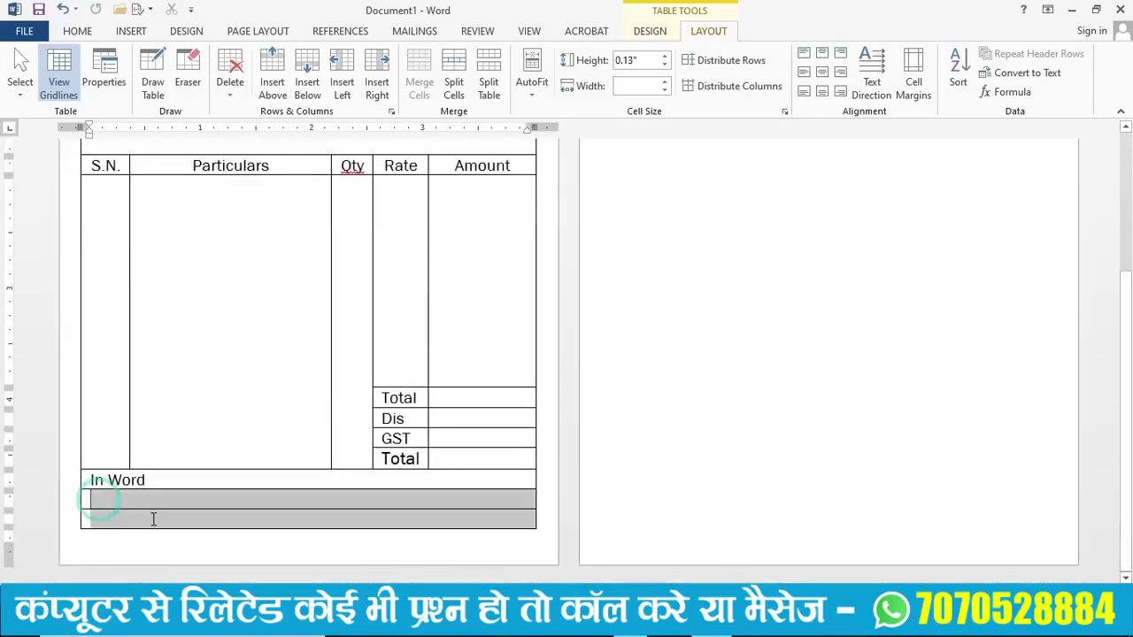
{"action": "left_click_drag", "start_coordinate": [13, 543], "coordinate": [14, 555]}
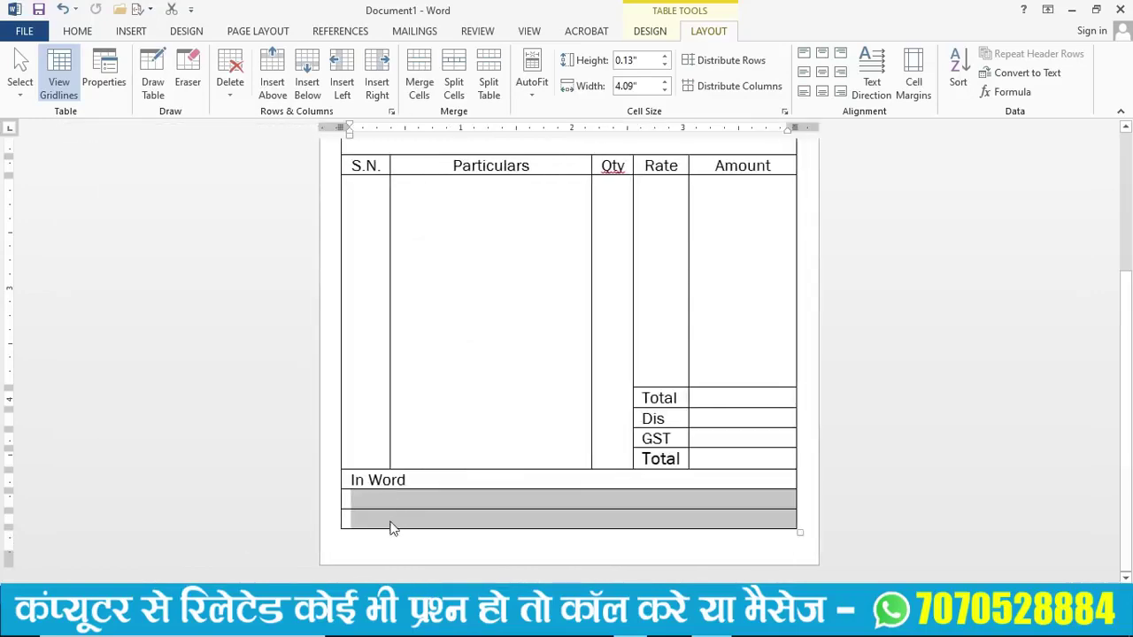
{"action": "left_click", "coordinate": [424, 63]}
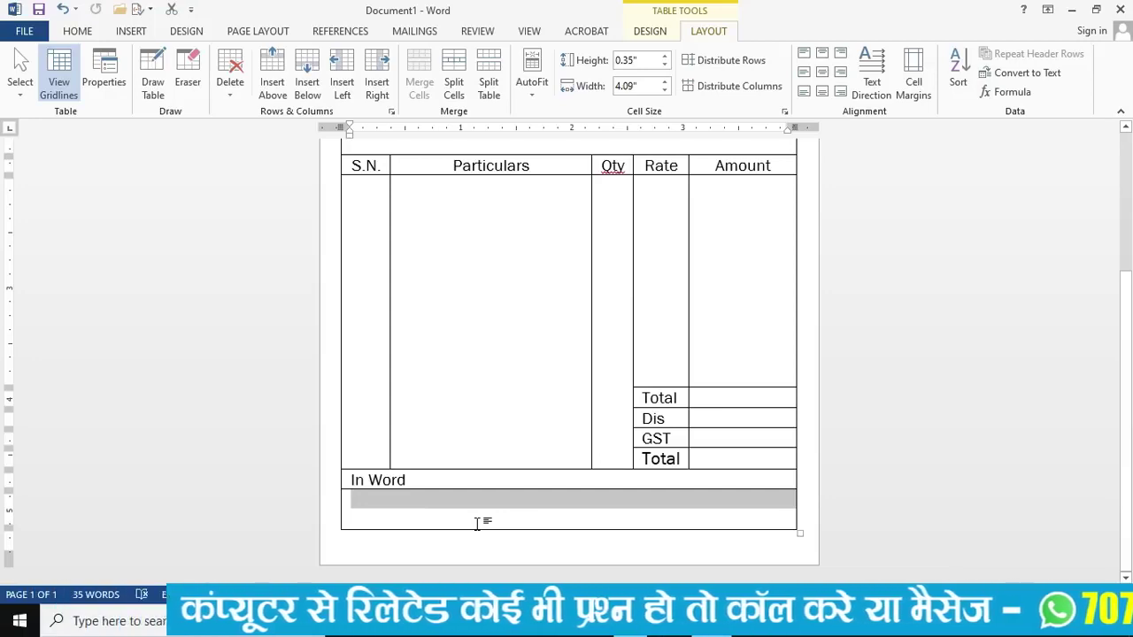
Draw a text box in the bottom merged cell and type 'Signture' in it
{"action": "left_click", "coordinate": [548, 513]}
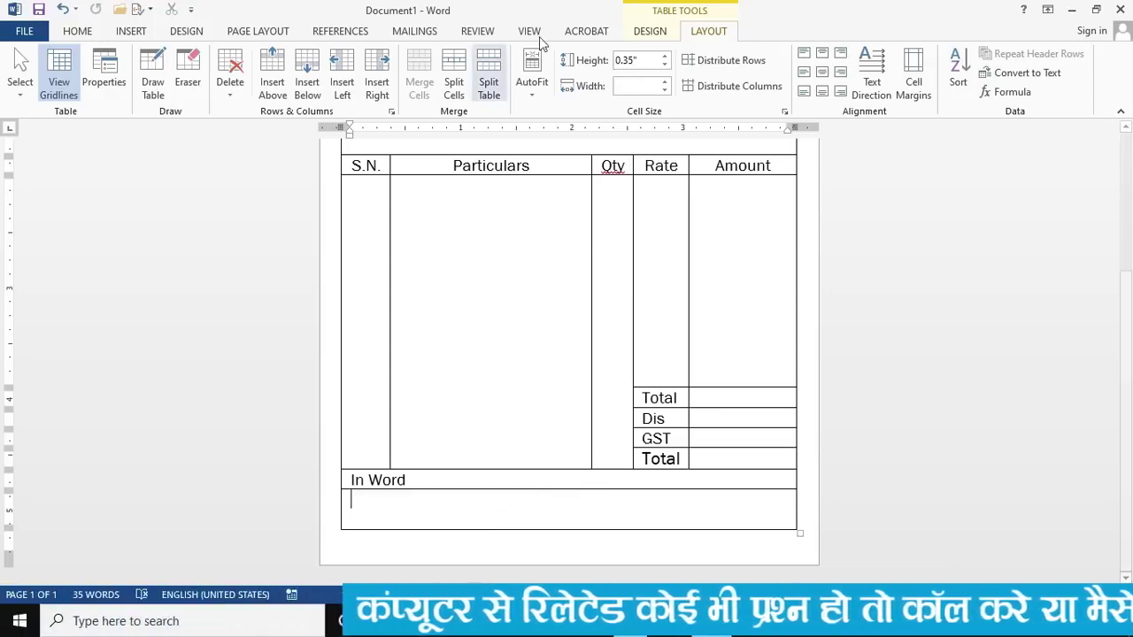
{"action": "left_click", "coordinate": [124, 32]}
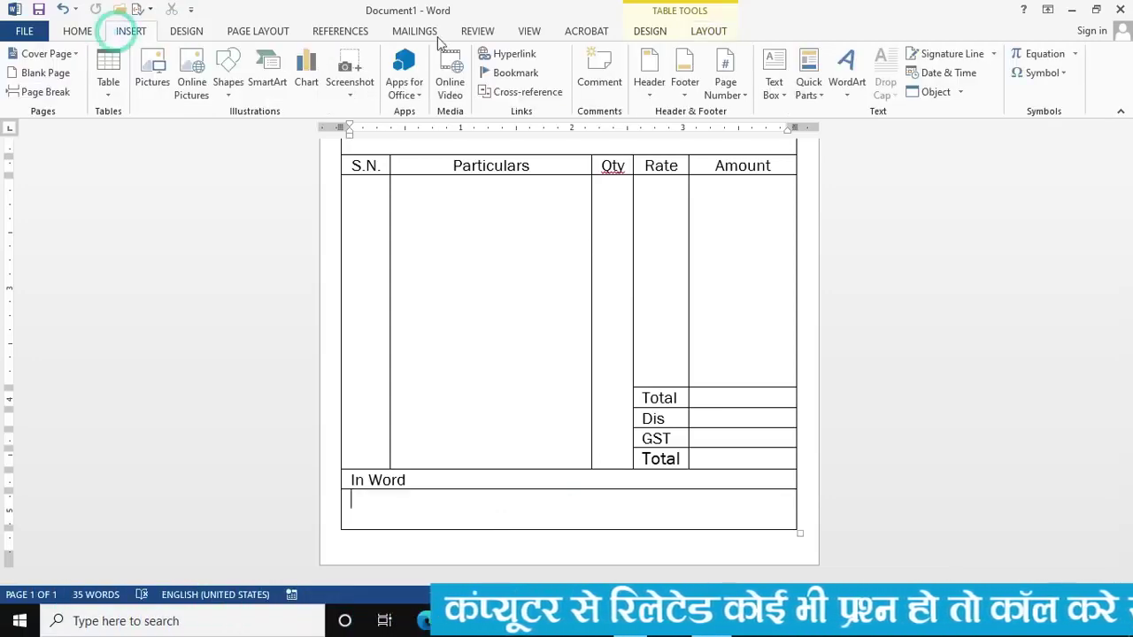
{"action": "left_click", "coordinate": [774, 90]}
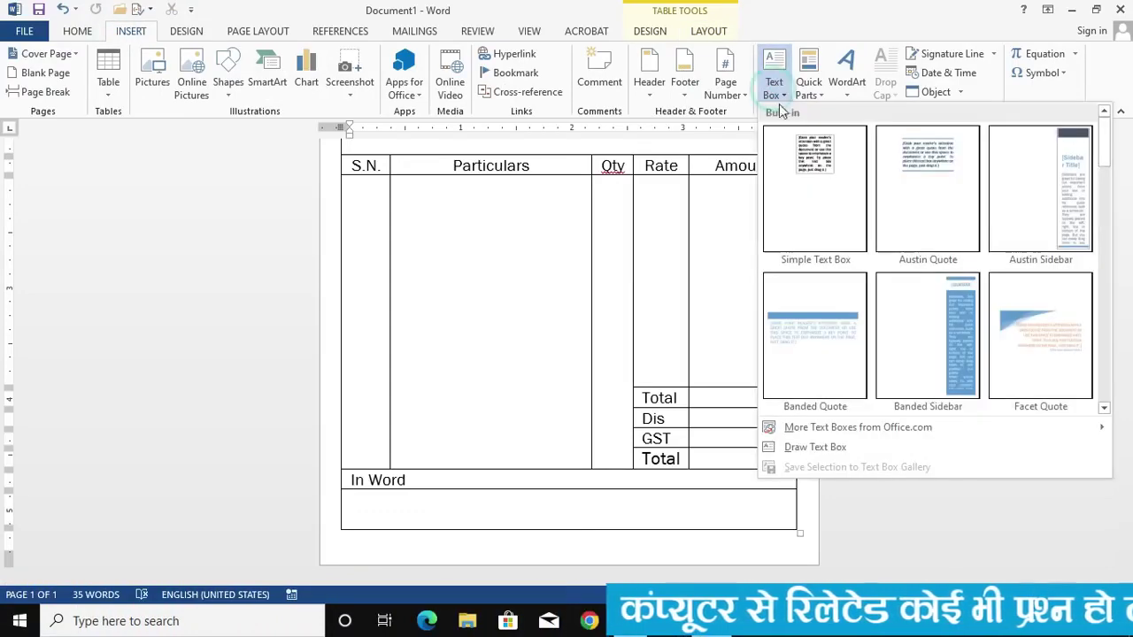
{"action": "left_click", "coordinate": [823, 448]}
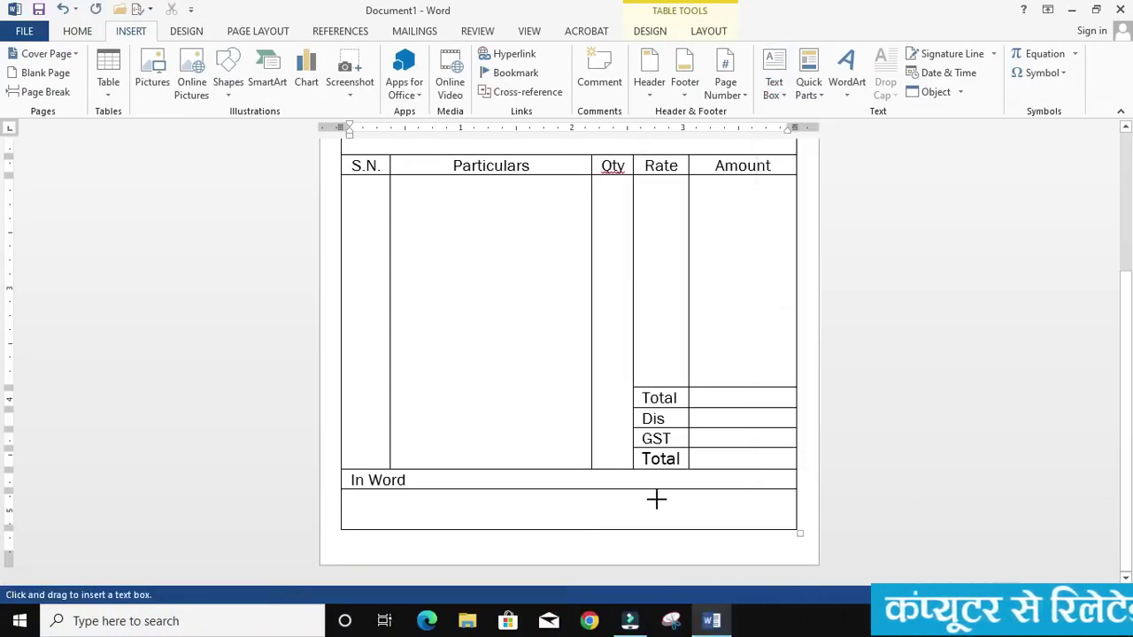
{"action": "left_click_drag", "start_coordinate": [655, 499], "coordinate": [790, 529]}
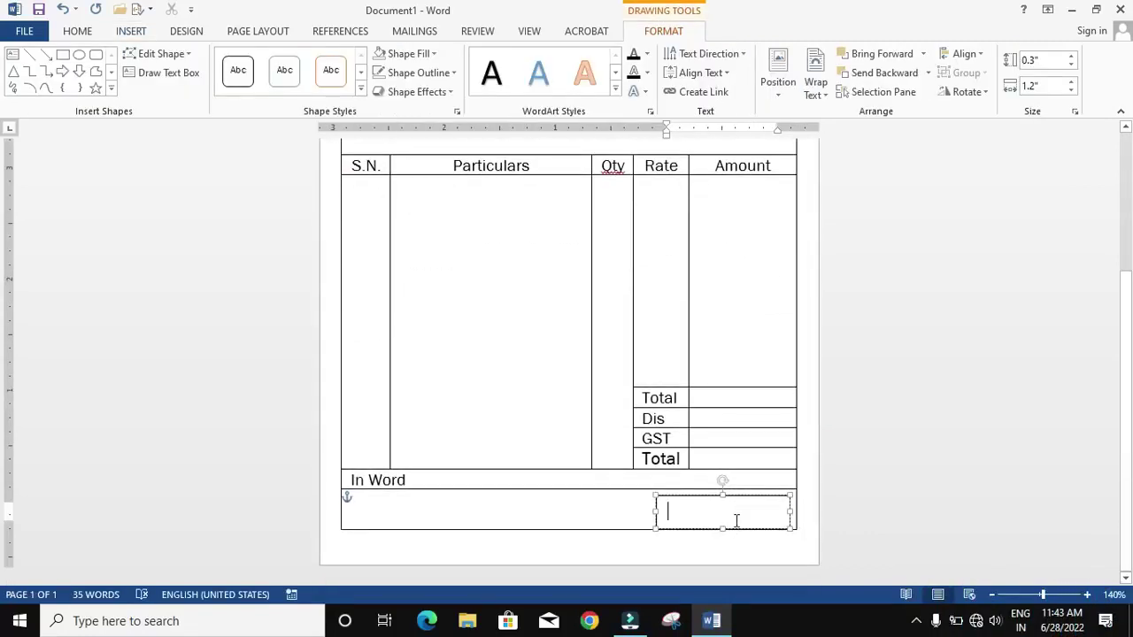
{"action": "scroll", "coordinate": [735, 521], "scroll_direction": "up", "scroll_amount": 17, "text": "ctrl"}
{"action": "type", "text": "Signture"}
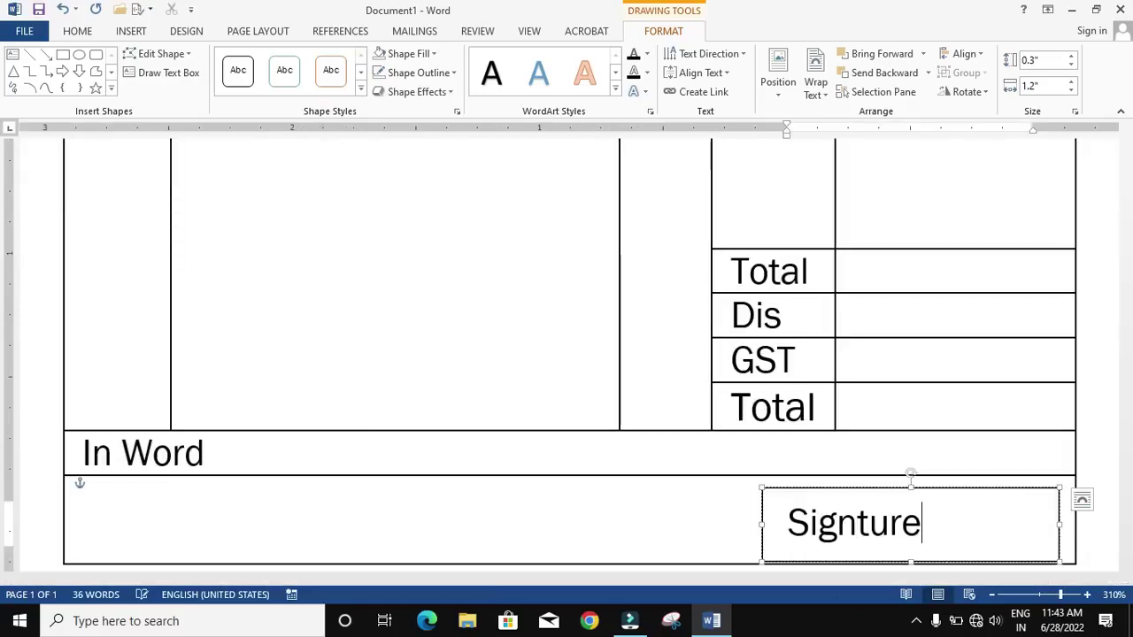
{"action": "left_click", "coordinate": [788, 523]}
Give the Signture box no fill and no outline, narrow it, and move it right
{"action": "left_click", "coordinate": [884, 494]}
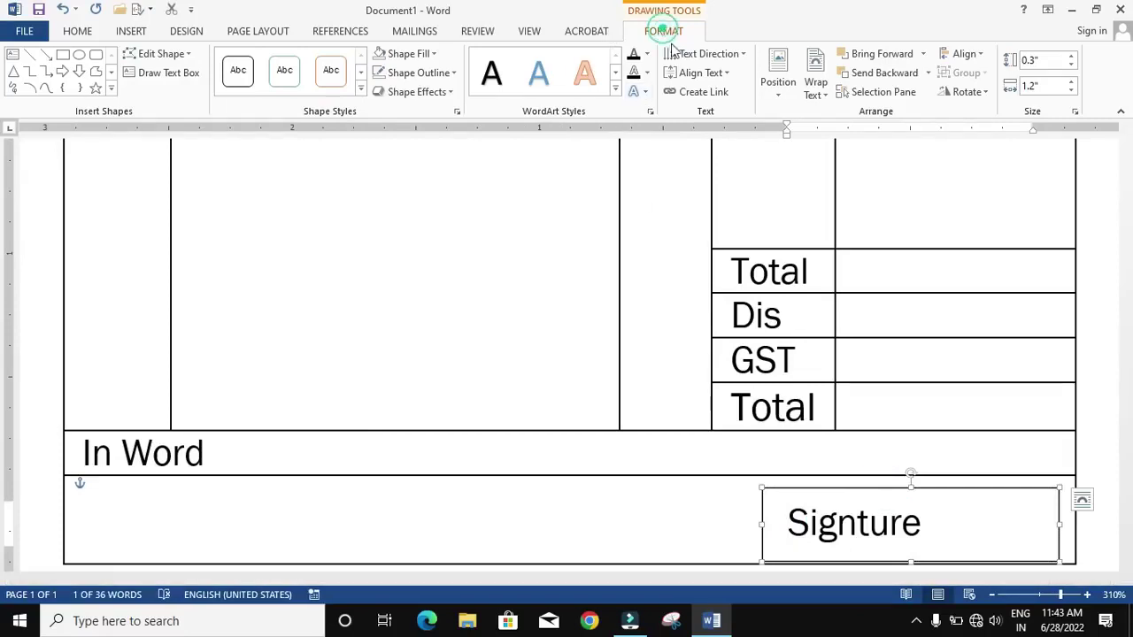
{"action": "left_click", "coordinate": [430, 53]}
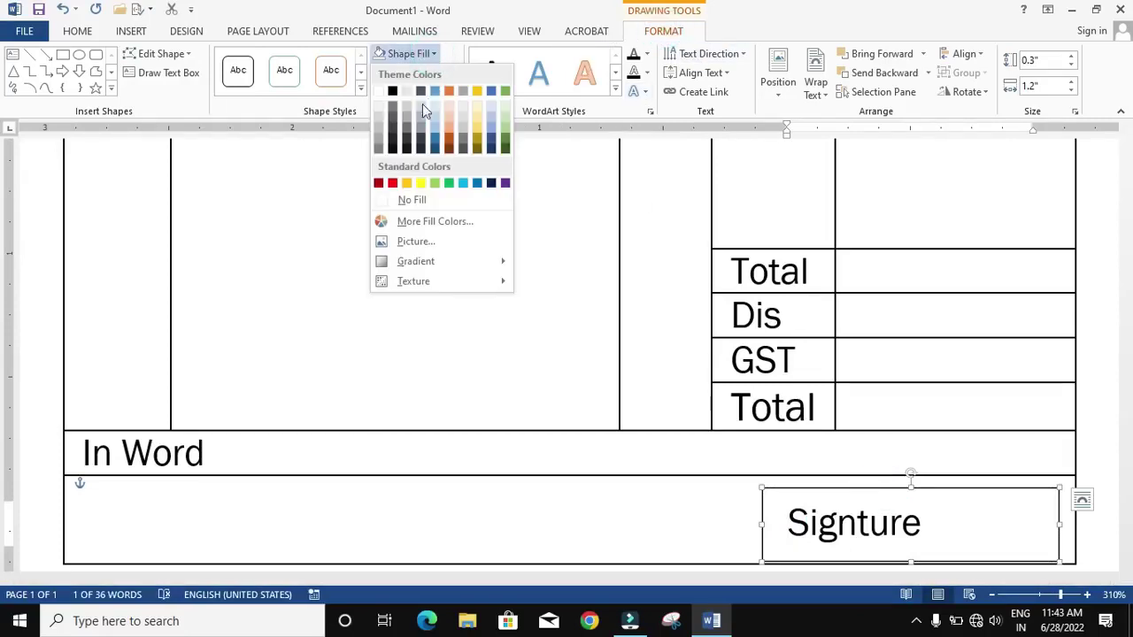
{"action": "left_click", "coordinate": [405, 200]}
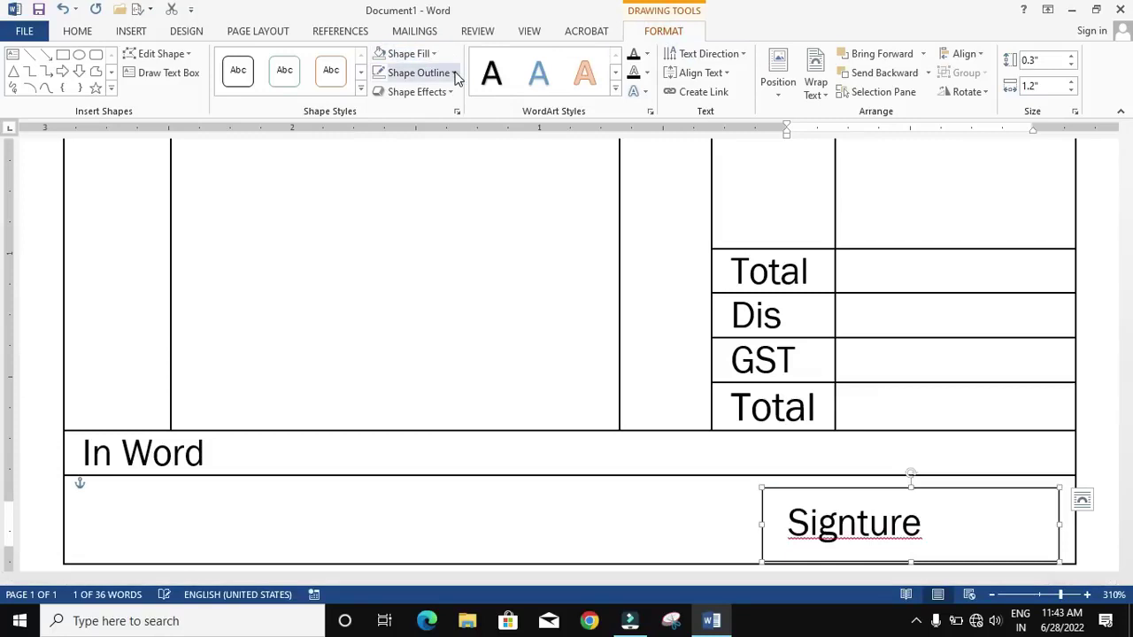
{"action": "left_click", "coordinate": [416, 73]}
{"action": "left_click", "coordinate": [394, 219]}
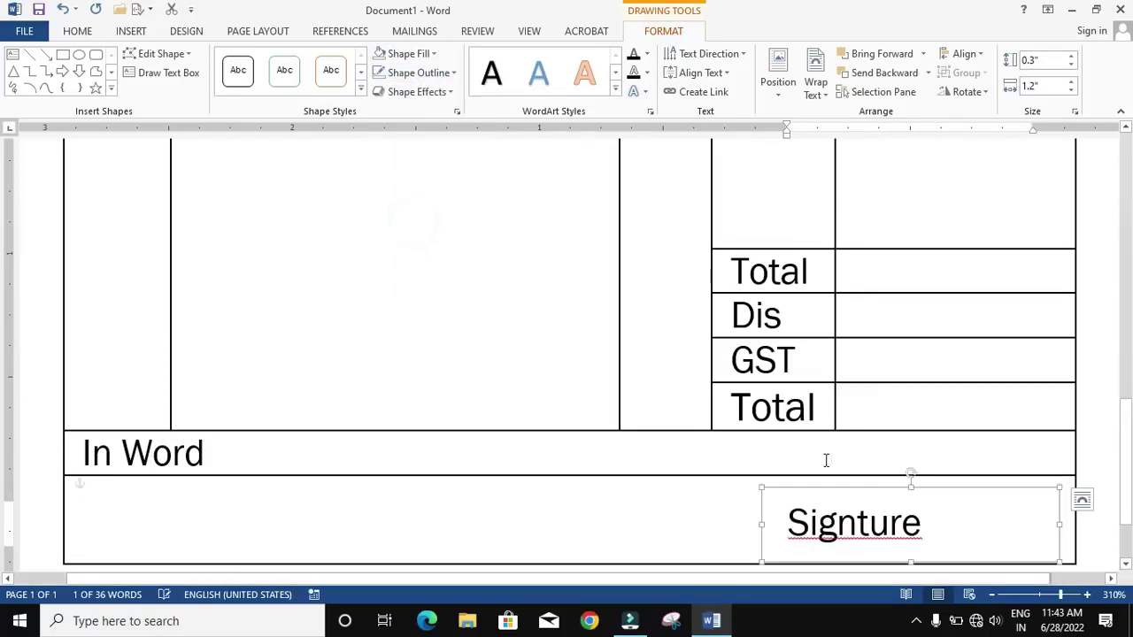
{"action": "mouse_move", "coordinate": [1059, 524]}
{"action": "left_mouse_down"}
{"action": "mouse_move", "coordinate": [940, 523]}
{"action": "mouse_move", "coordinate": [966, 524]}
{"action": "left_mouse_up"}
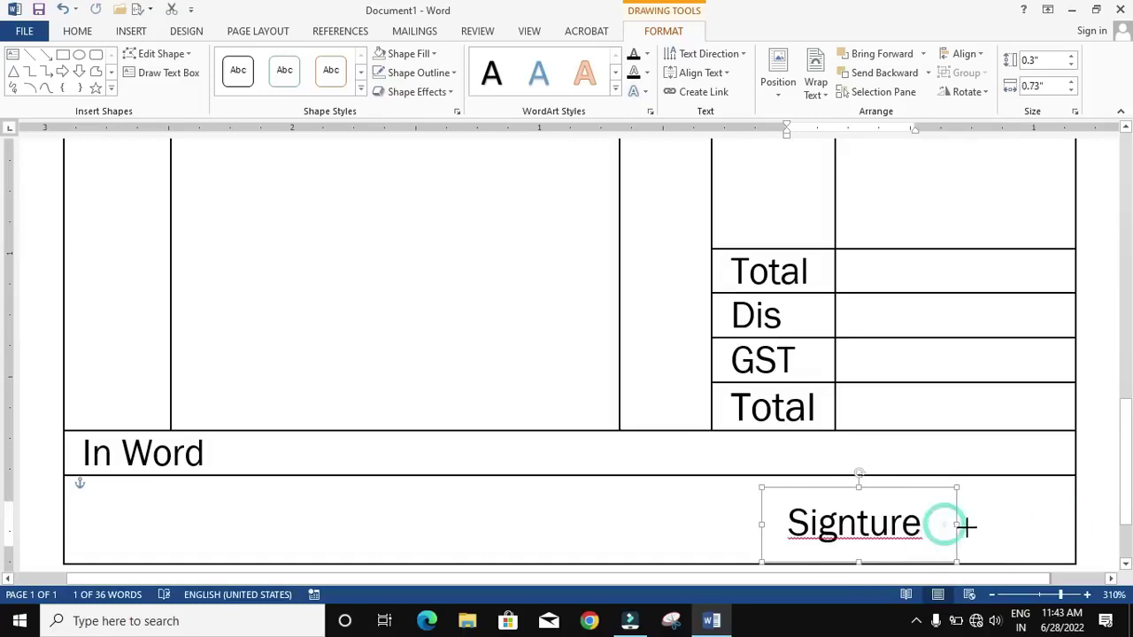
{"action": "left_click_drag", "start_coordinate": [904, 492], "coordinate": [978, 499]}
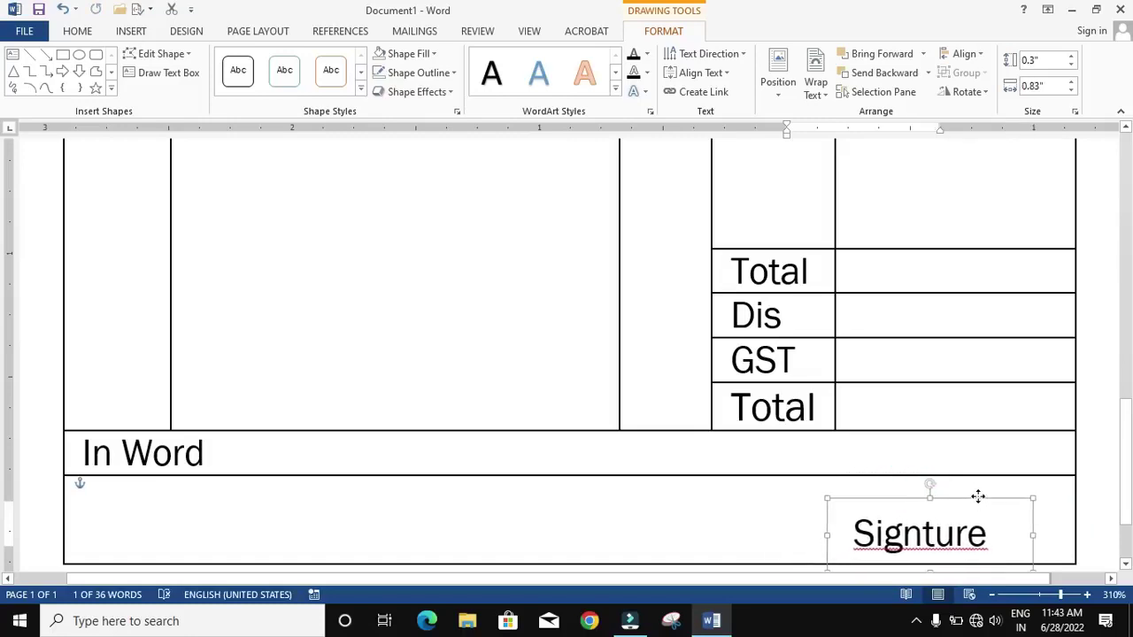
Draw a straight horizontal line just above the Signture label in the bottom row
{"action": "left_click", "coordinate": [130, 31]}
{"action": "left_click", "coordinate": [227, 71]}
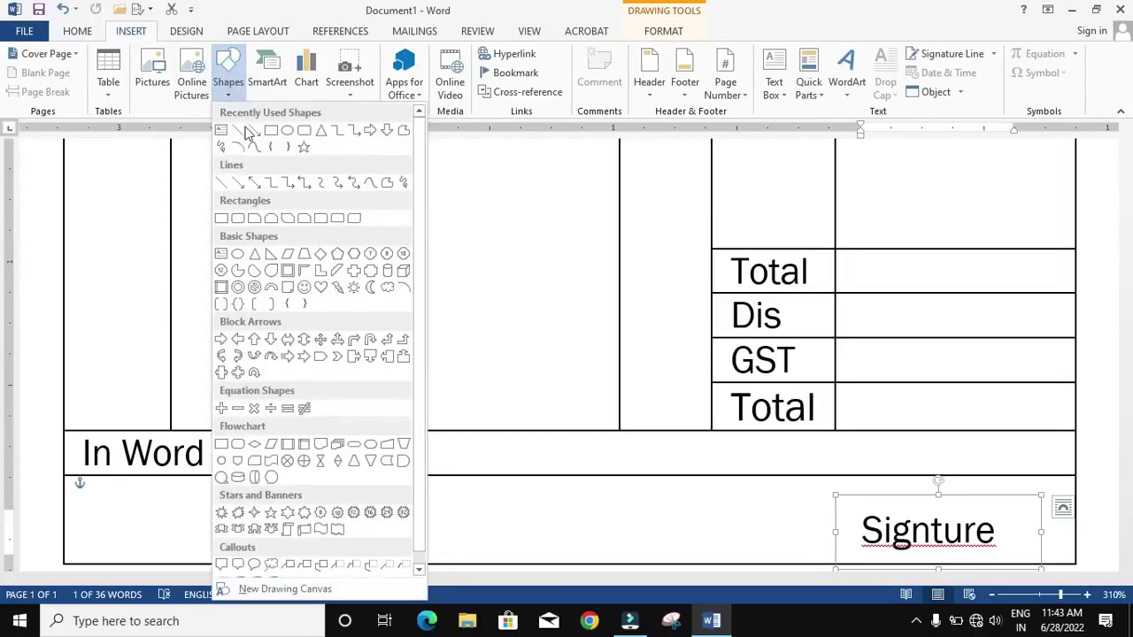
{"action": "left_click", "coordinate": [239, 132]}
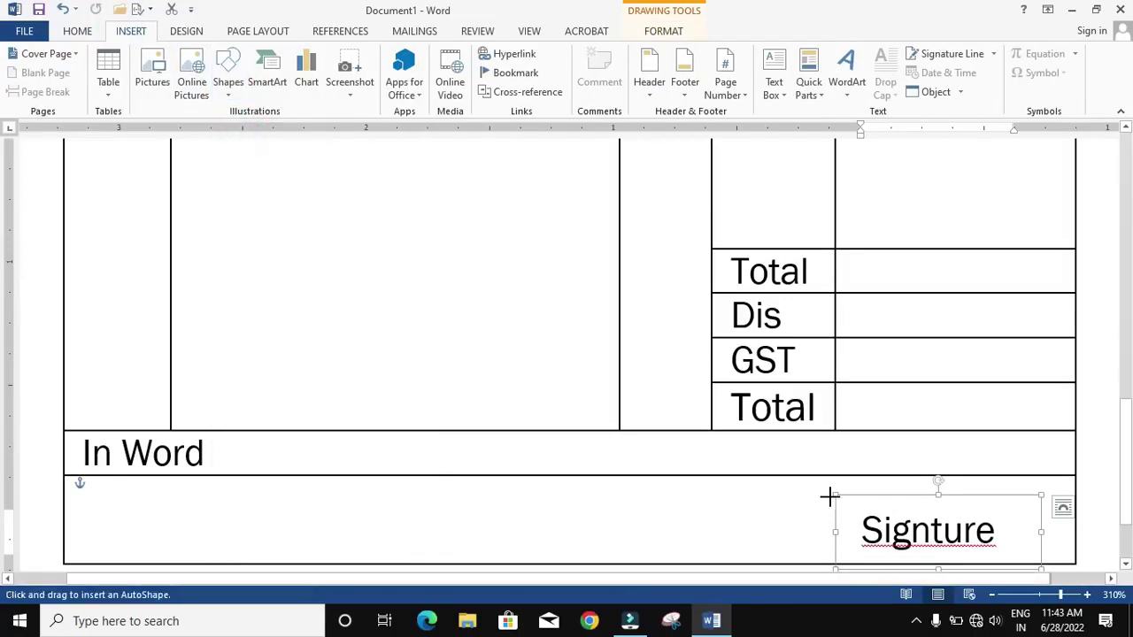
{"action": "left_click_drag", "start_coordinate": [832, 506], "coordinate": [1030, 507]}
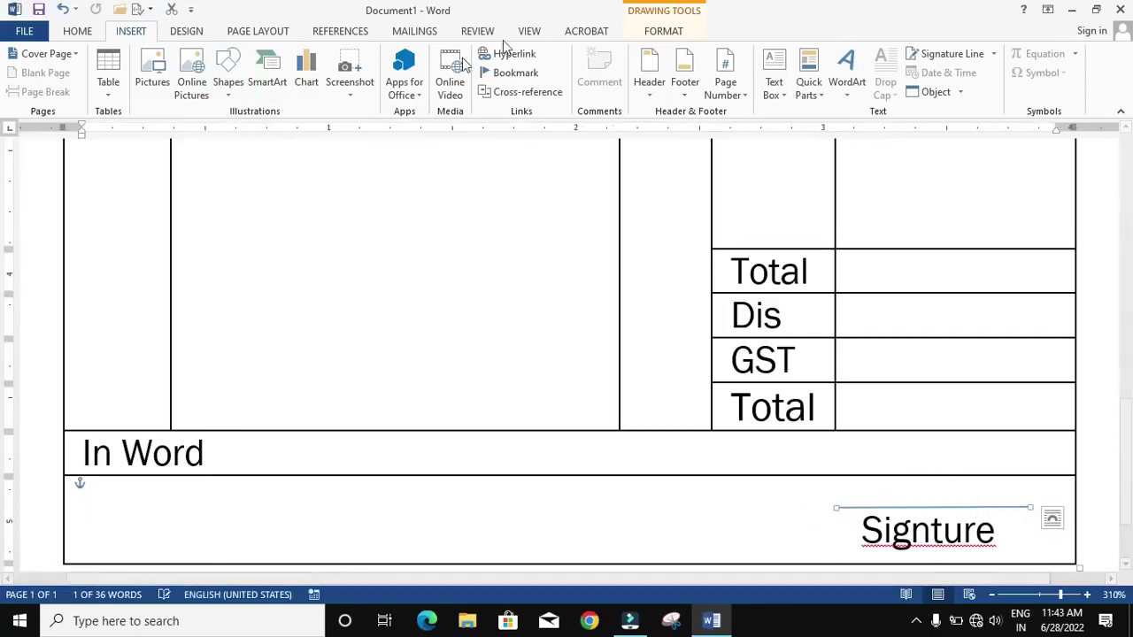
Set the new line's shape outline colour to black
{"action": "left_click", "coordinate": [655, 34]}
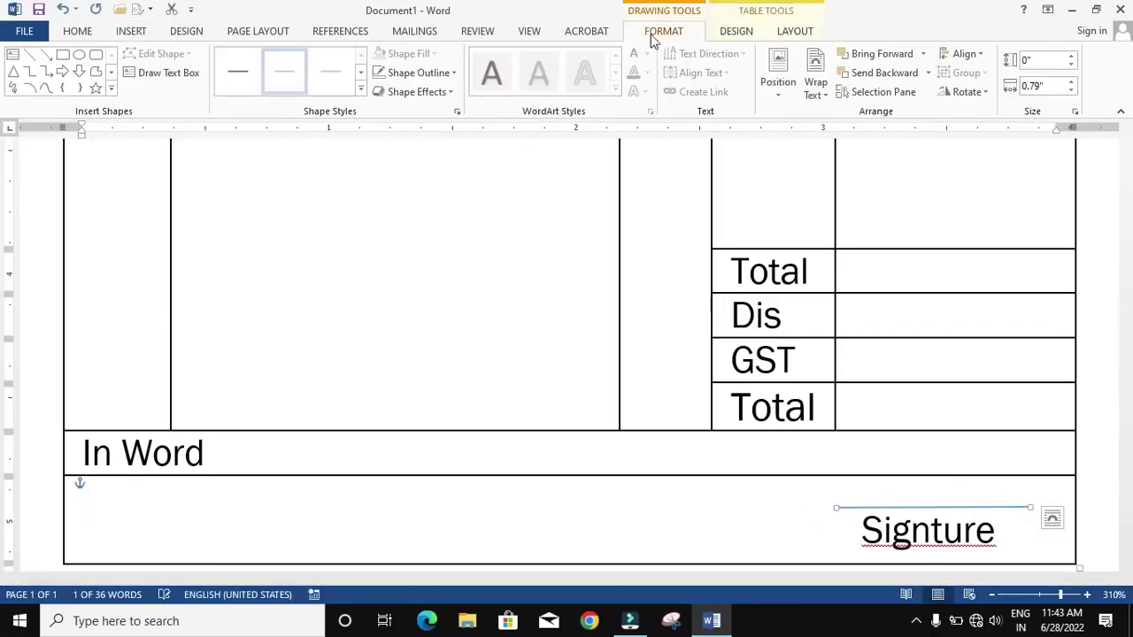
{"action": "left_click", "coordinate": [452, 73]}
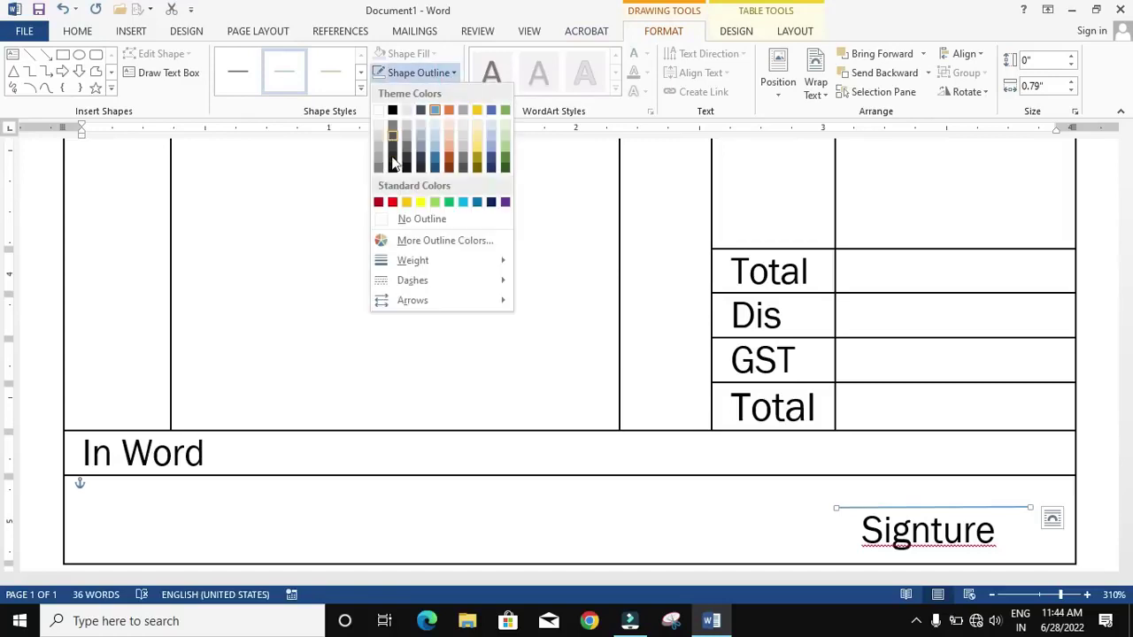
{"action": "left_click", "coordinate": [393, 166]}
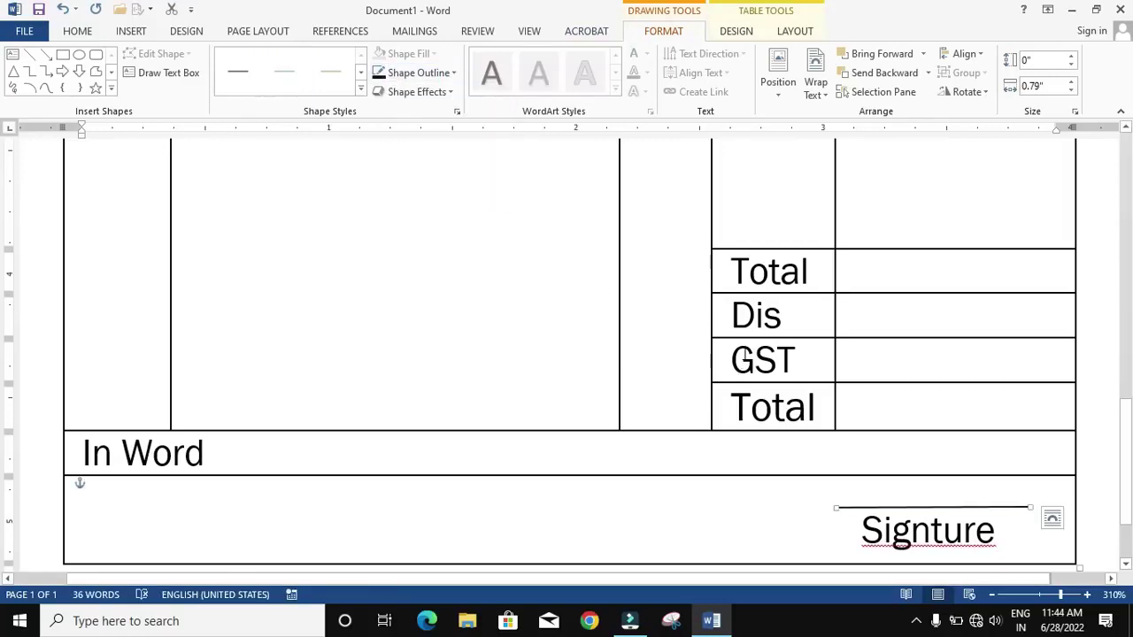
{"action": "scroll", "coordinate": [743, 358], "scroll_direction": "down", "scroll_amount": 8}
{"action": "scroll", "coordinate": [743, 358], "scroll_direction": "down", "scroll_amount": 7}
{"action": "scroll", "coordinate": [747, 358], "scroll_direction": "down", "scroll_amount": 7}
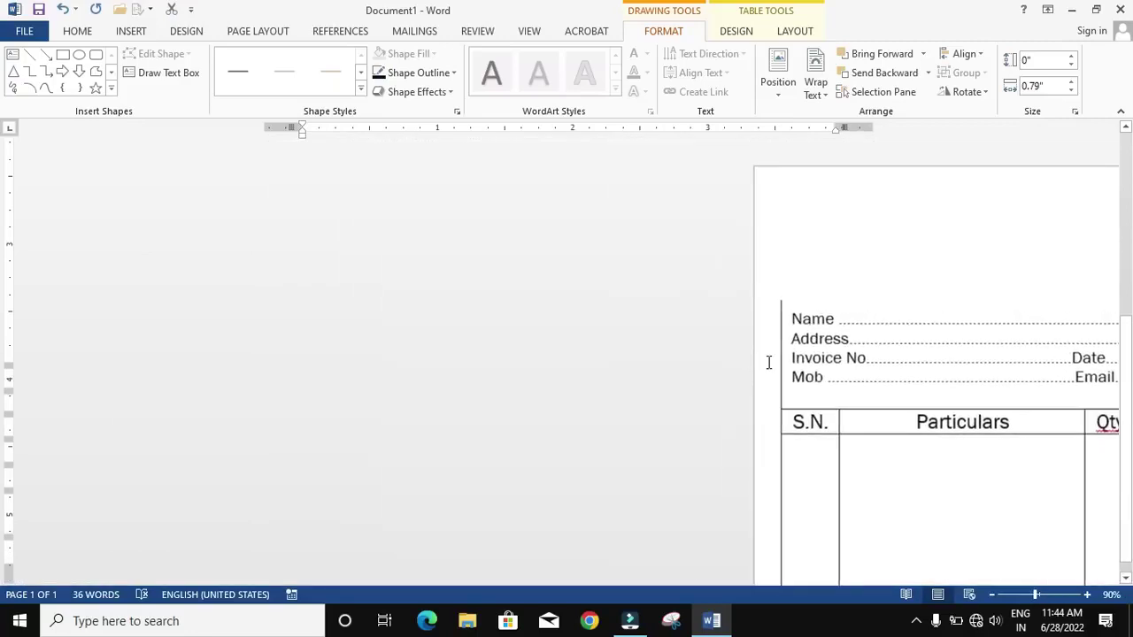
{"action": "scroll", "coordinate": [728, 385], "scroll_direction": "up", "scroll_amount": 1}
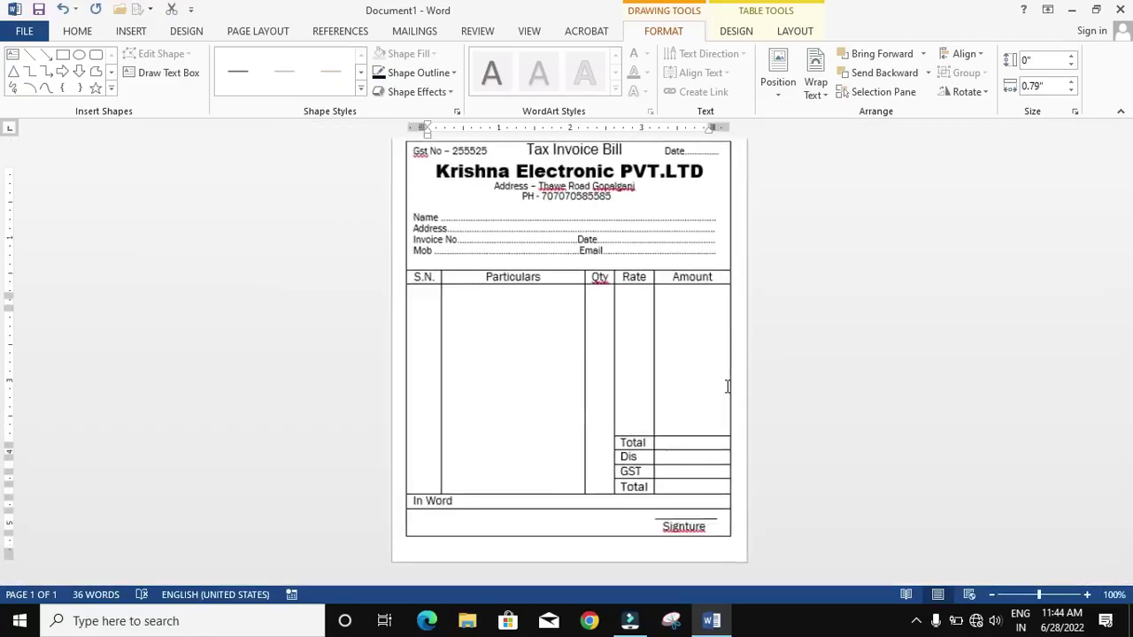
{"action": "scroll", "coordinate": [728, 386], "scroll_direction": "down", "scroll_amount": 1}
{"action": "scroll", "coordinate": [726, 384], "scroll_direction": "down", "scroll_amount": 3}
{"action": "scroll", "coordinate": [726, 384], "scroll_direction": "up", "scroll_amount": 3}
{"action": "scroll", "coordinate": [727, 401], "scroll_direction": "up", "scroll_amount": 1}
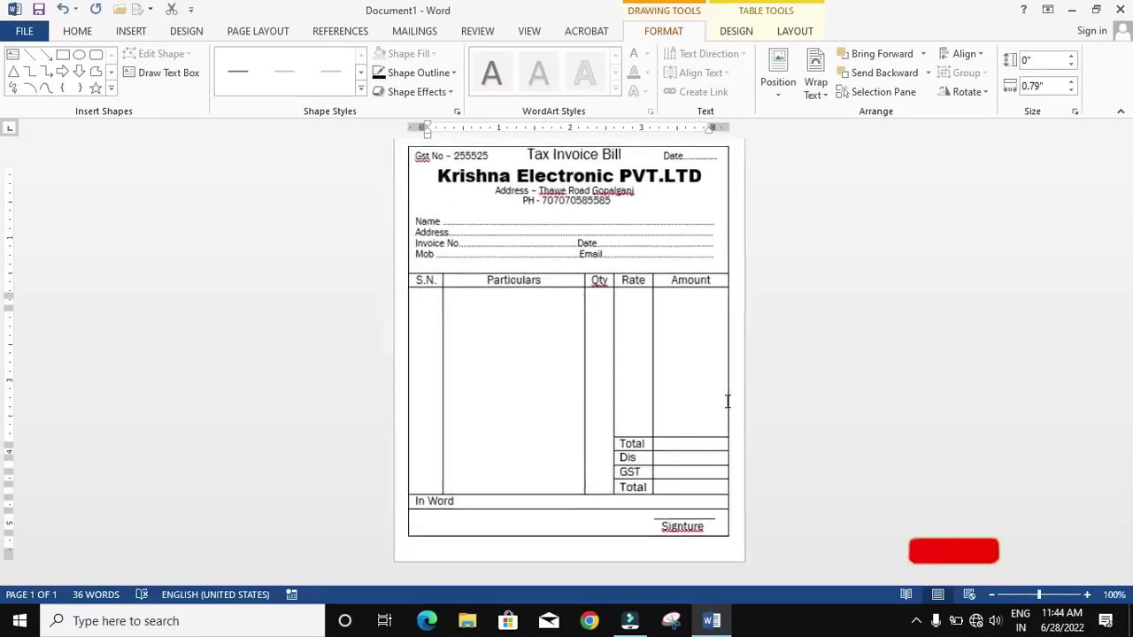